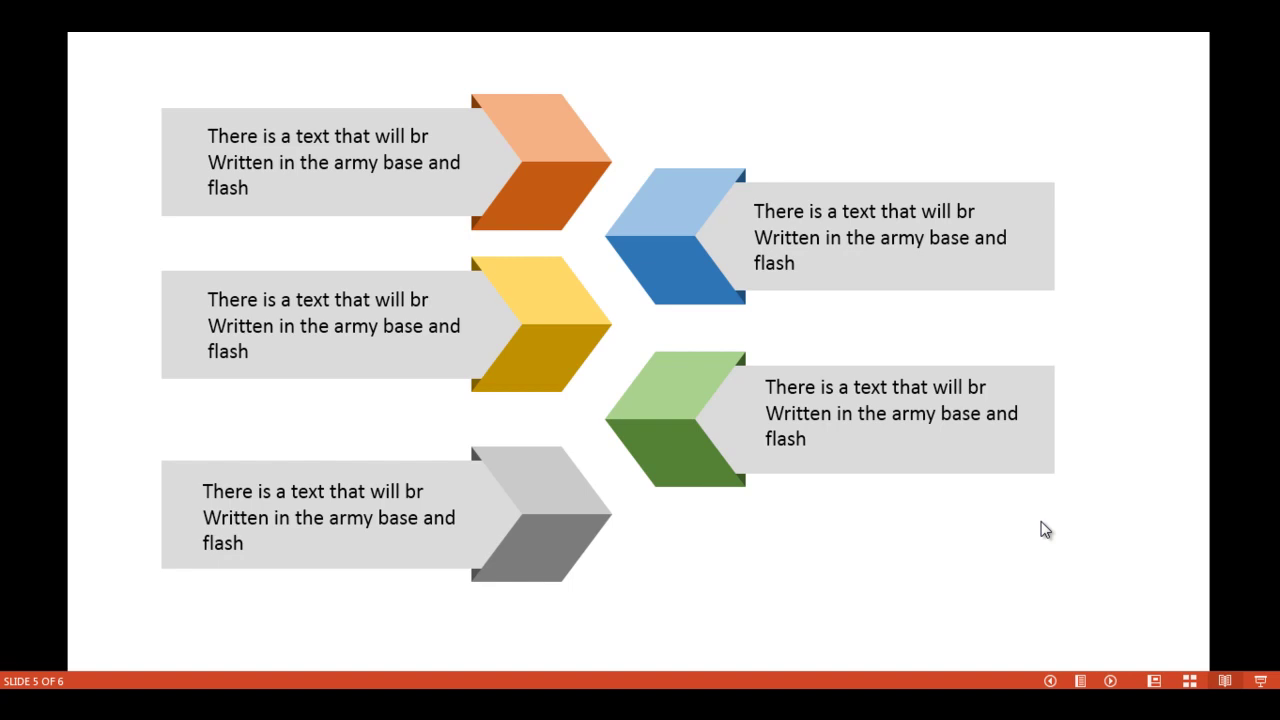
# Exit the slide show of the chevron diagram and return to editing slide 5.
pyautogui.press('Escape')
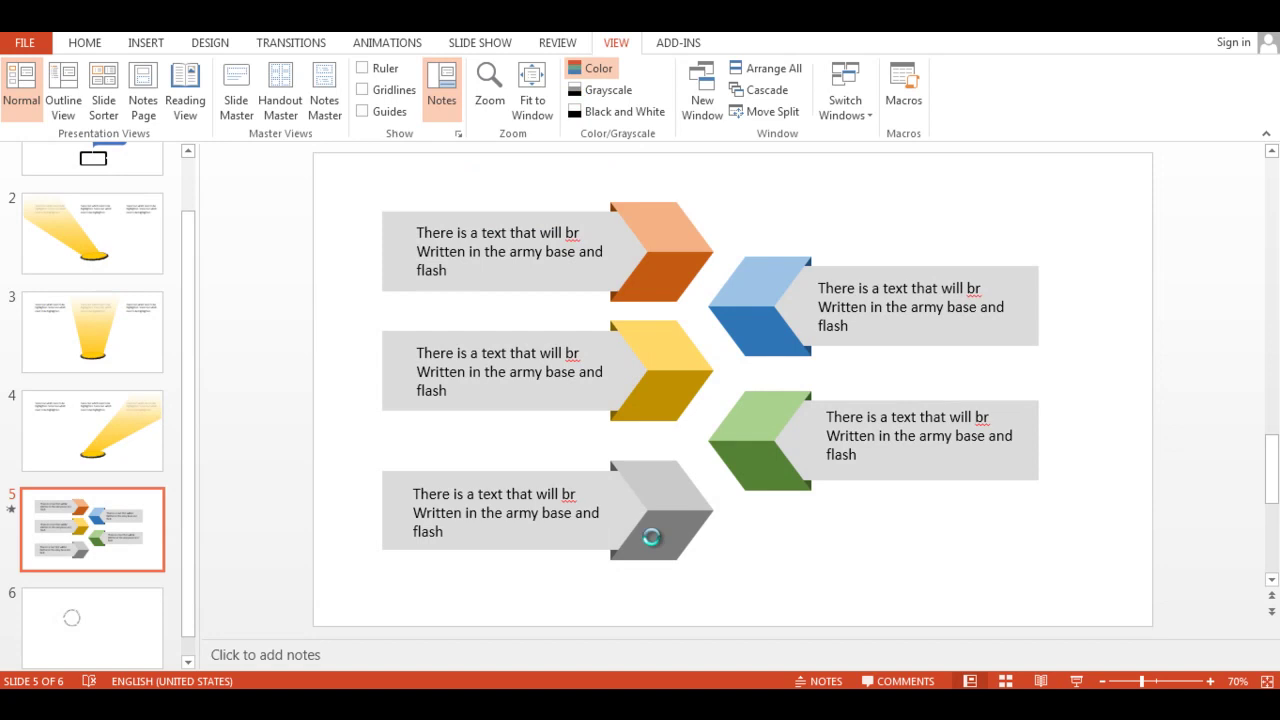
# Create a new presentation and switch its only slide to the Blank layout.
pyautogui.hotkey('ctrl', 'n')
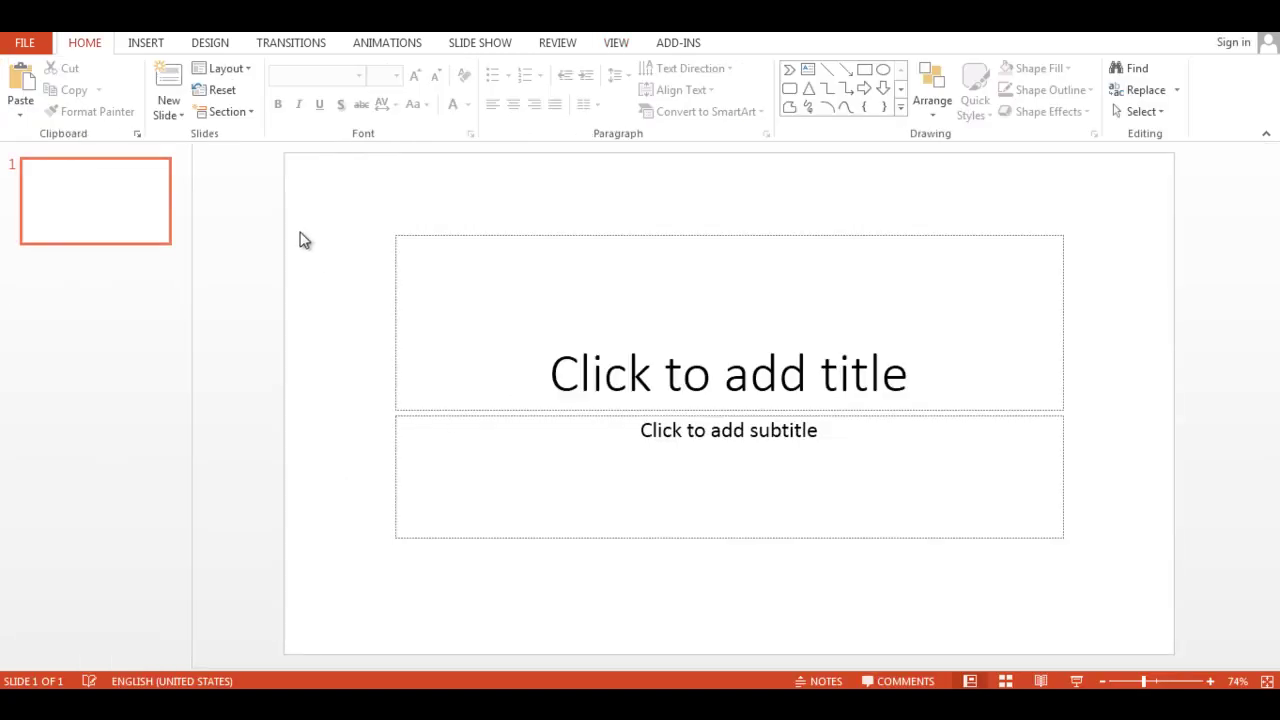
pyautogui.click(245, 68)
pyautogui.click(229, 328)
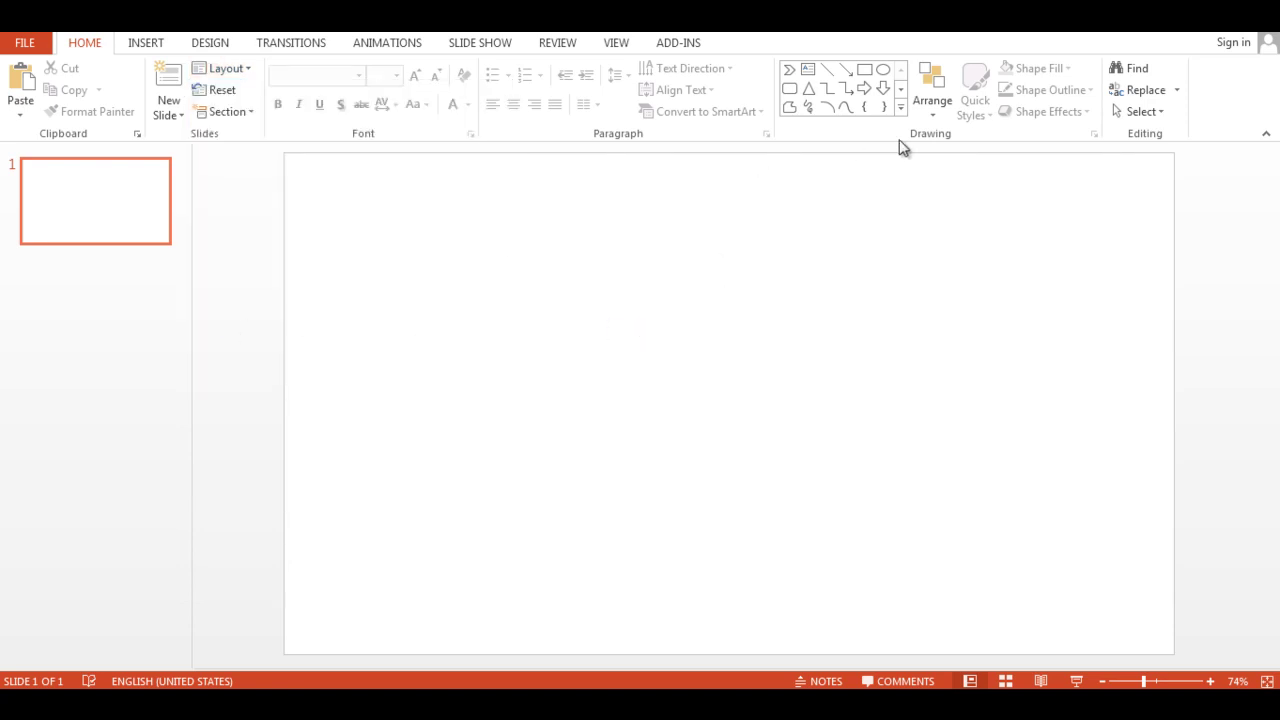
pyautogui.click(155, 52)
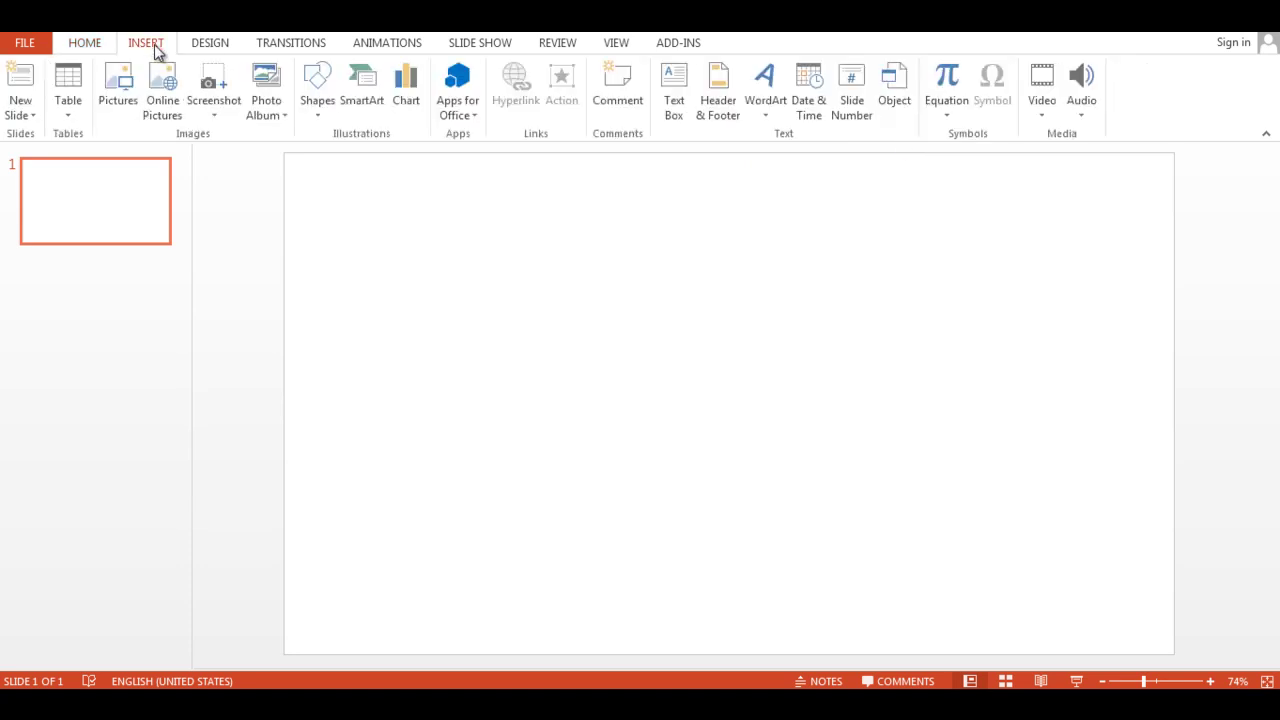
# Draw a 1.32-inch chevron near the top of the slide and thicken its arms.
pyautogui.click(320, 118)
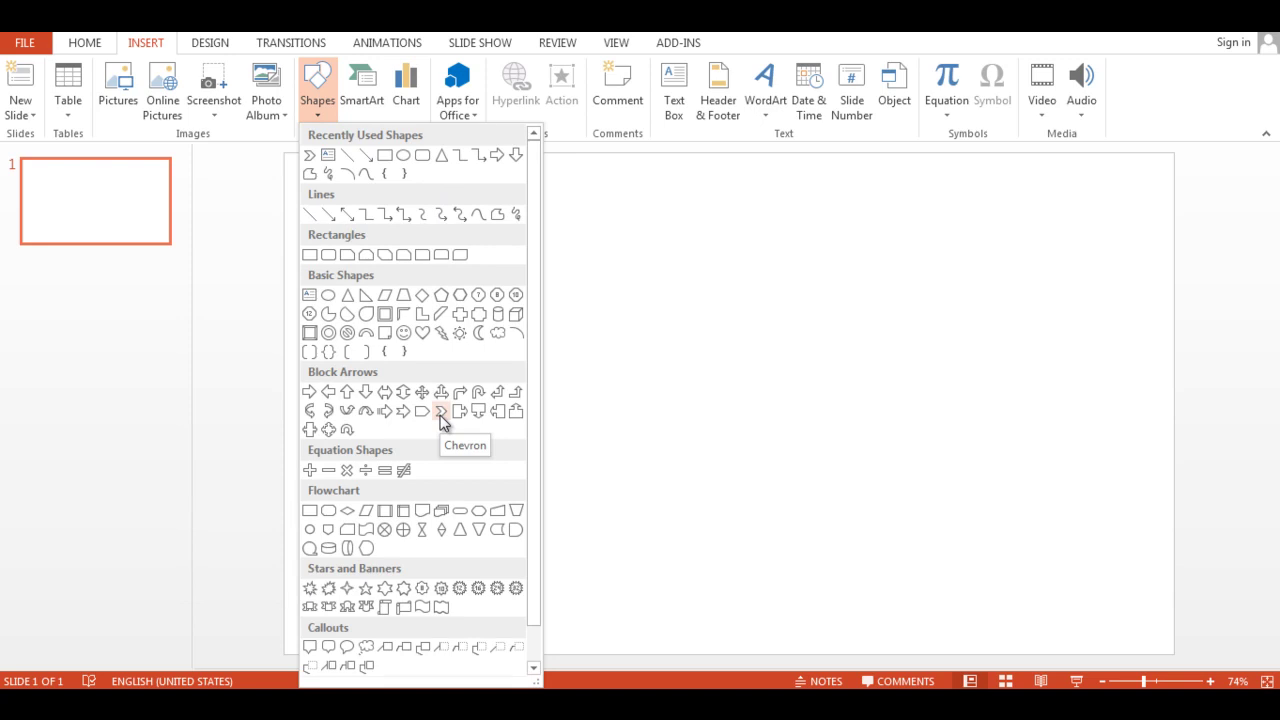
pyautogui.click(441, 412)
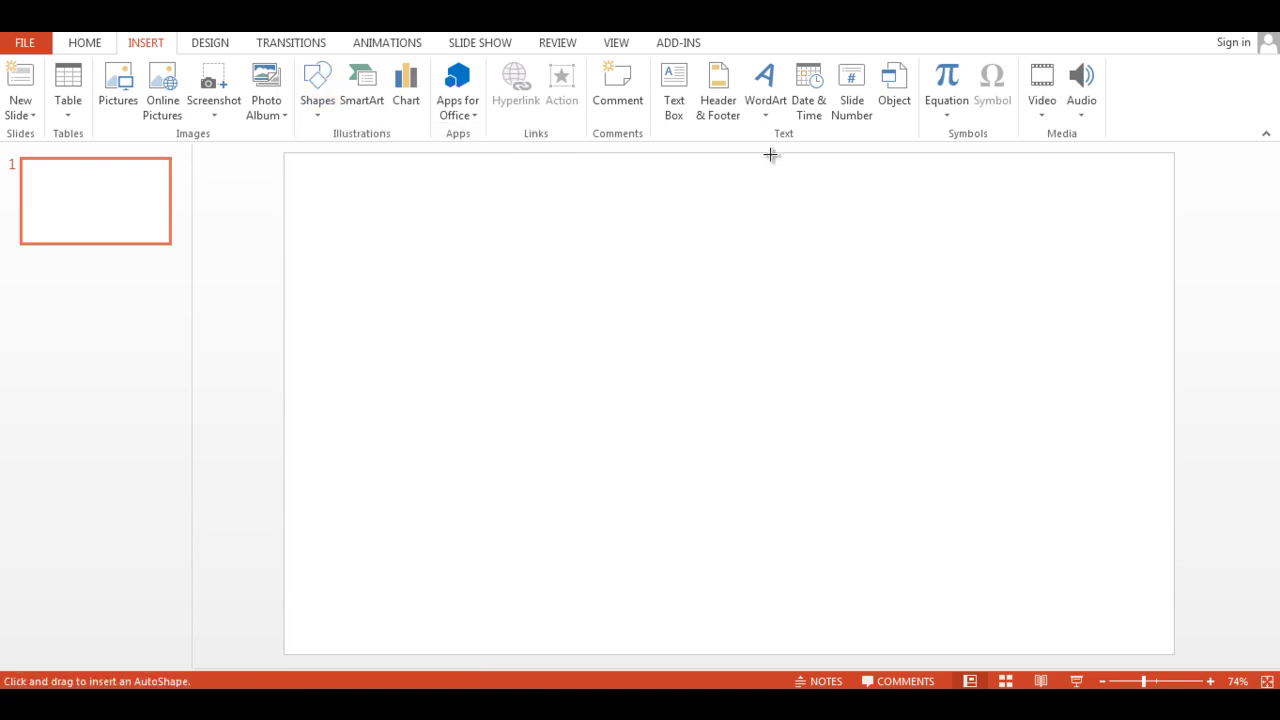
pyautogui.click(632, 209)
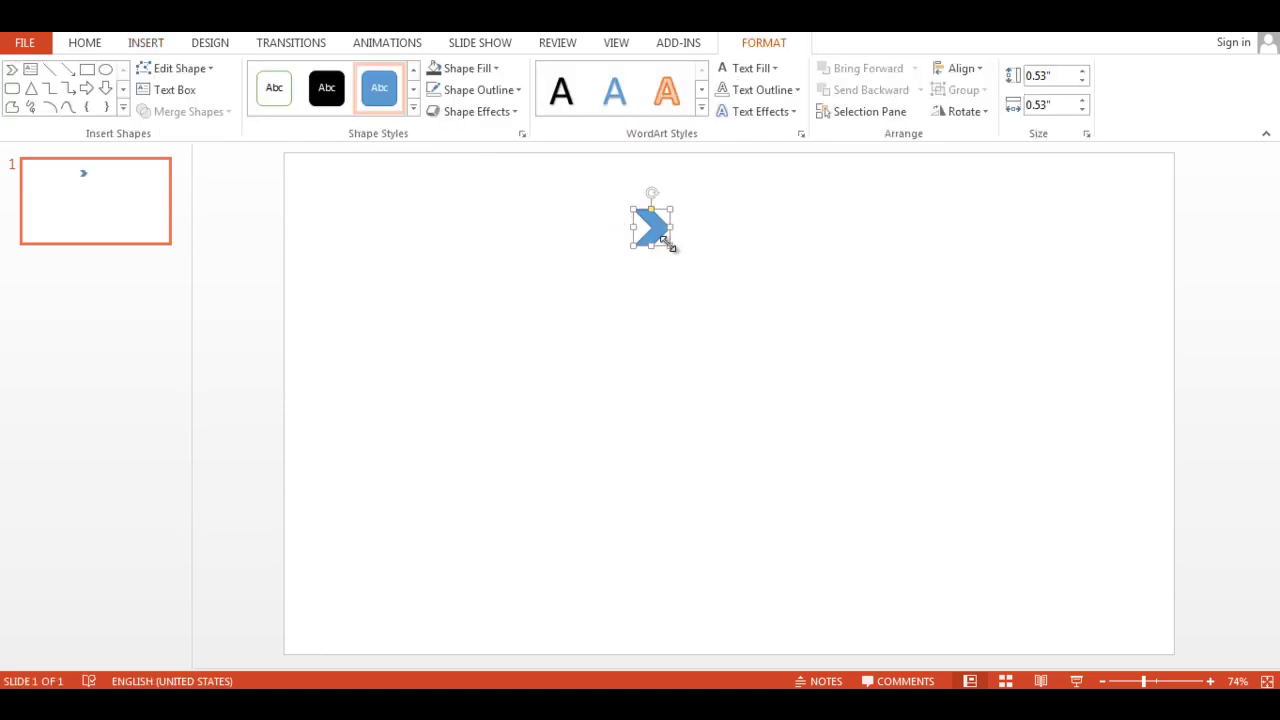
pyautogui.moveTo(672, 246); pyautogui.dragTo(722, 299)
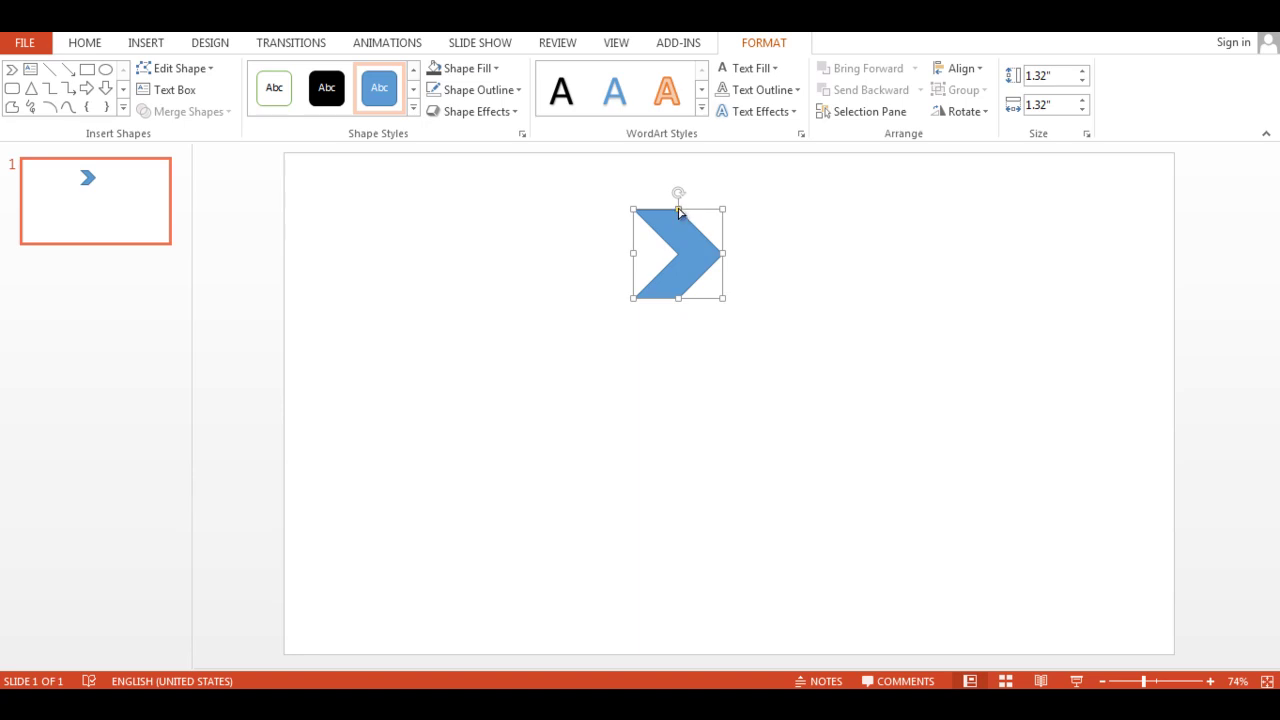
pyautogui.moveTo(678, 212); pyautogui.dragTo(672, 217)
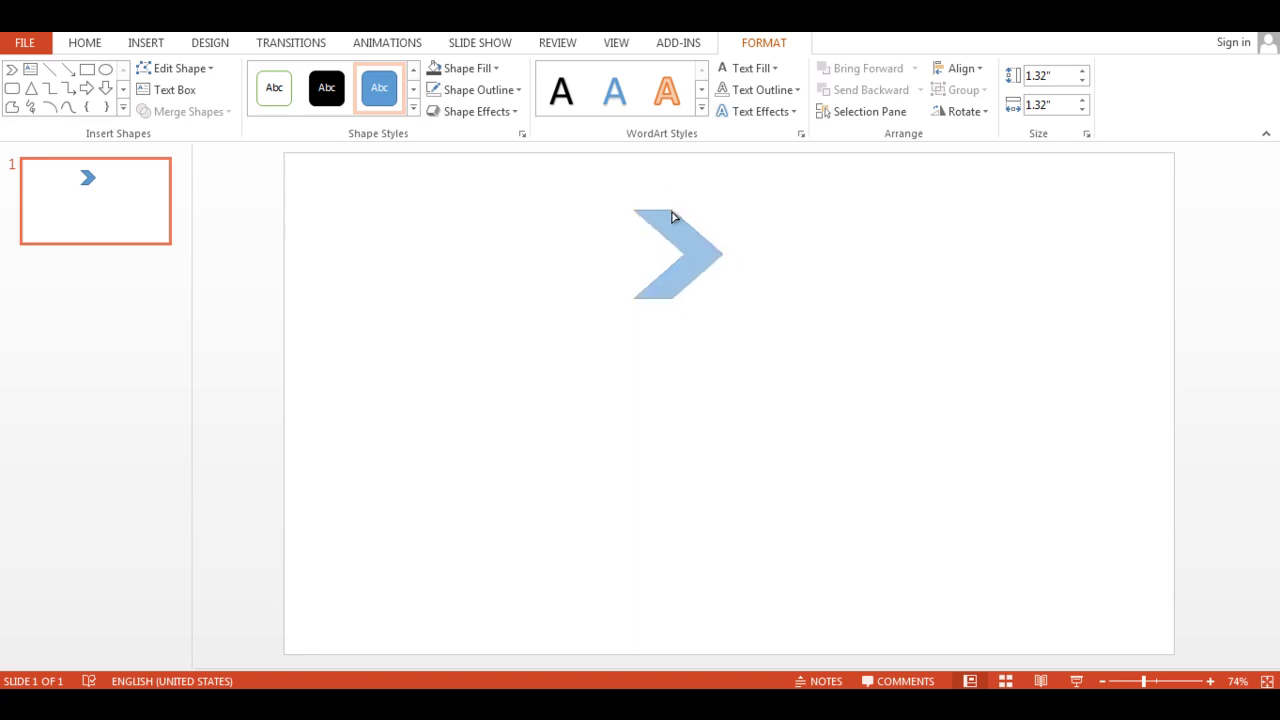
pyautogui.moveTo(672, 217); pyautogui.dragTo(695, 219)
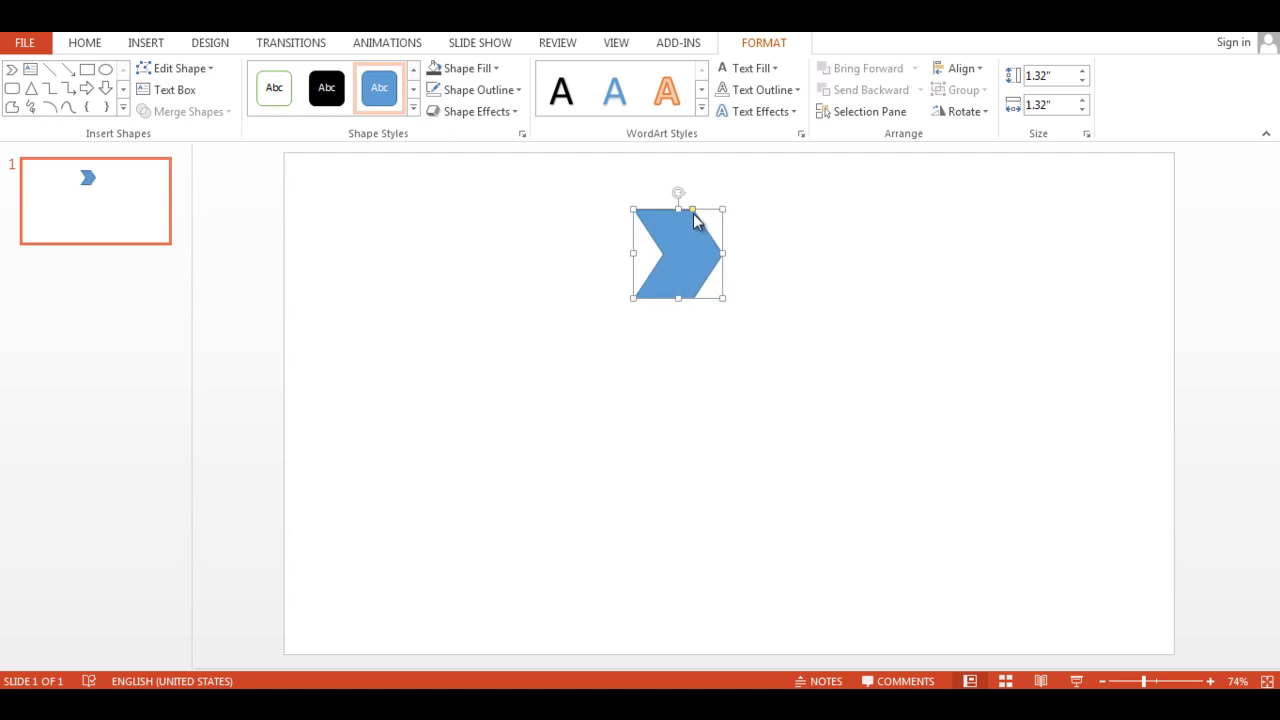
# Remove the chevron's outline.
pyautogui.click(787, 270)
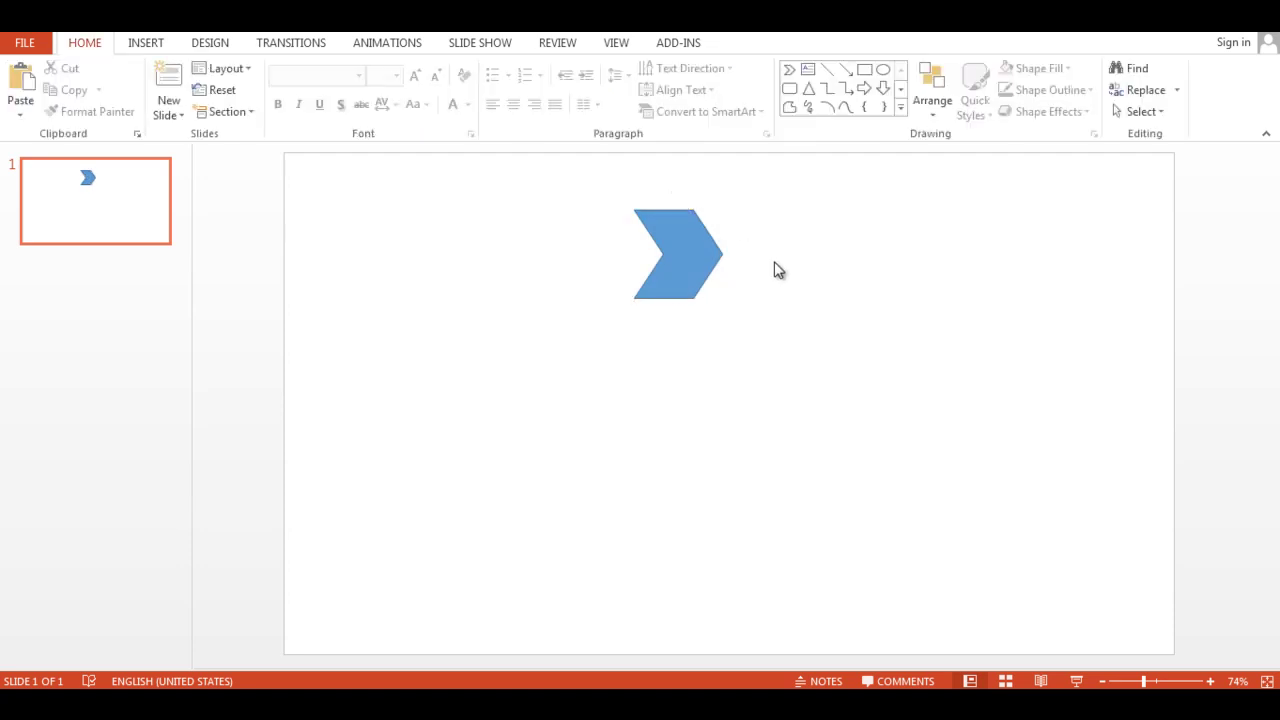
pyautogui.click(701, 260)
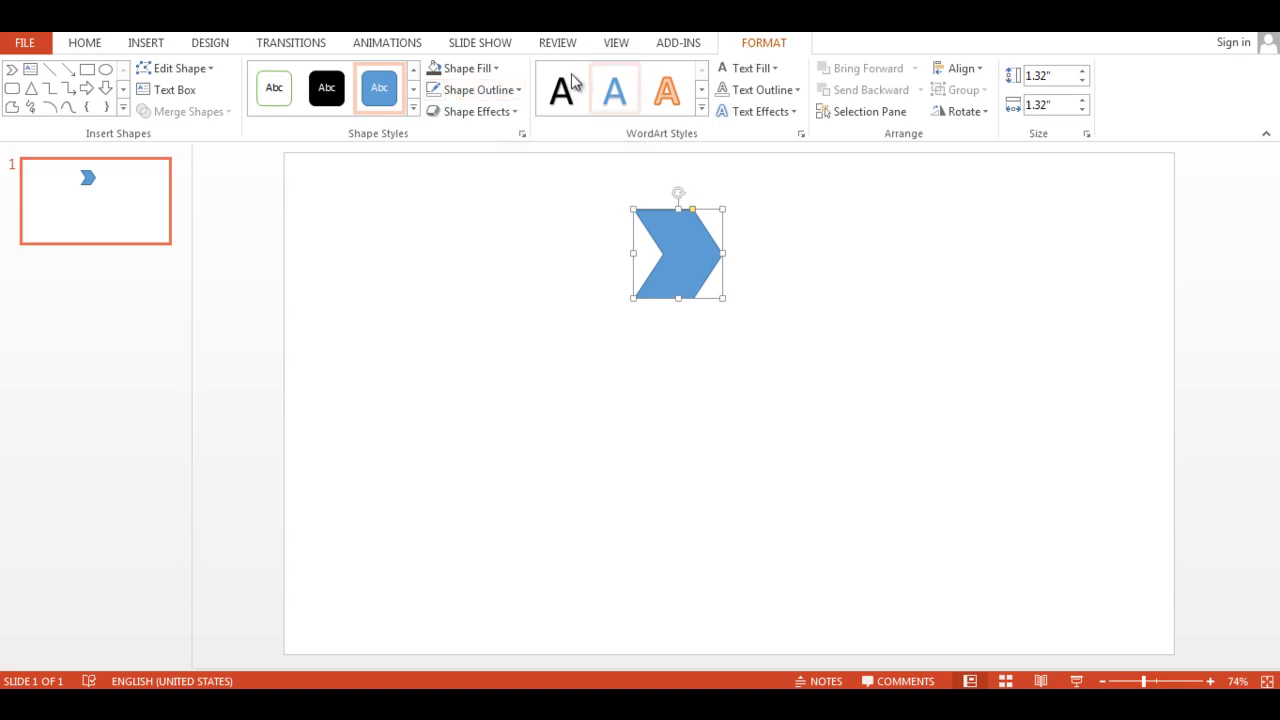
pyautogui.click(517, 91)
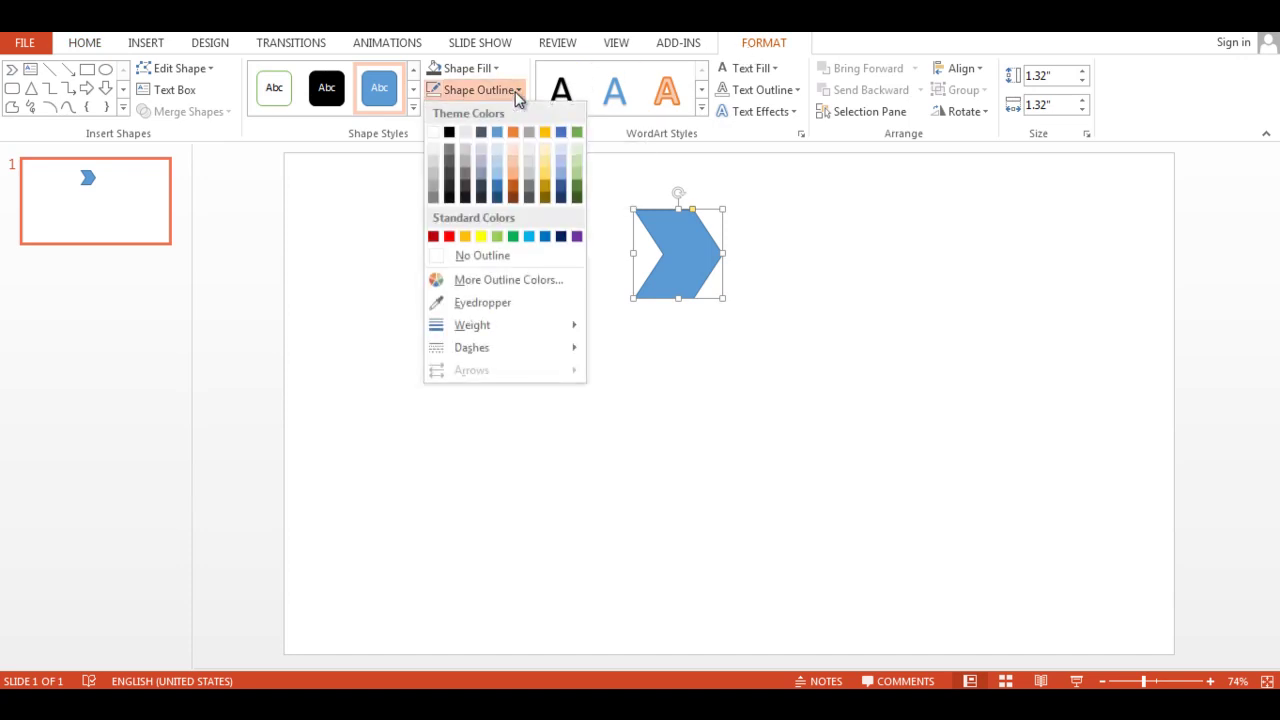
pyautogui.click(487, 262)
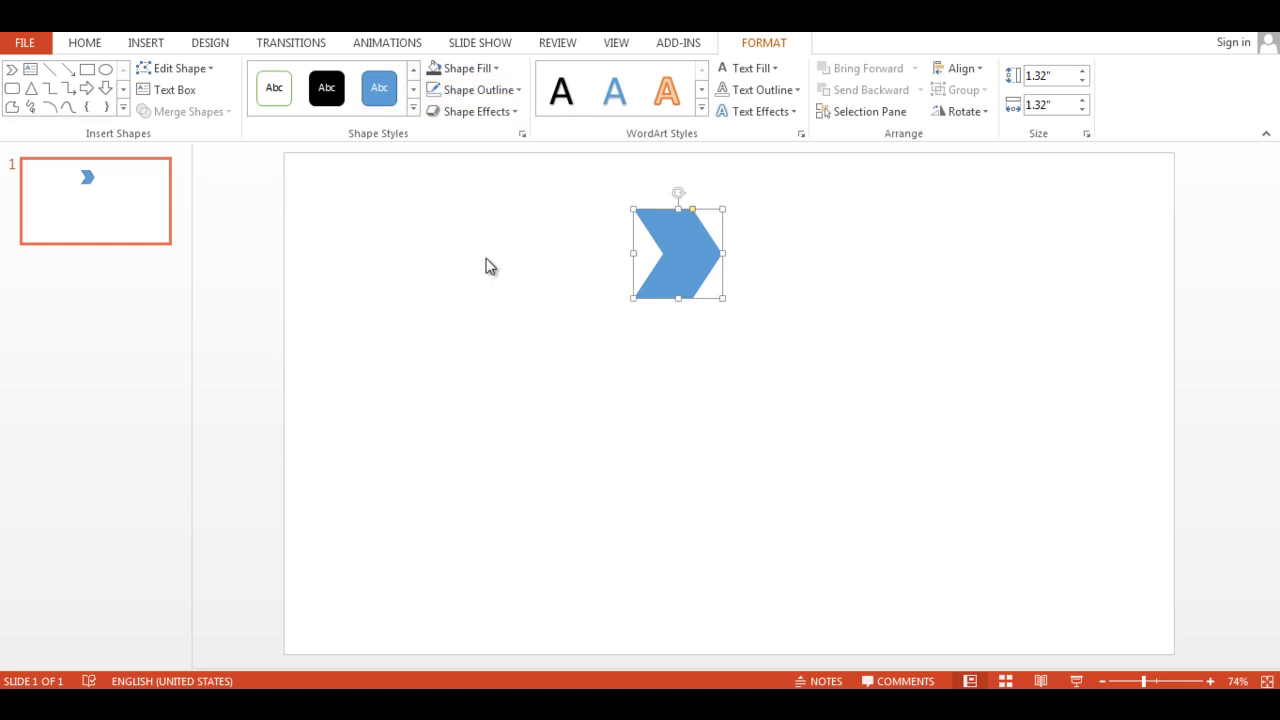
pyautogui.click(812, 335)
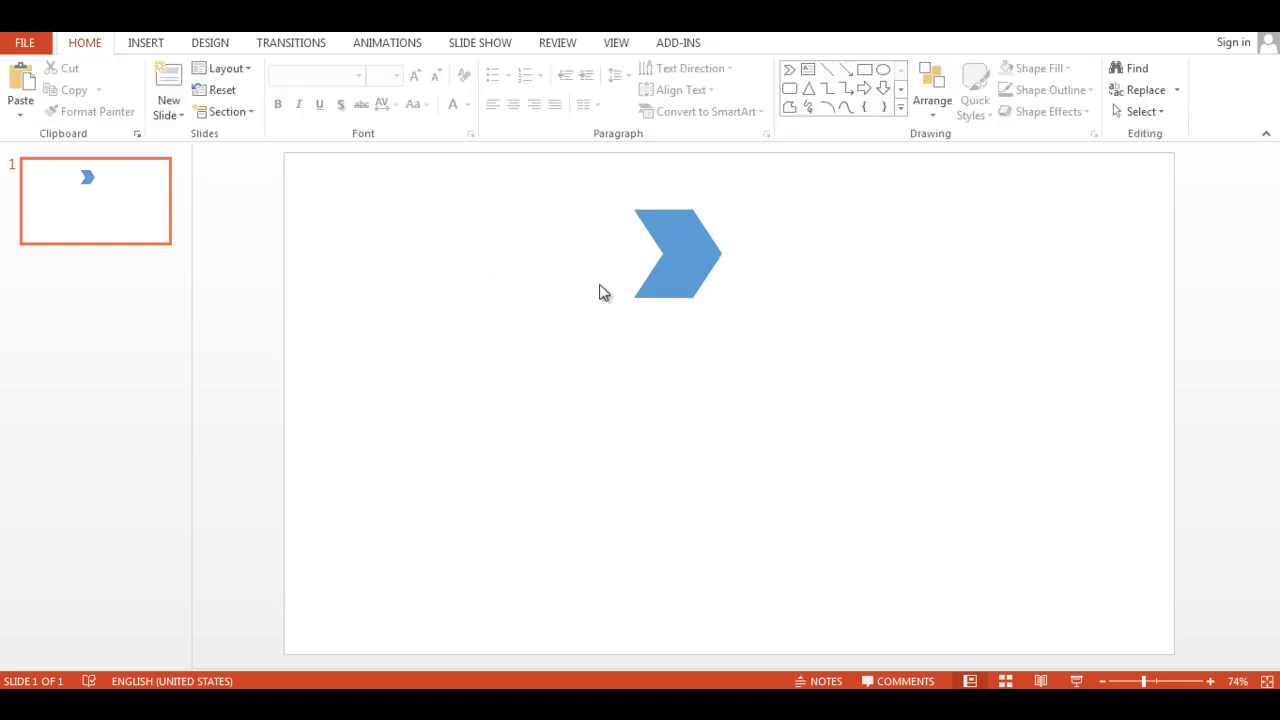
# Draw a rectangle over the chevron's lower half, extending past both sides, and select it with the chevron.
pyautogui.click(866, 72)
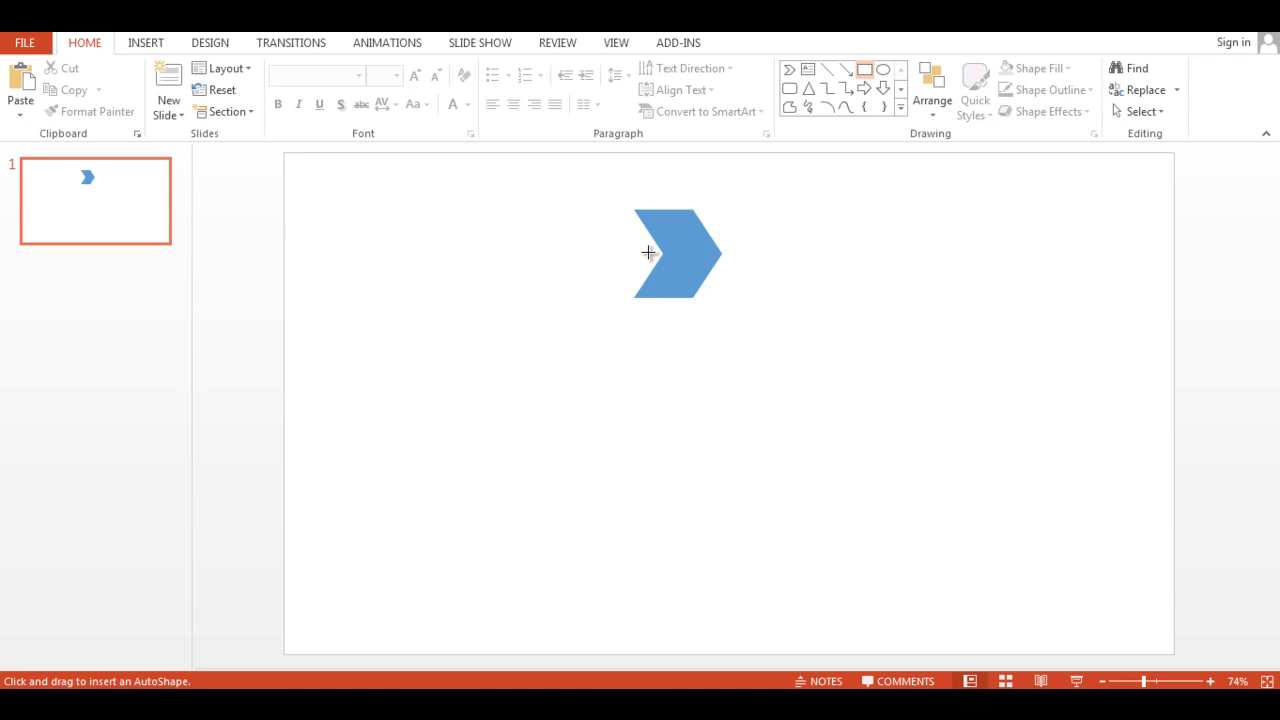
pyautogui.moveTo(648, 252)
pyautogui.mouseDown()
pyautogui.moveTo(747, 312)
pyautogui.moveTo(713, 303)
pyautogui.mouseUp()
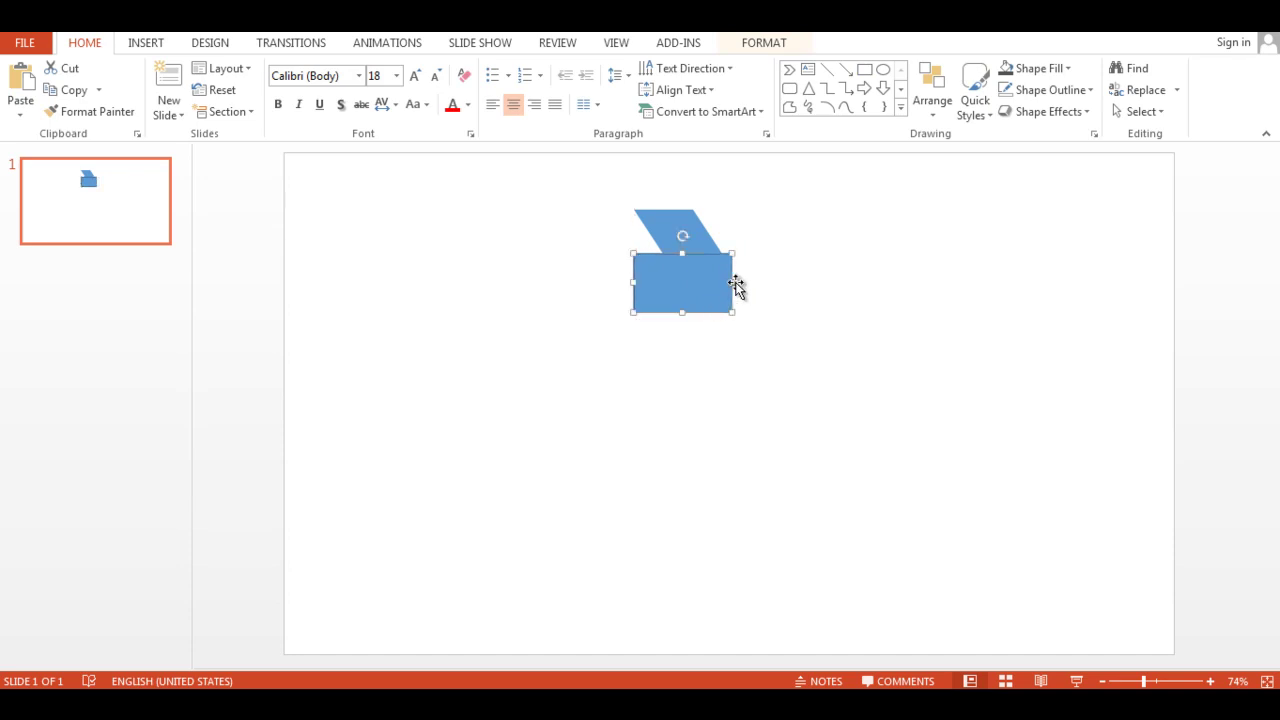
pyautogui.moveTo(733, 283); pyautogui.dragTo(746, 283)
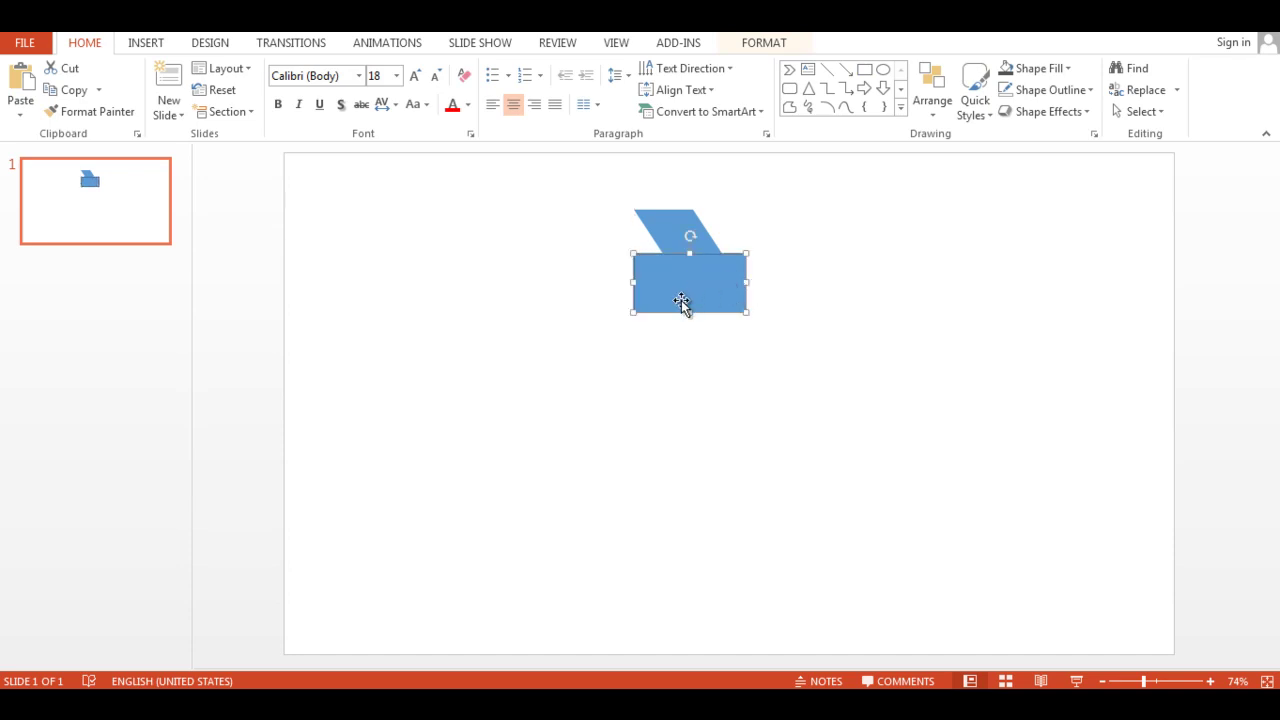
pyautogui.moveTo(634, 312); pyautogui.dragTo(690, 323)
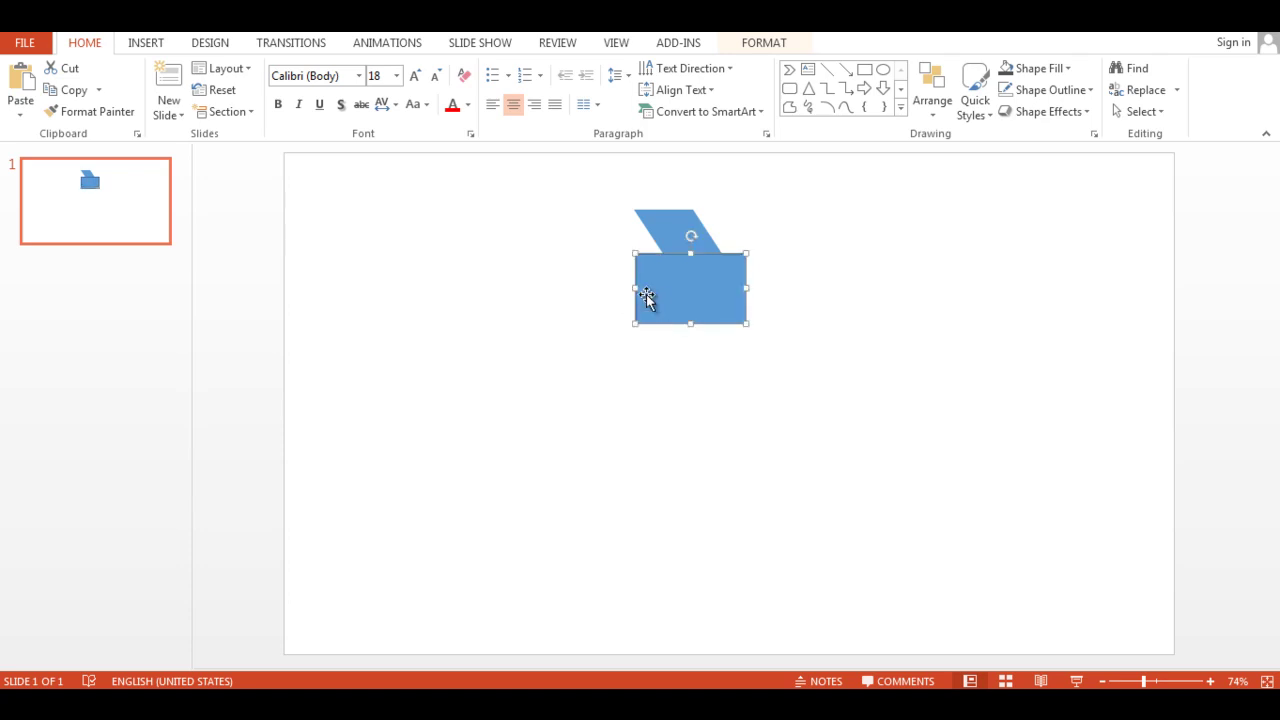
pyautogui.moveTo(635, 288); pyautogui.dragTo(614, 287)
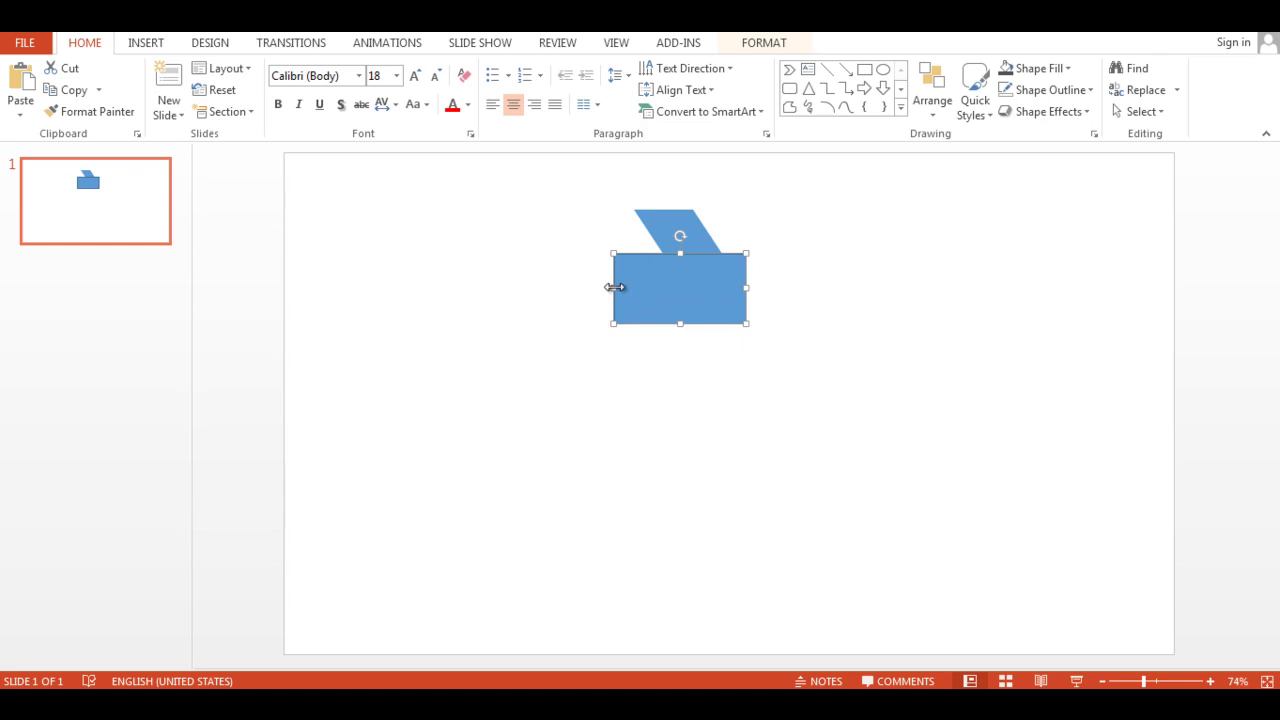
pyautogui.click(818, 288)
pyautogui.click(687, 285)
pyautogui.keyDown('shift'); pyautogui.click(686, 237); pyautogui.keyUp('shift')
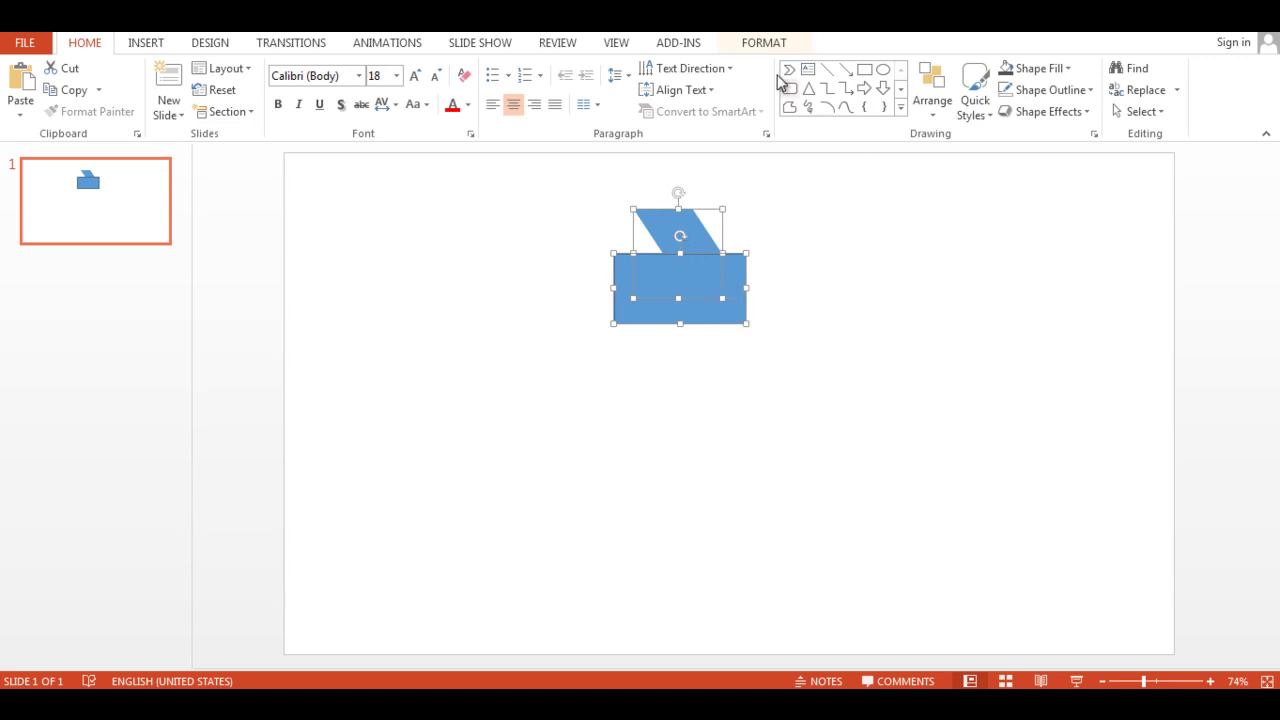
# Fragment the overlapping shapes and delete the leftover lower rectangle piece.
pyautogui.click(766, 44)
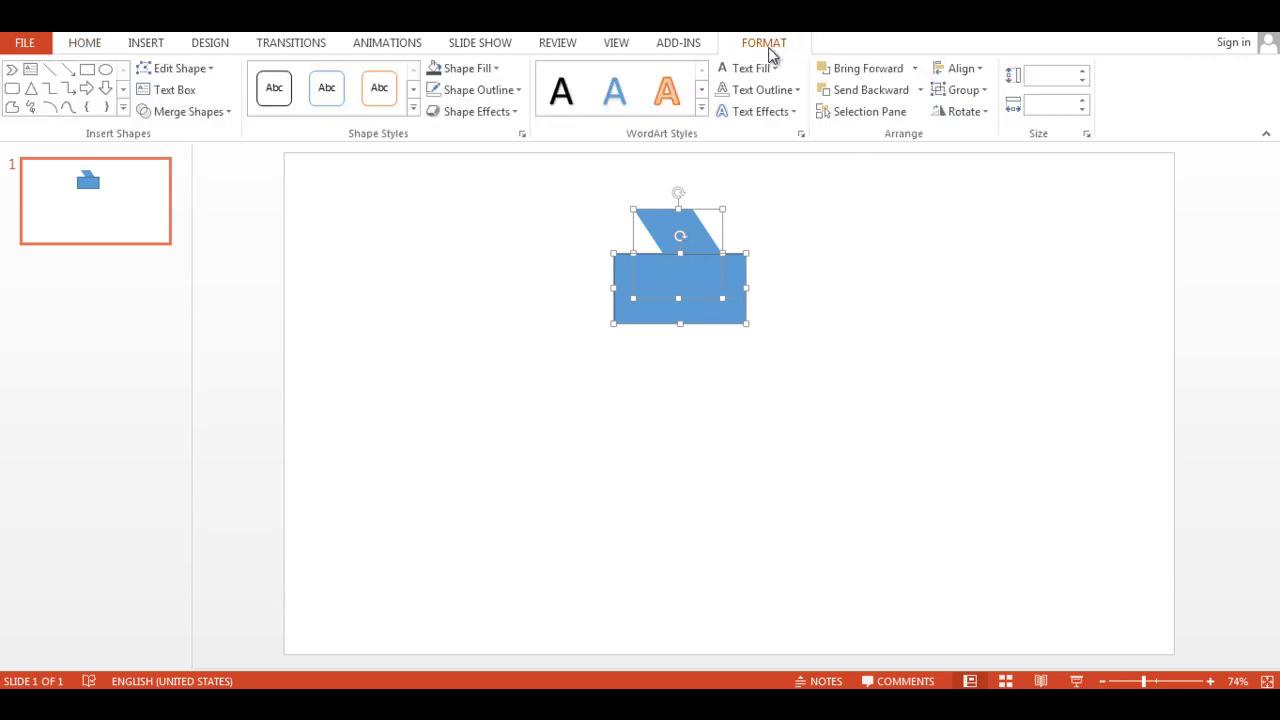
pyautogui.click(231, 111)
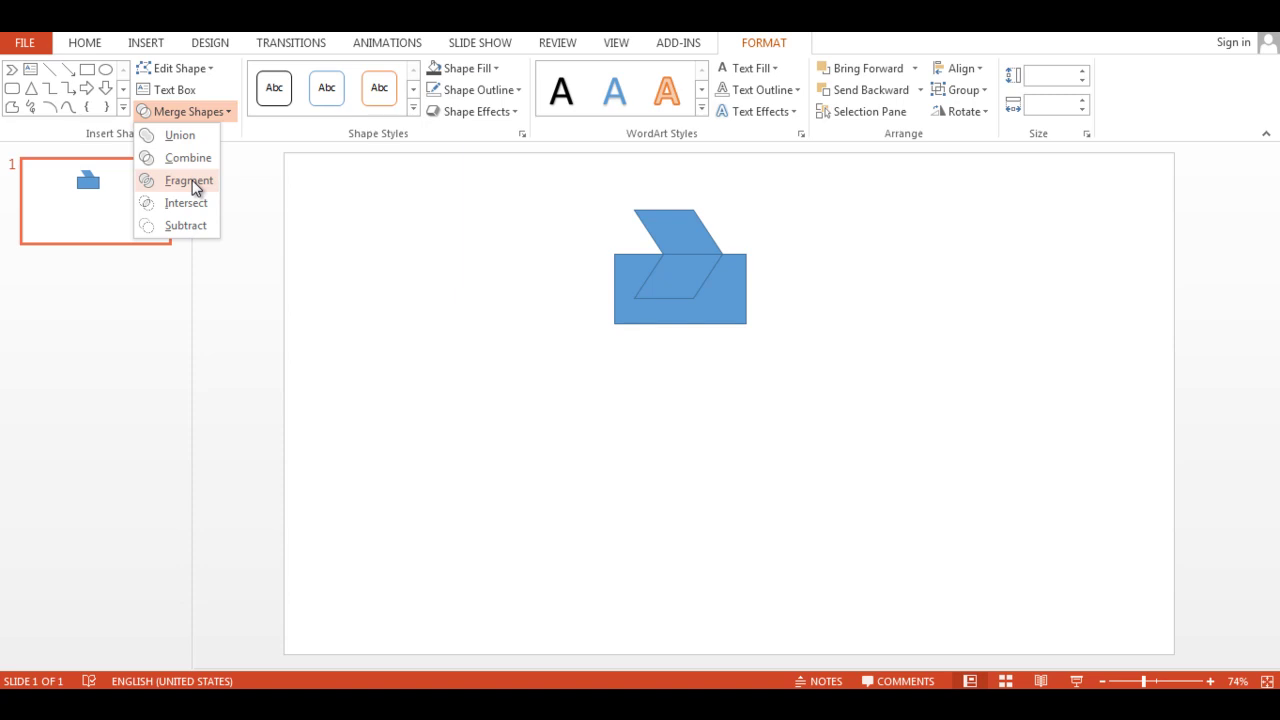
pyautogui.click(189, 181)
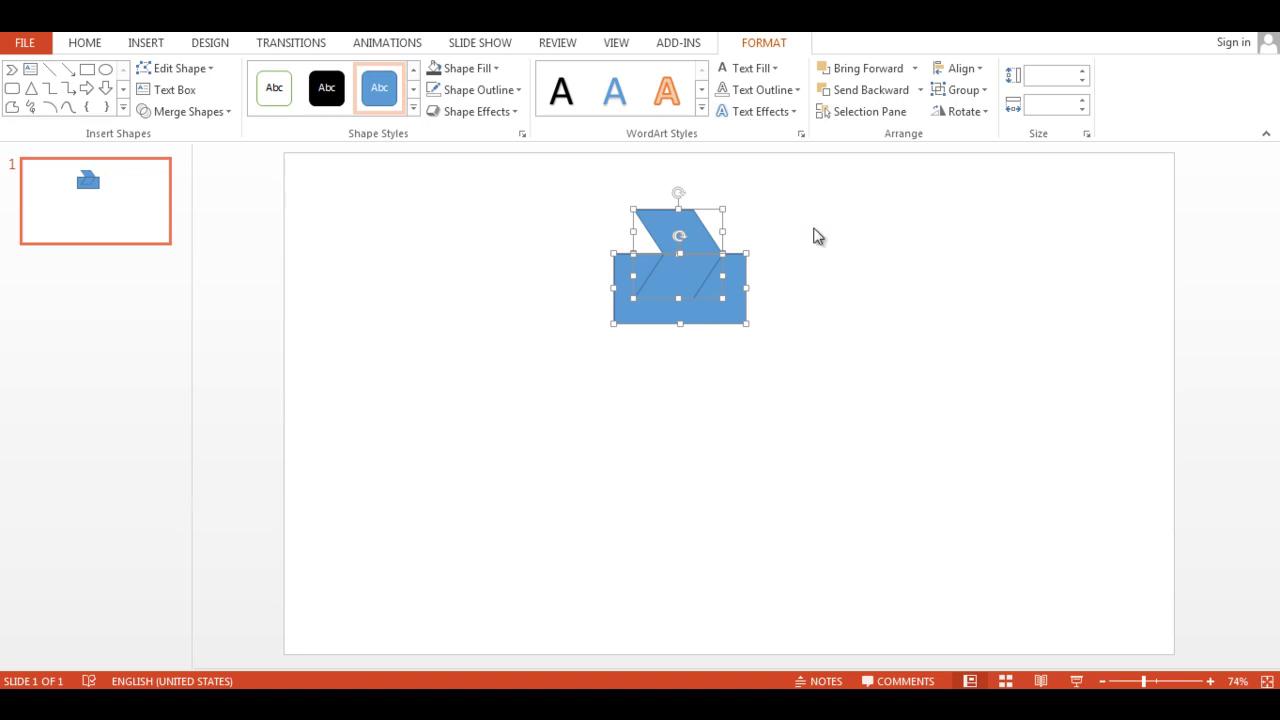
pyautogui.click(940, 264)
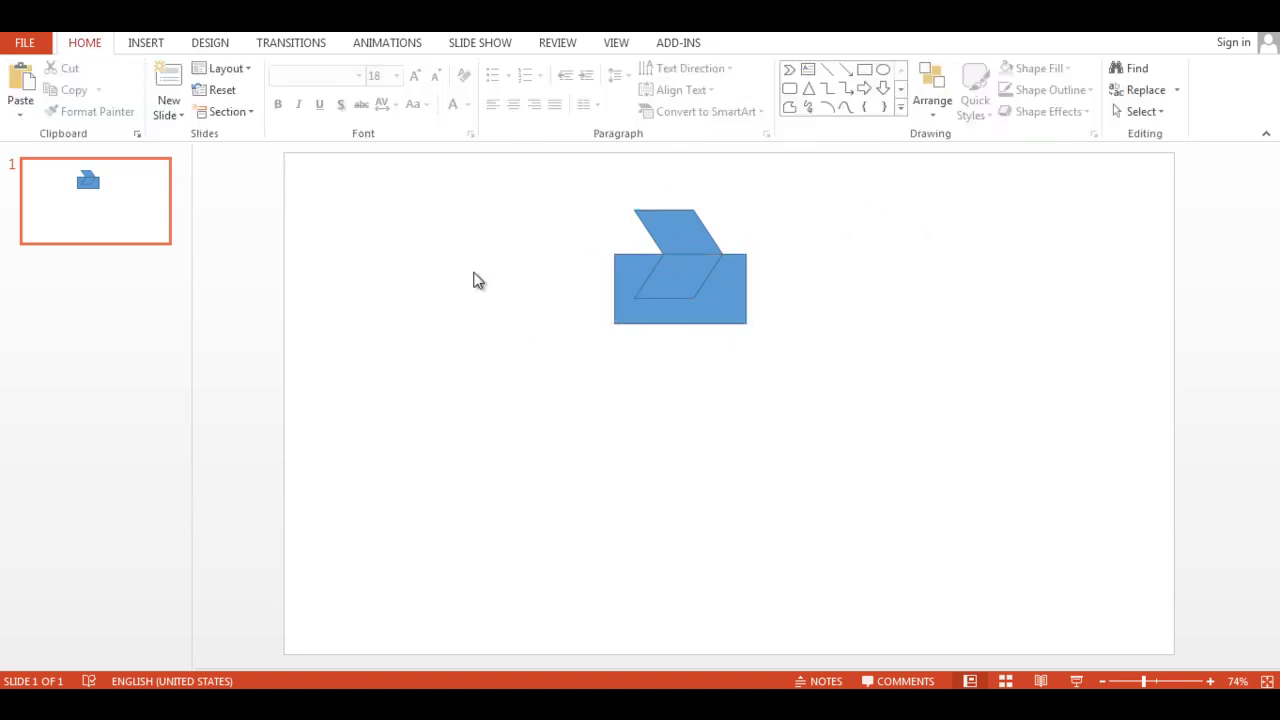
pyautogui.click(642, 318)
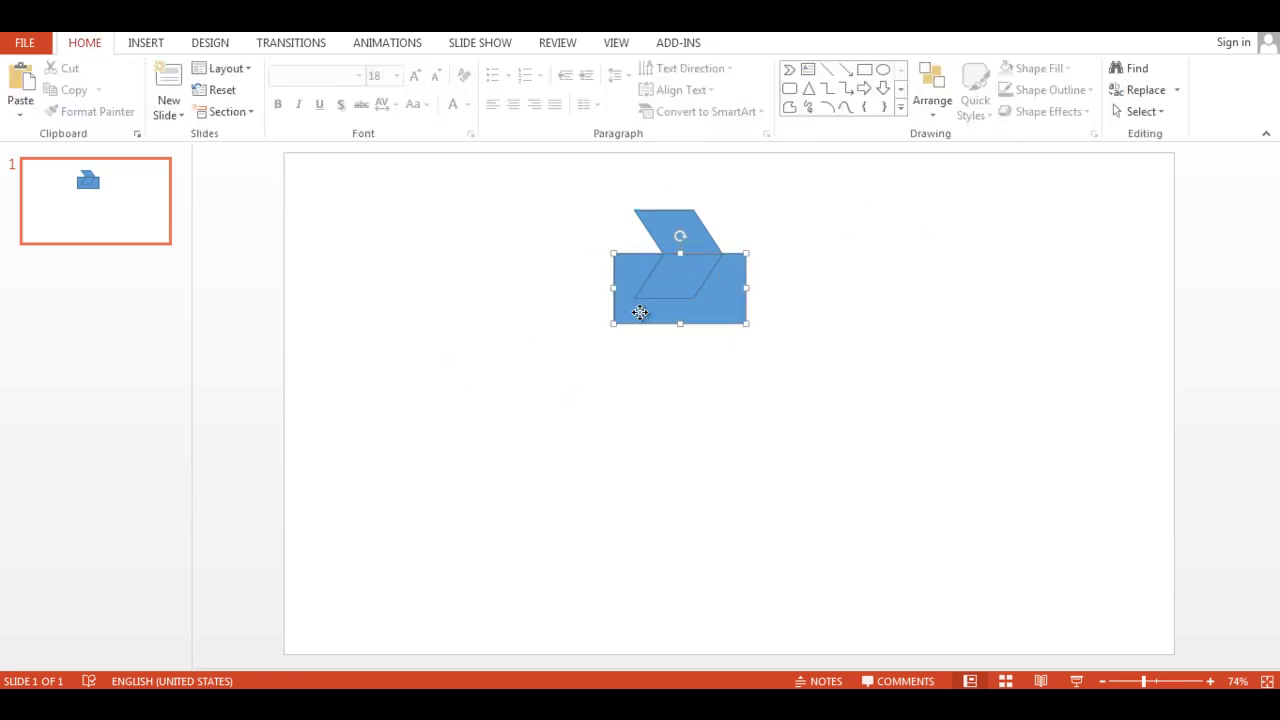
pyautogui.press('Delete')
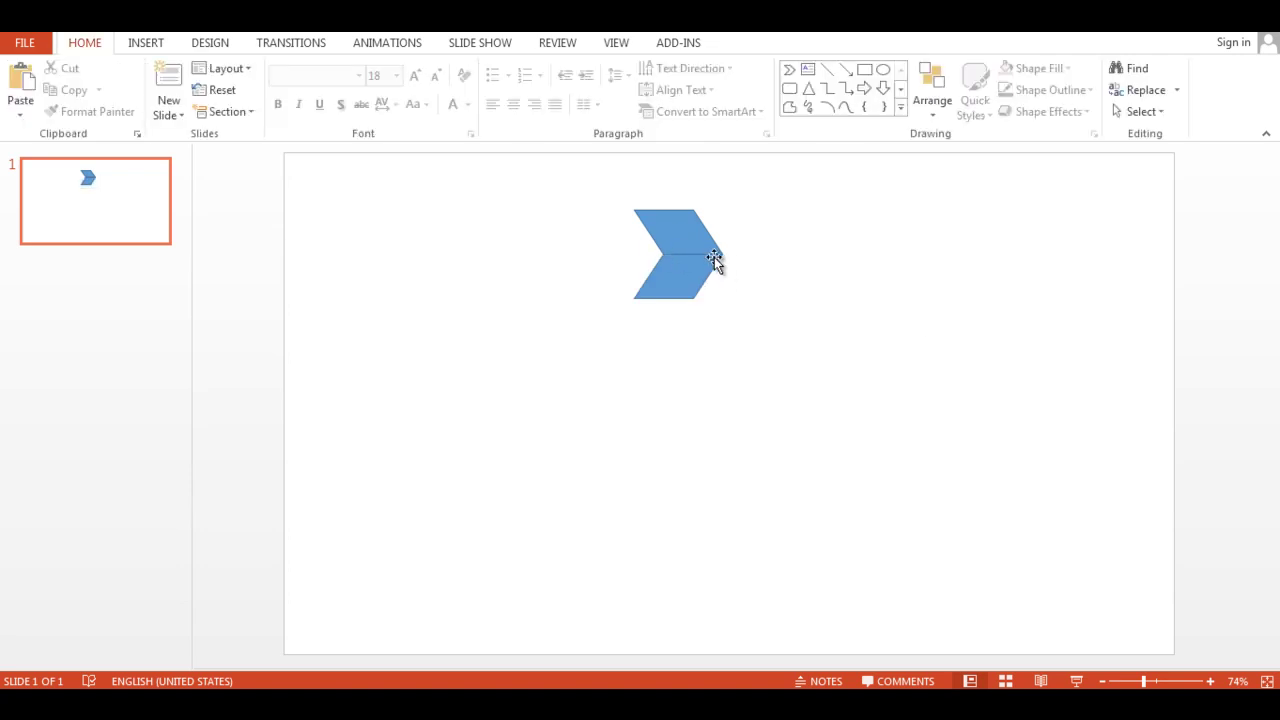
# Remove the outlines from both chevron halves, then select the top half.
pyautogui.click(686, 250)
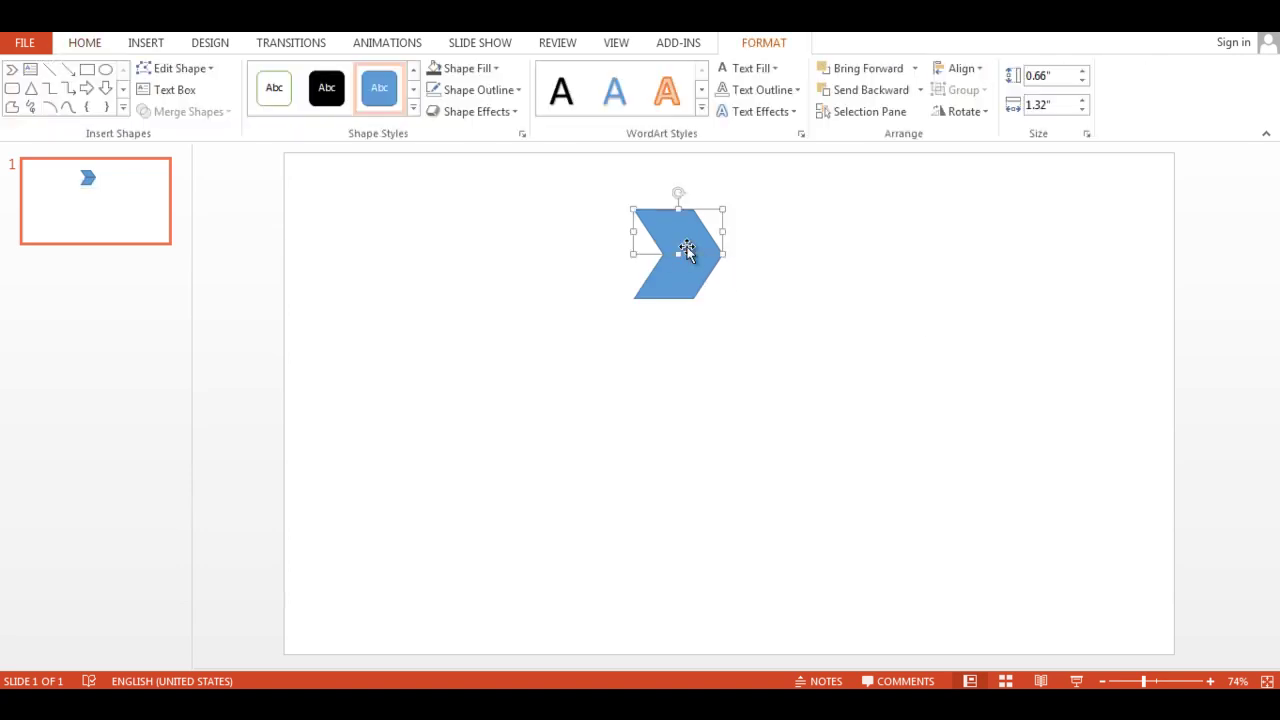
pyautogui.keyDown('shift'); pyautogui.click(680, 280); pyautogui.keyUp('shift')
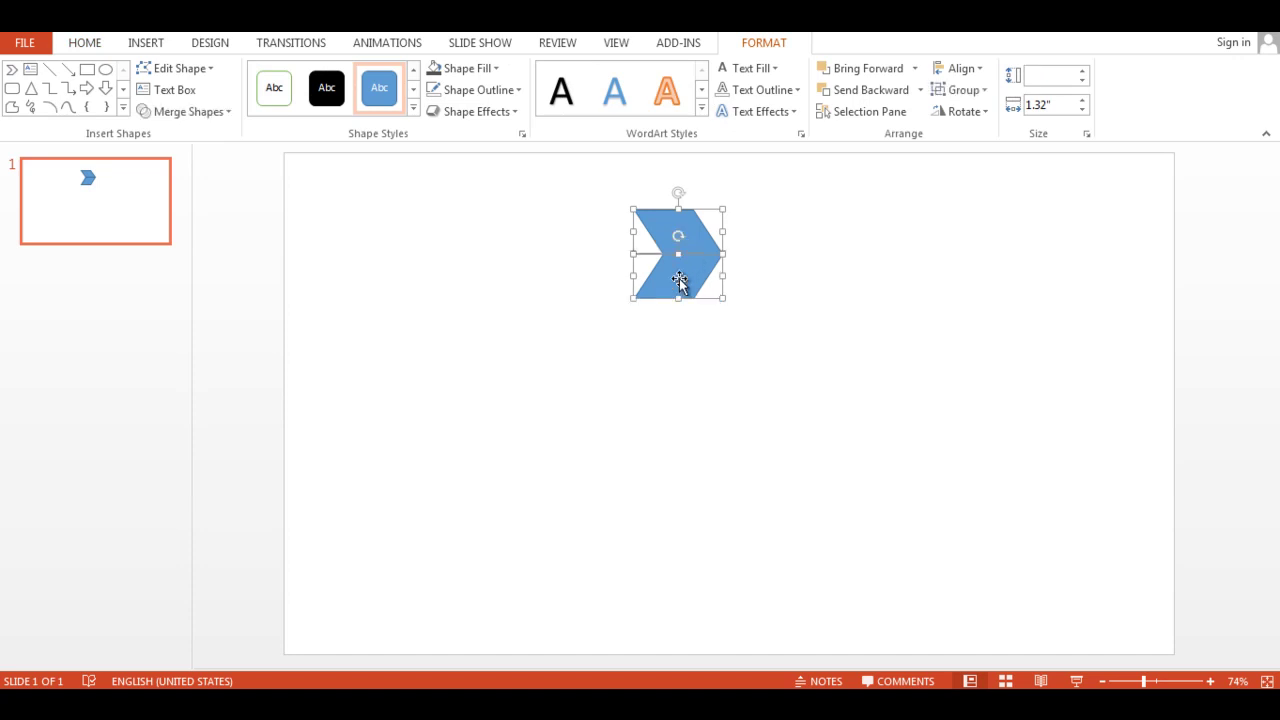
pyautogui.click(508, 90)
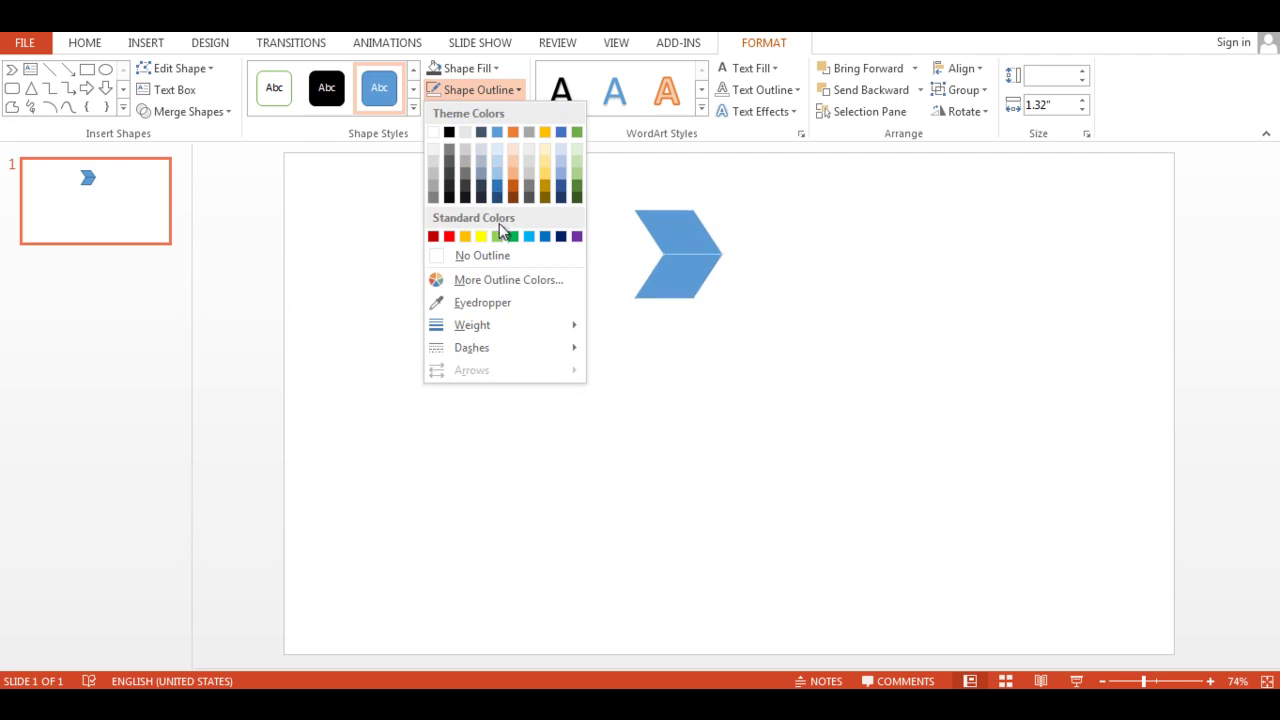
pyautogui.click(496, 255)
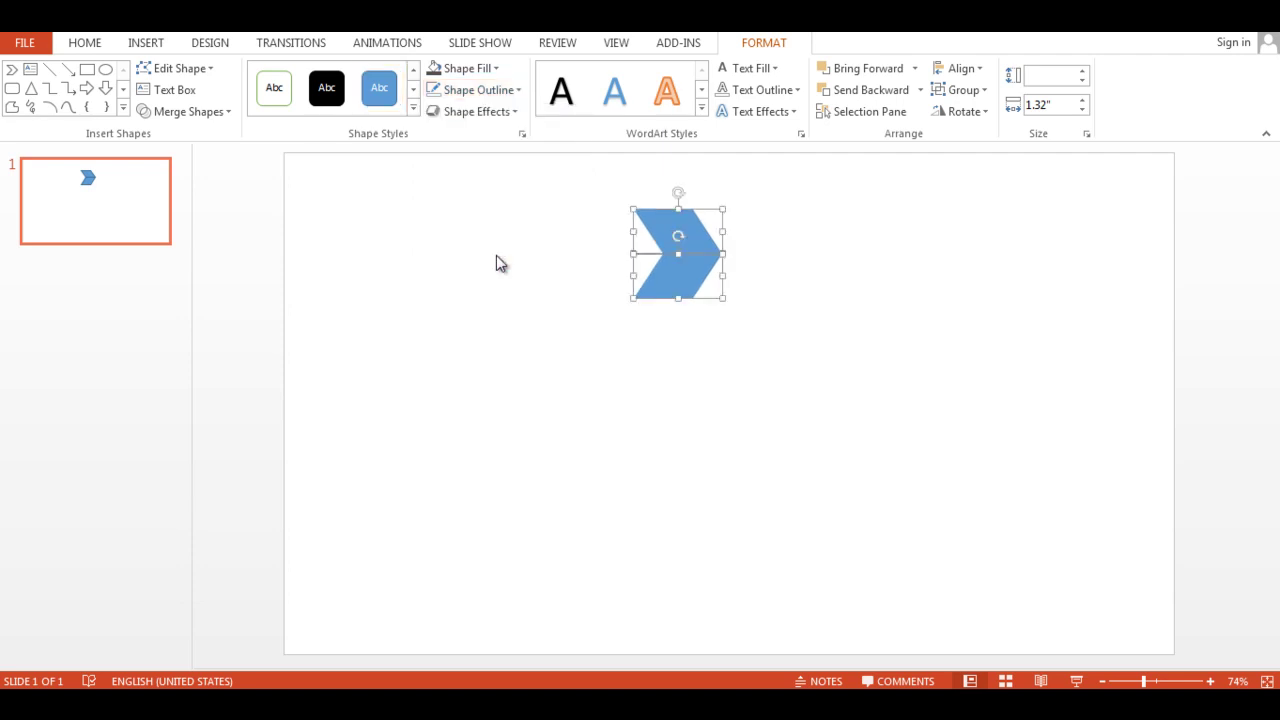
pyautogui.click(890, 243)
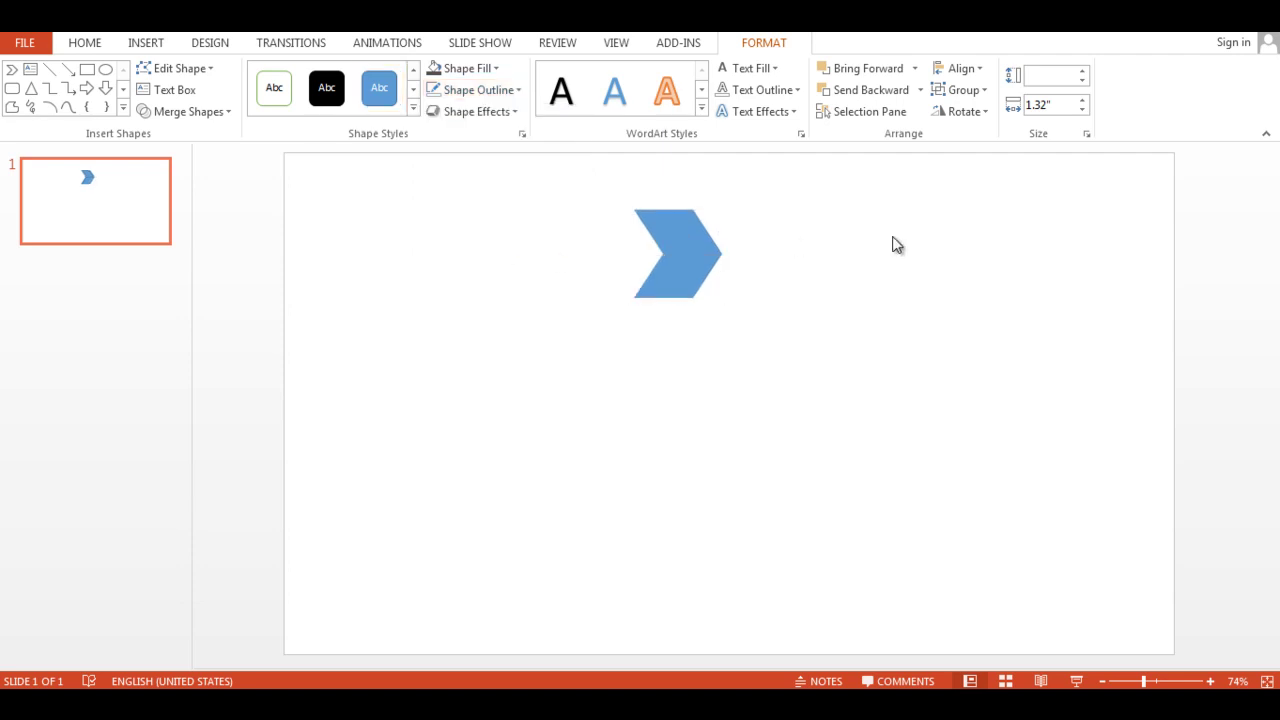
pyautogui.click(686, 238)
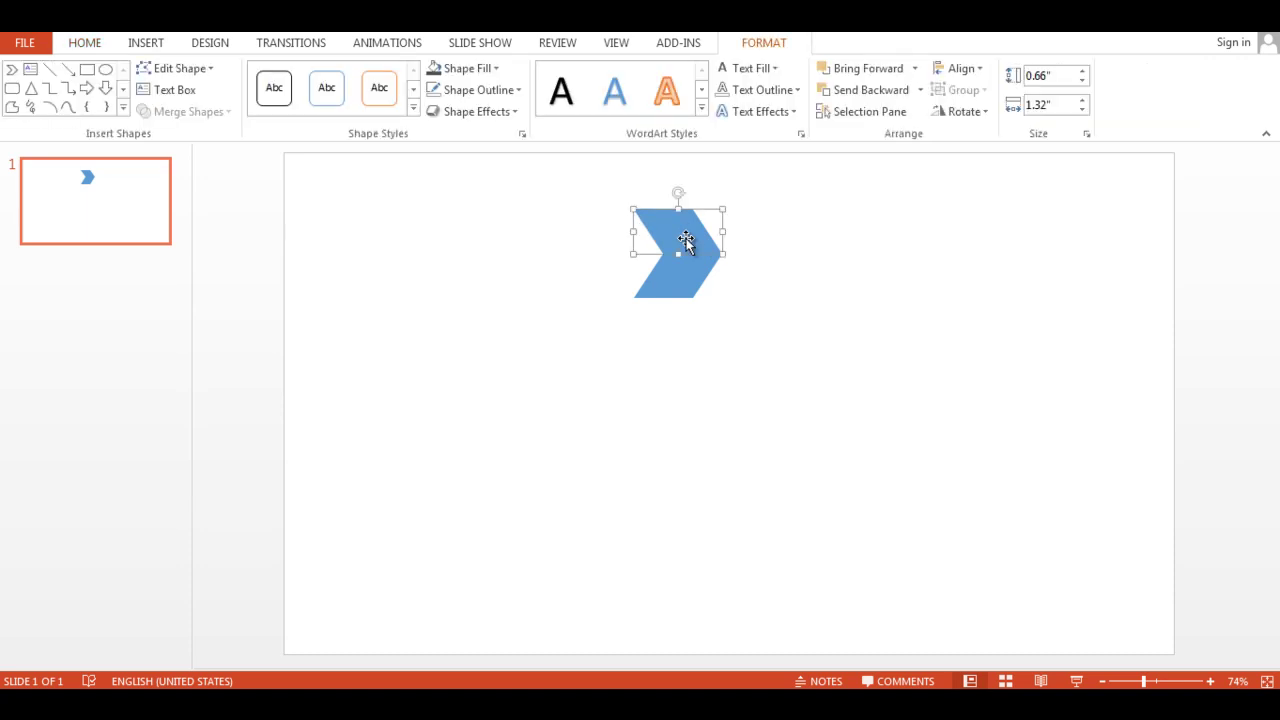
# Fill the top half Green, Accent 6, Lighter 40% and the bottom half Green, Accent 6, Darker 25%.
pyautogui.click(497, 70)
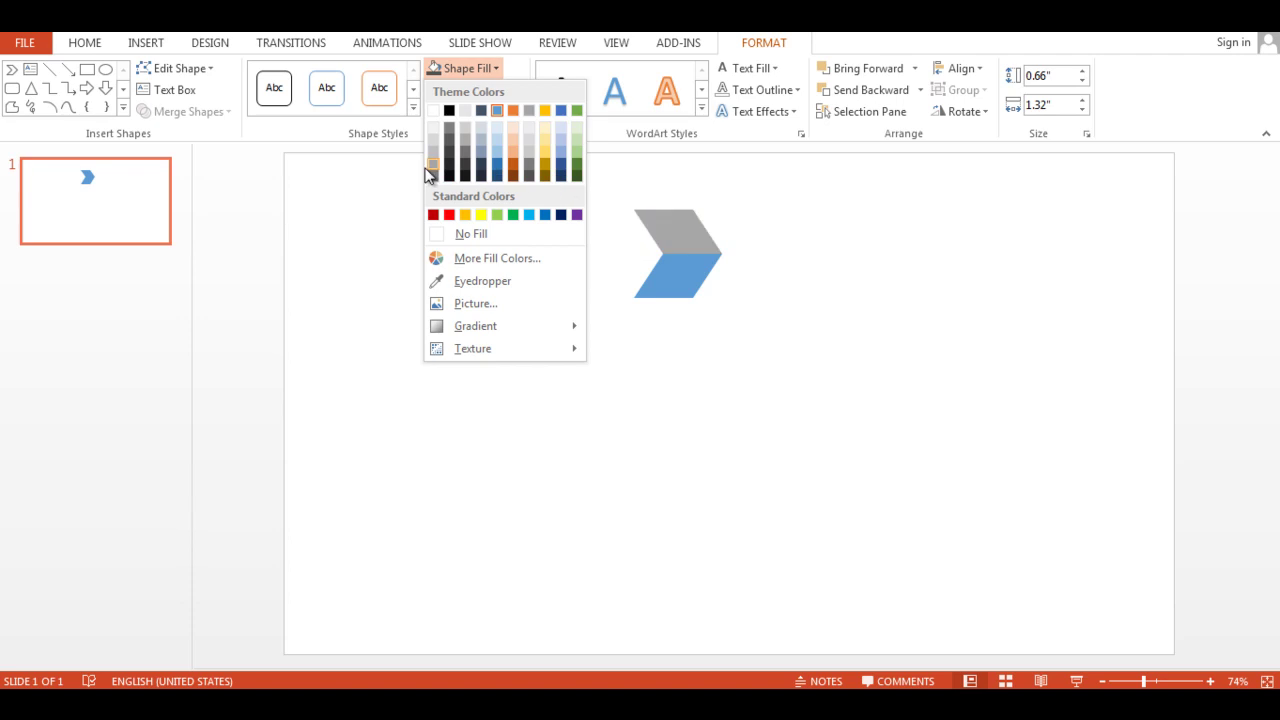
pyautogui.click(578, 160)
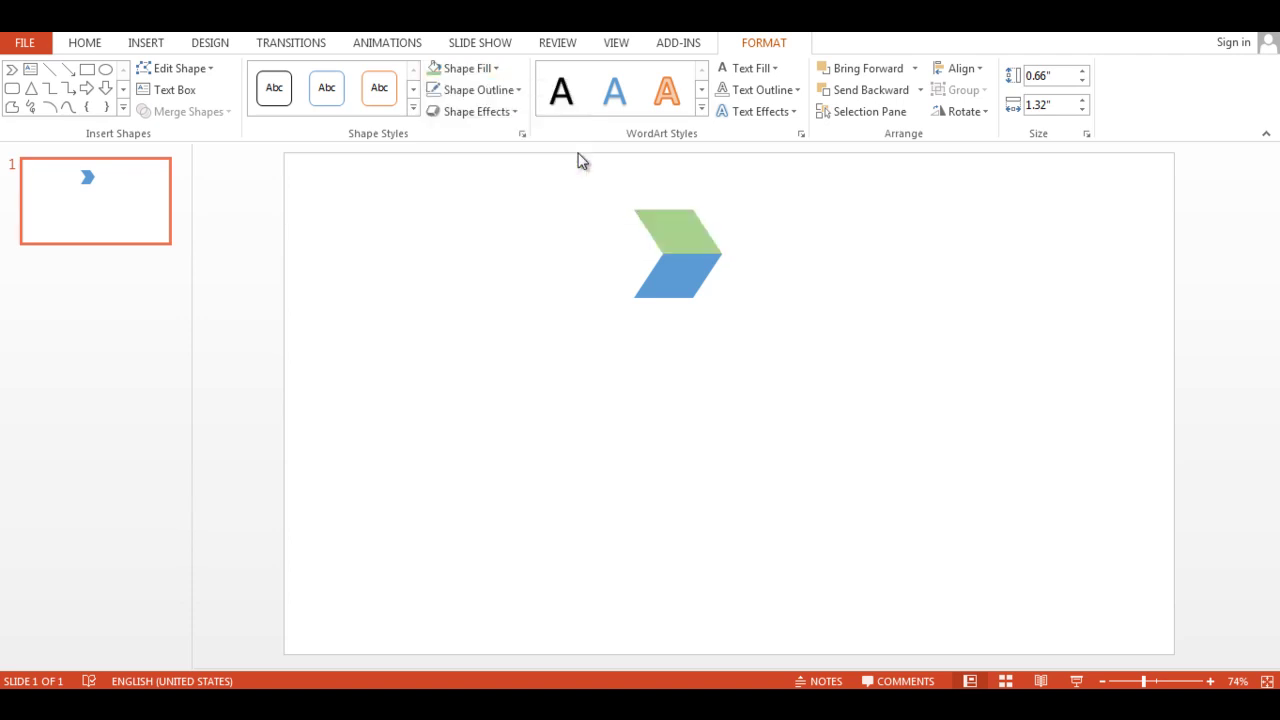
pyautogui.click(670, 272)
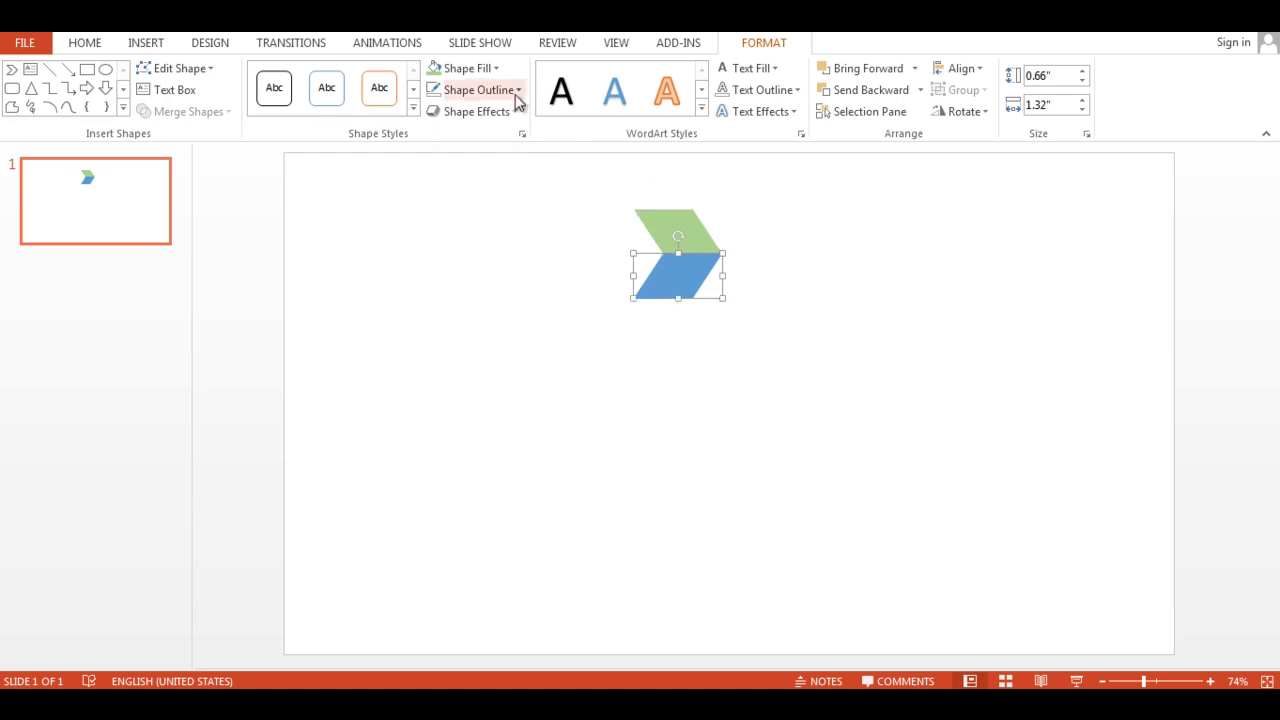
pyautogui.click(496, 69)
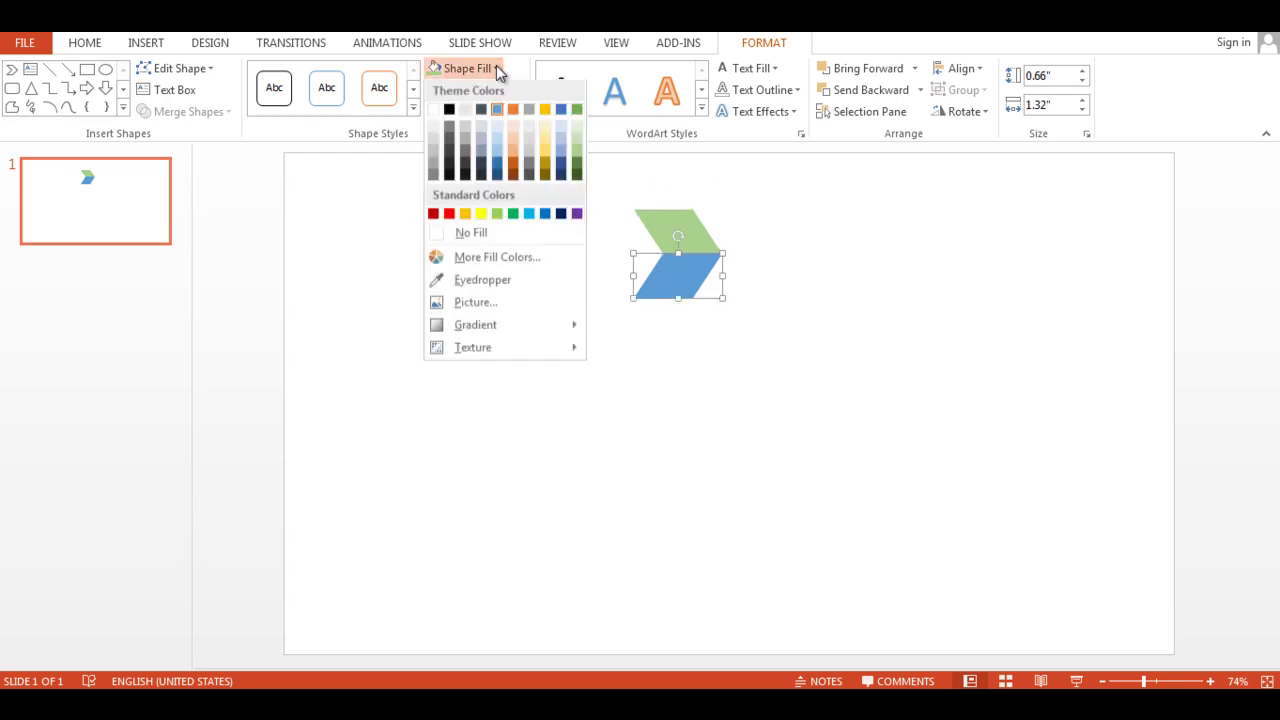
pyautogui.click(577, 167)
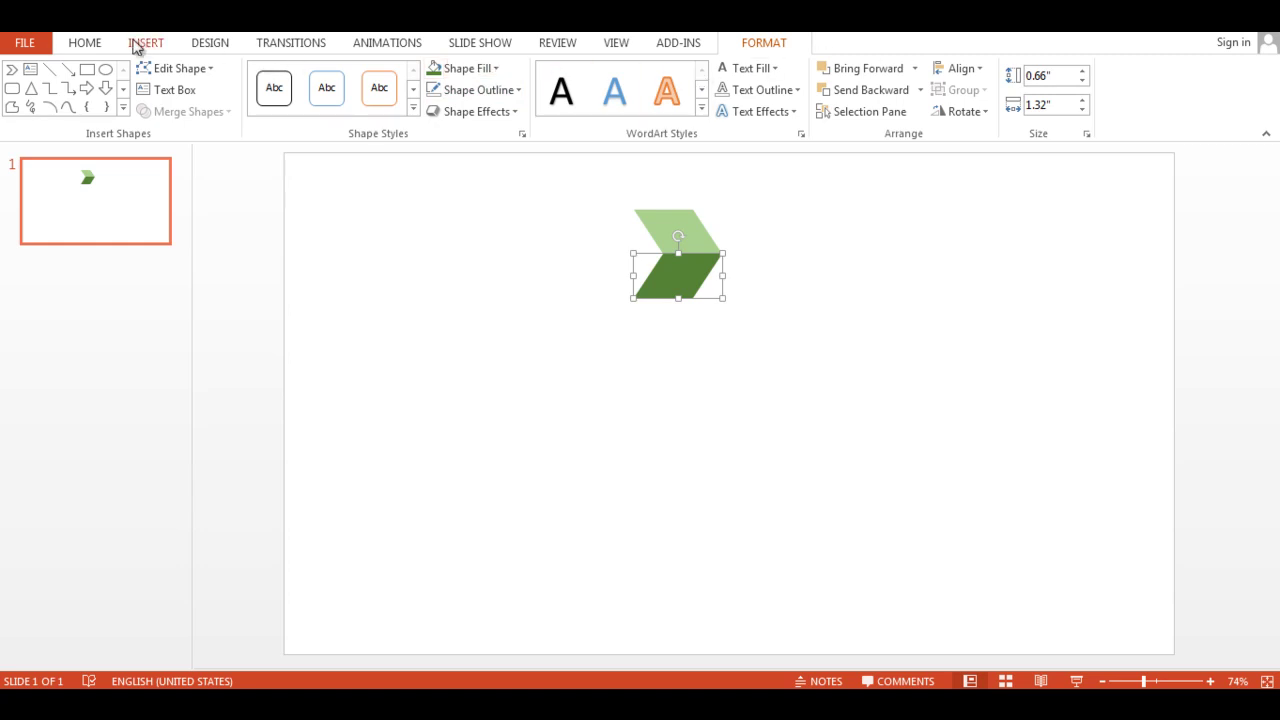
# Add a narrow, outline-free dark green rectangle on the chevron's left edge, then select both halves.
pyautogui.click(87, 71)
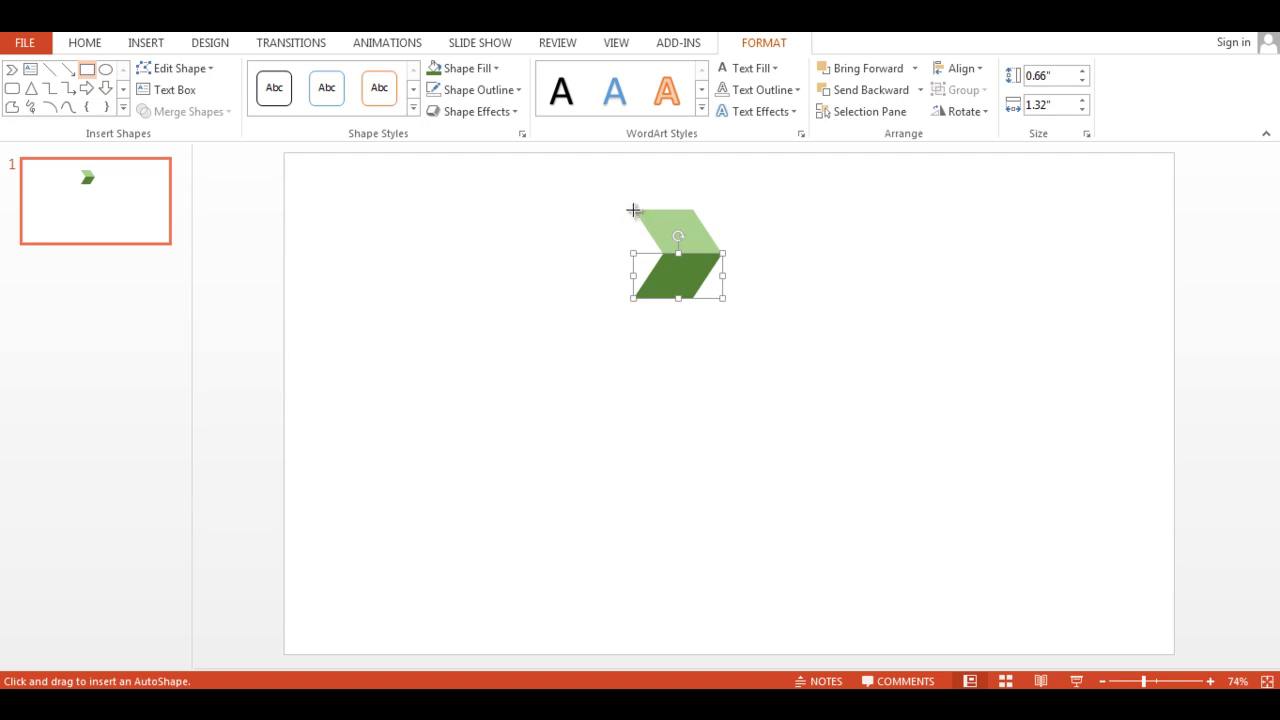
pyautogui.moveTo(633, 210)
pyautogui.mouseDown()
pyautogui.moveTo(683, 298)
pyautogui.moveTo(663, 300)
pyautogui.mouseUp()
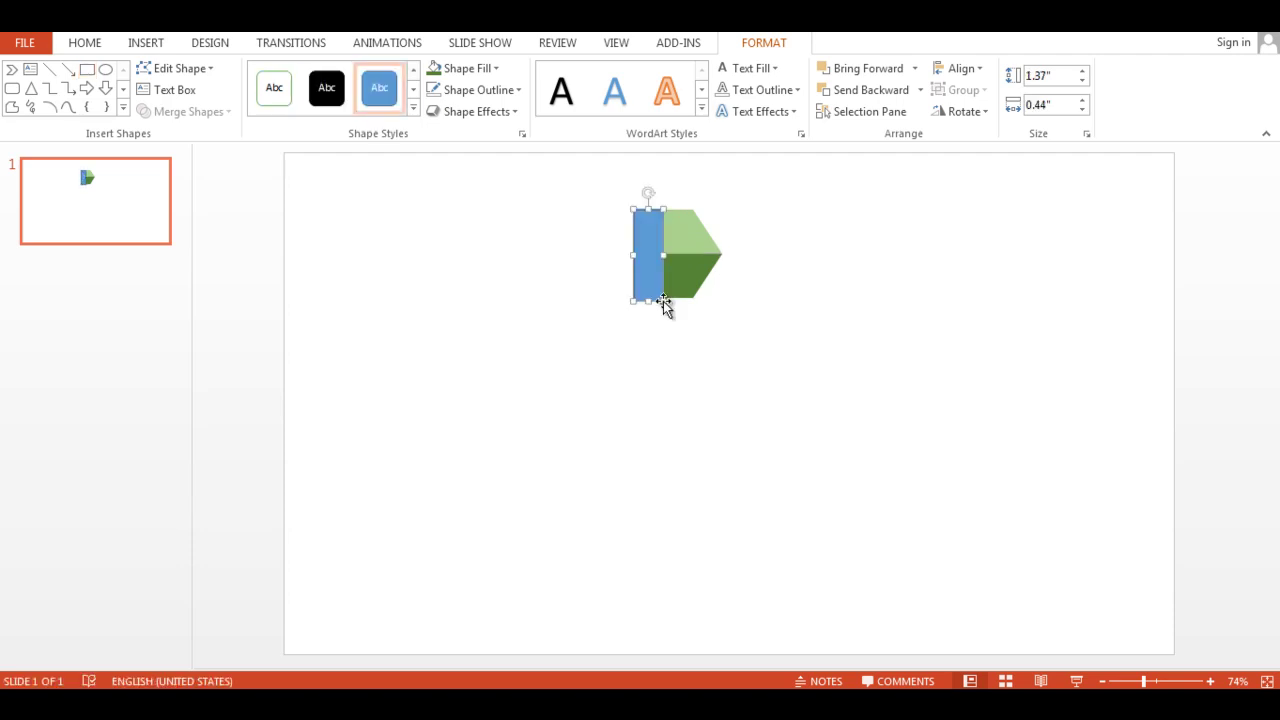
pyautogui.click(511, 93)
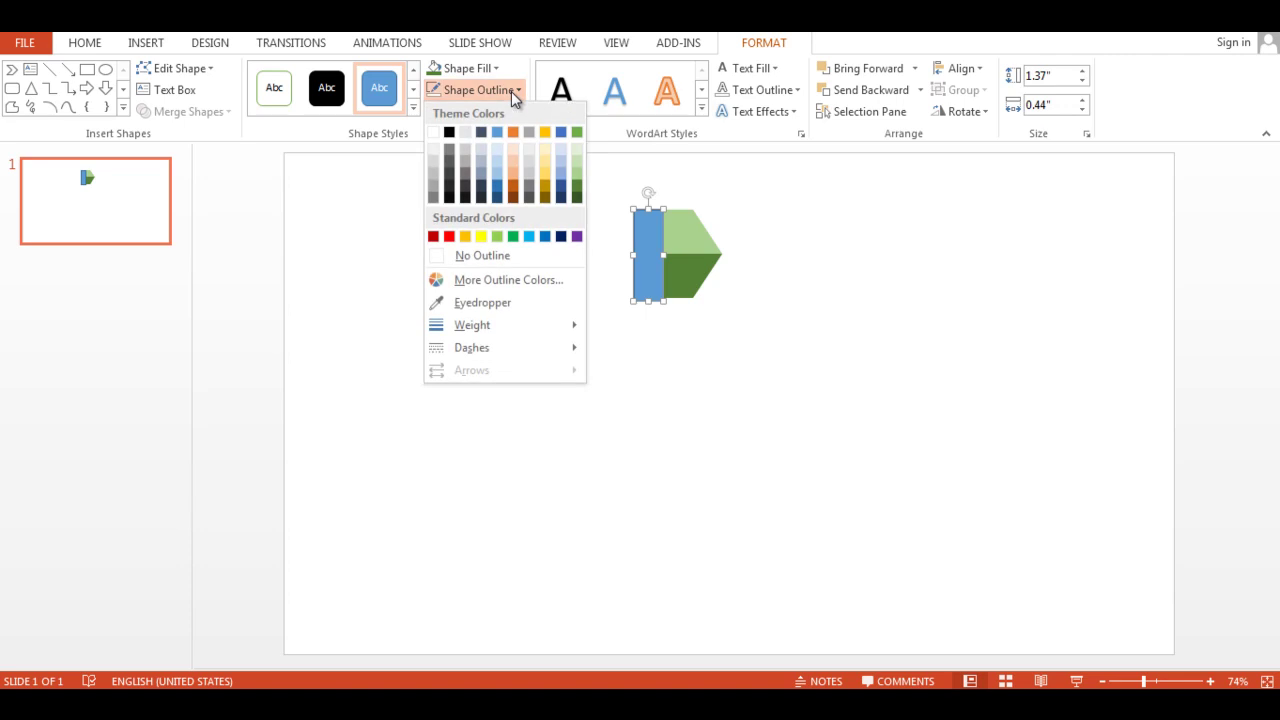
pyautogui.click(498, 256)
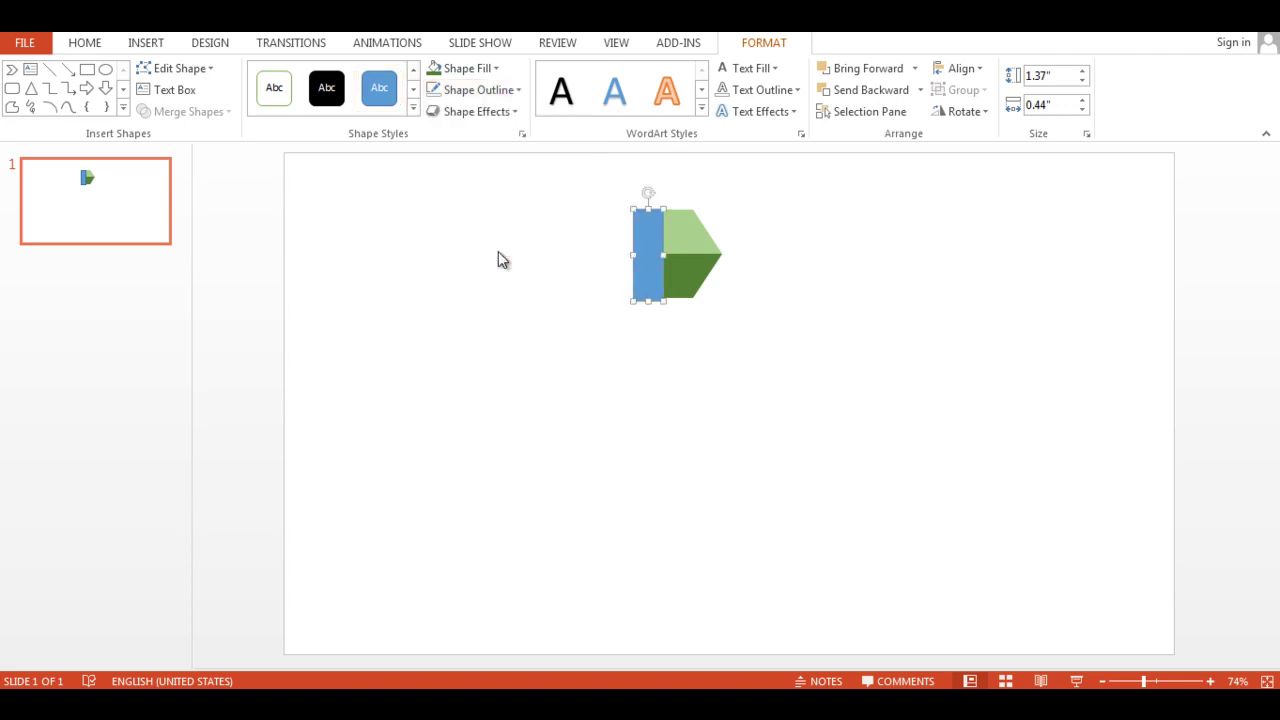
pyautogui.click(497, 70)
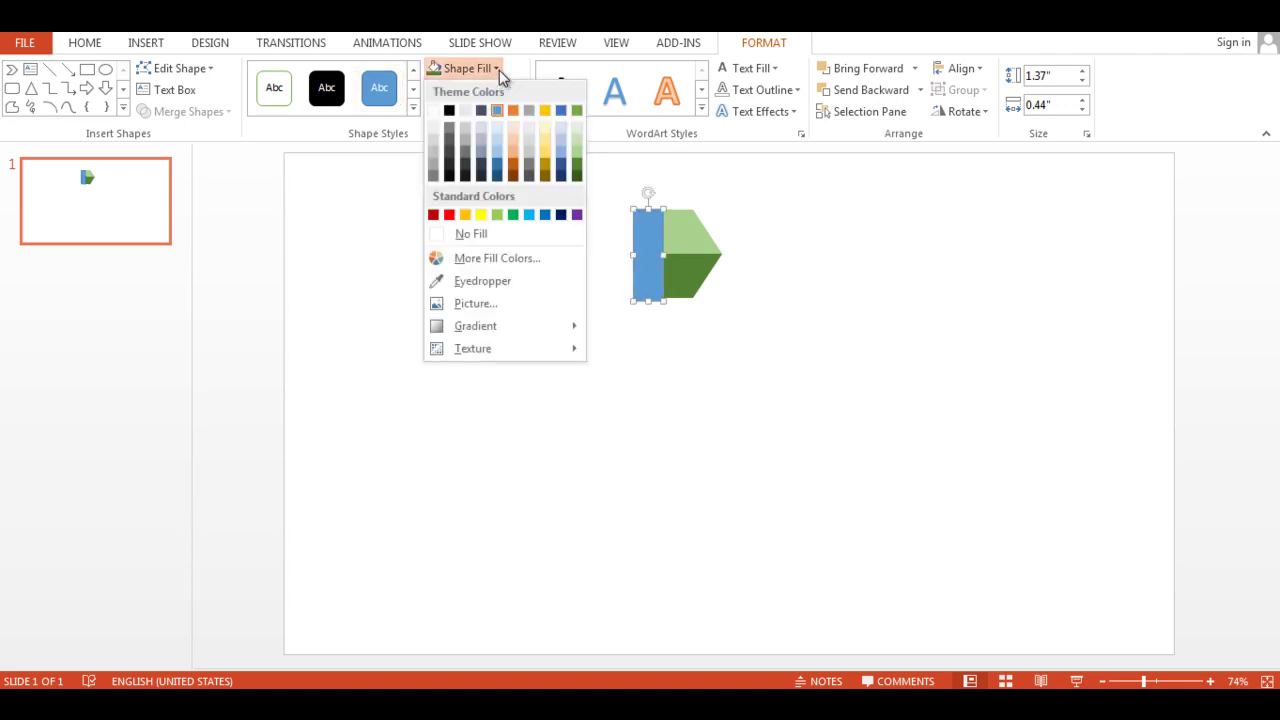
pyautogui.click(575, 177)
pyautogui.click(705, 250)
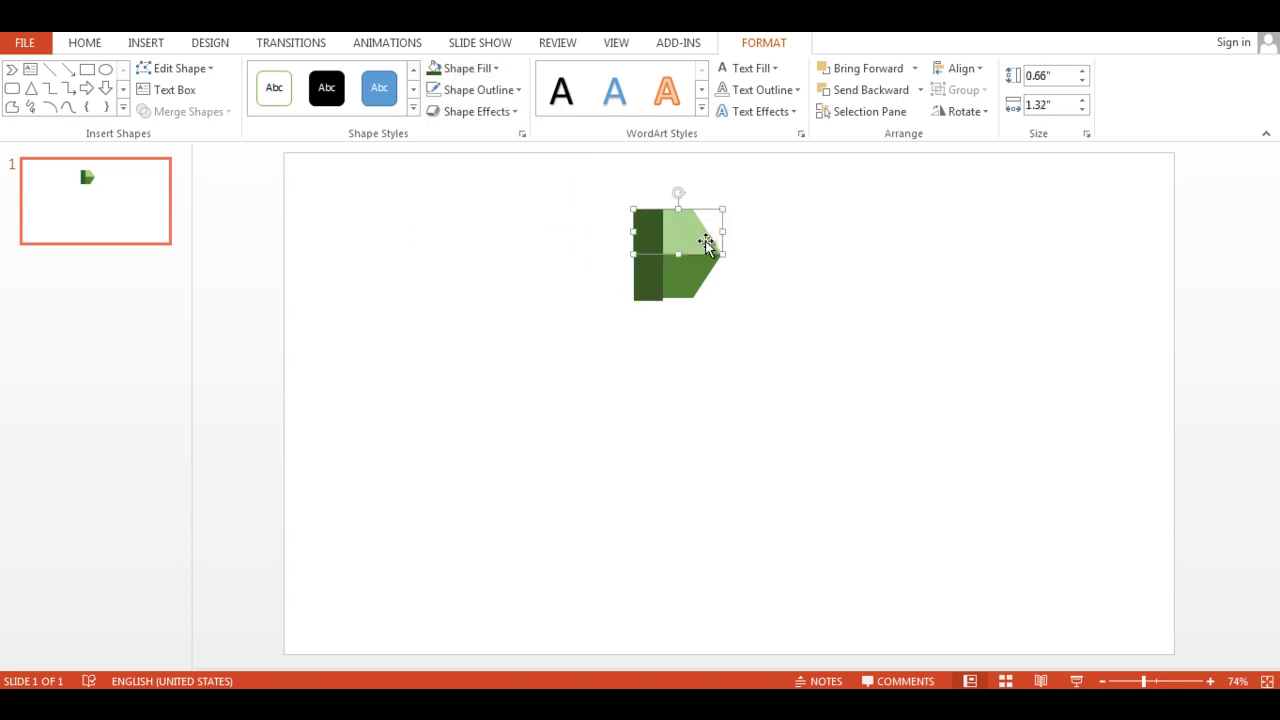
pyautogui.keyDown('shift'); pyautogui.click(692, 273); pyautogui.keyUp('shift')
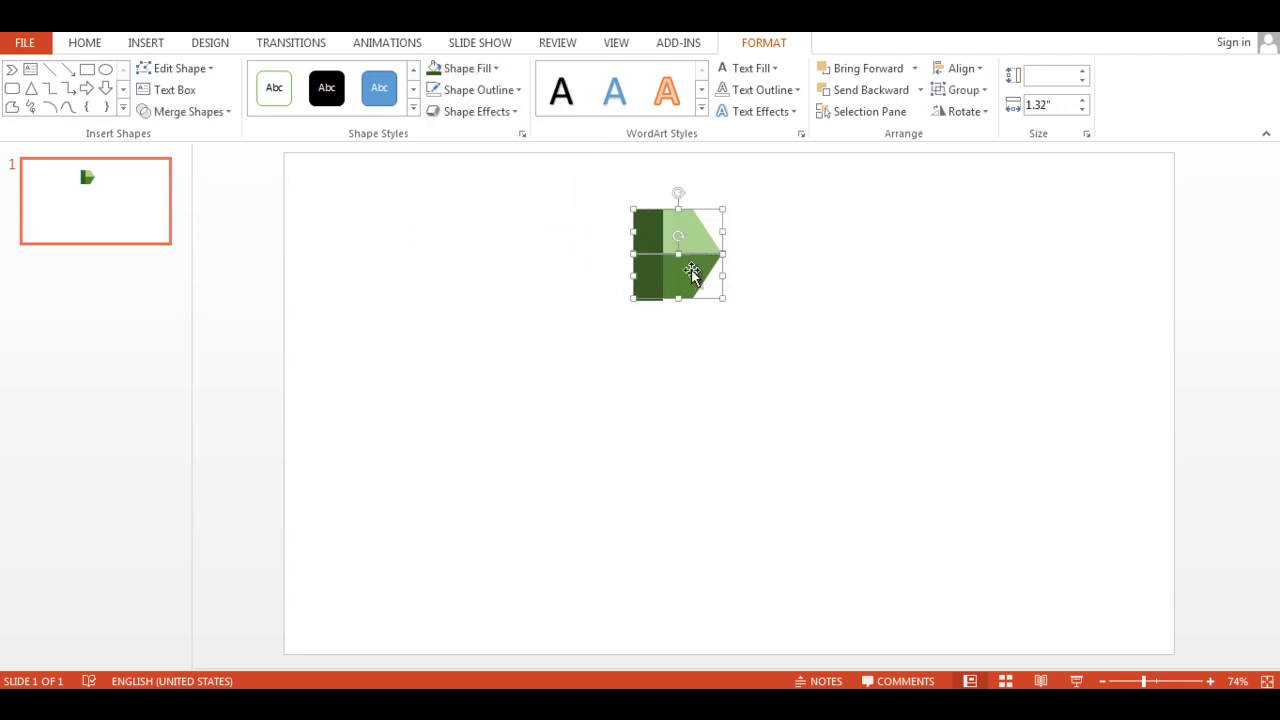
# Bring the chevron halves in front of the dark rectangle and nudge the left face into place.
pyautogui.rightClick(686, 270)
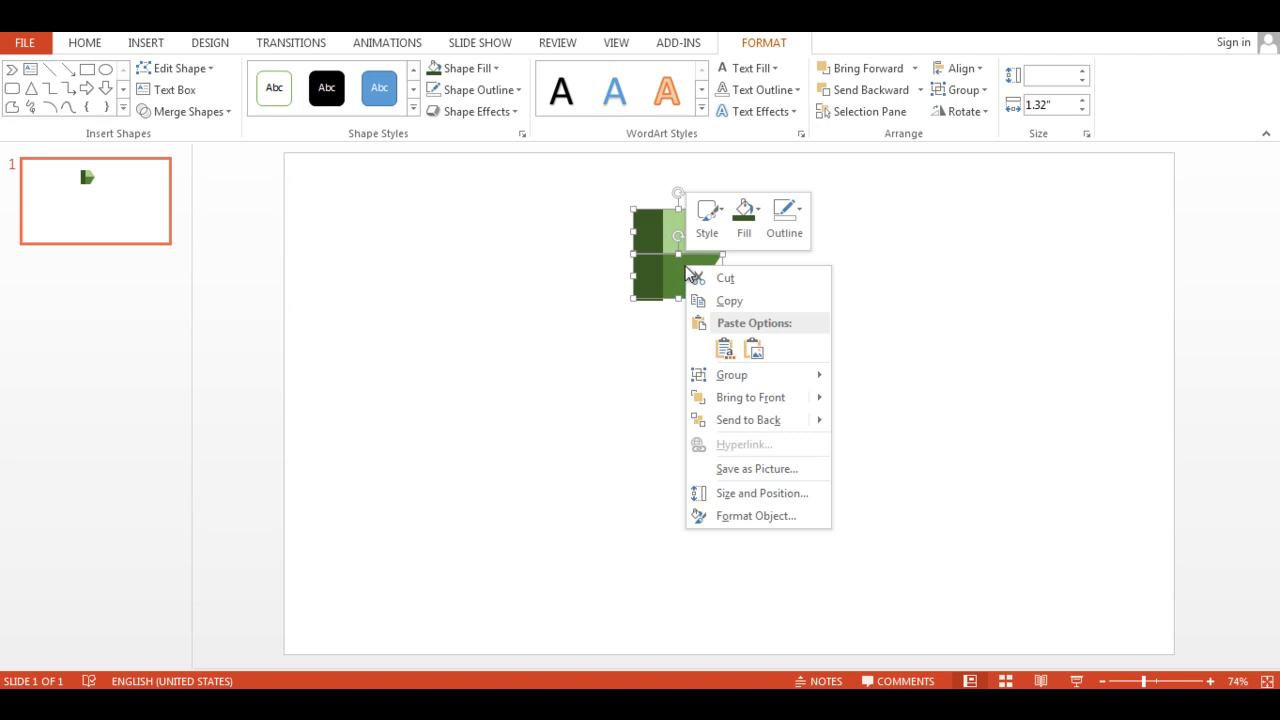
pyautogui.moveTo(759, 397)
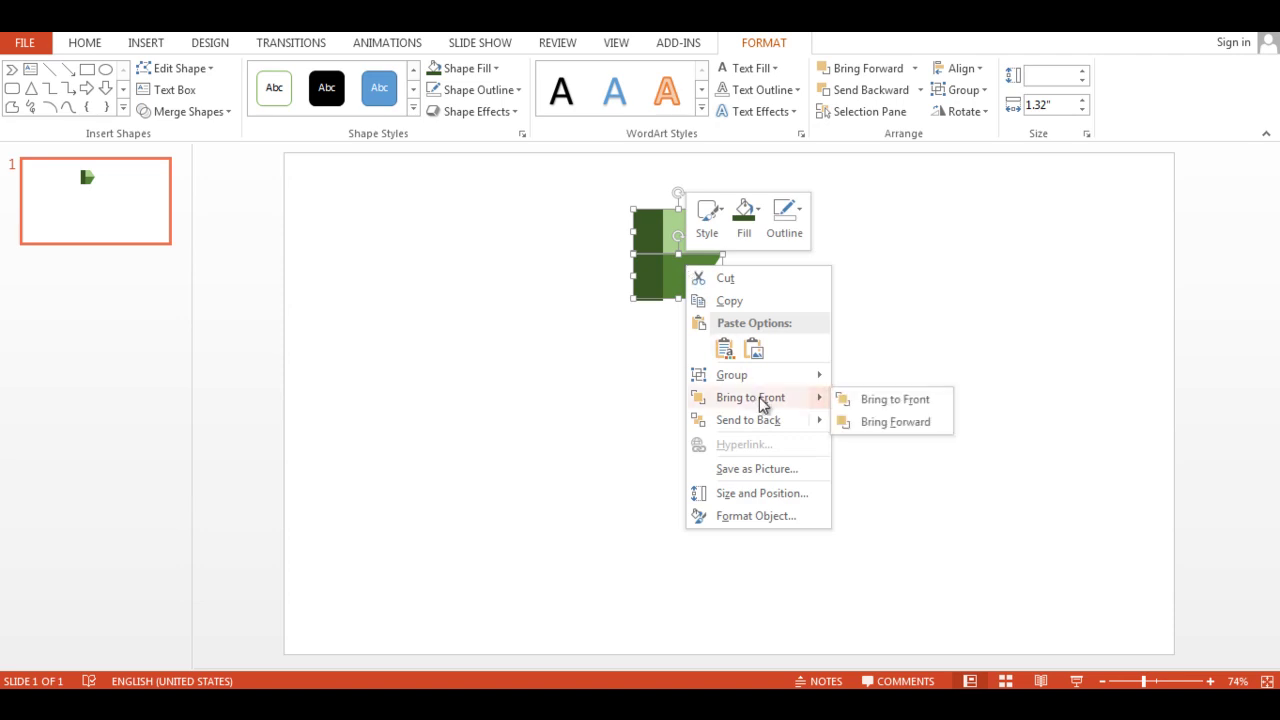
pyautogui.click(866, 406)
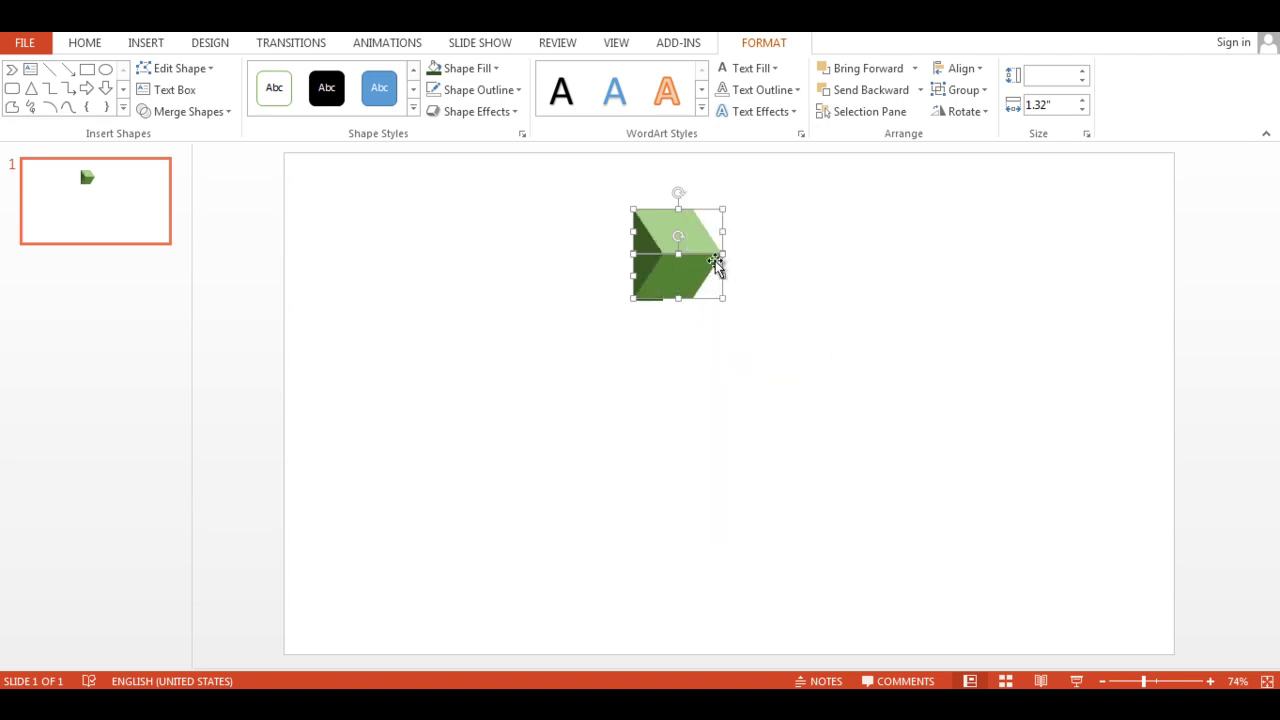
pyautogui.click(766, 274)
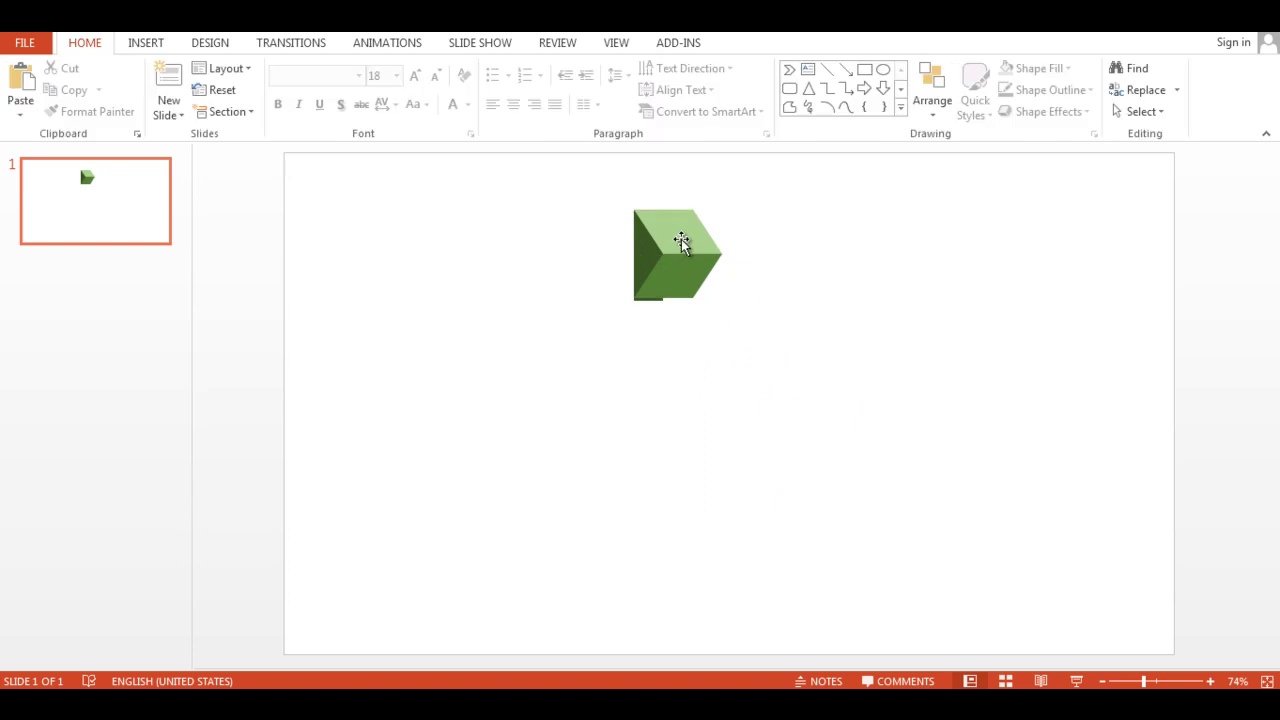
pyautogui.click(636, 252)
pyautogui.moveTo(644, 297); pyautogui.dragTo(648, 301)
pyautogui.click(758, 329)
pyautogui.click(863, 71)
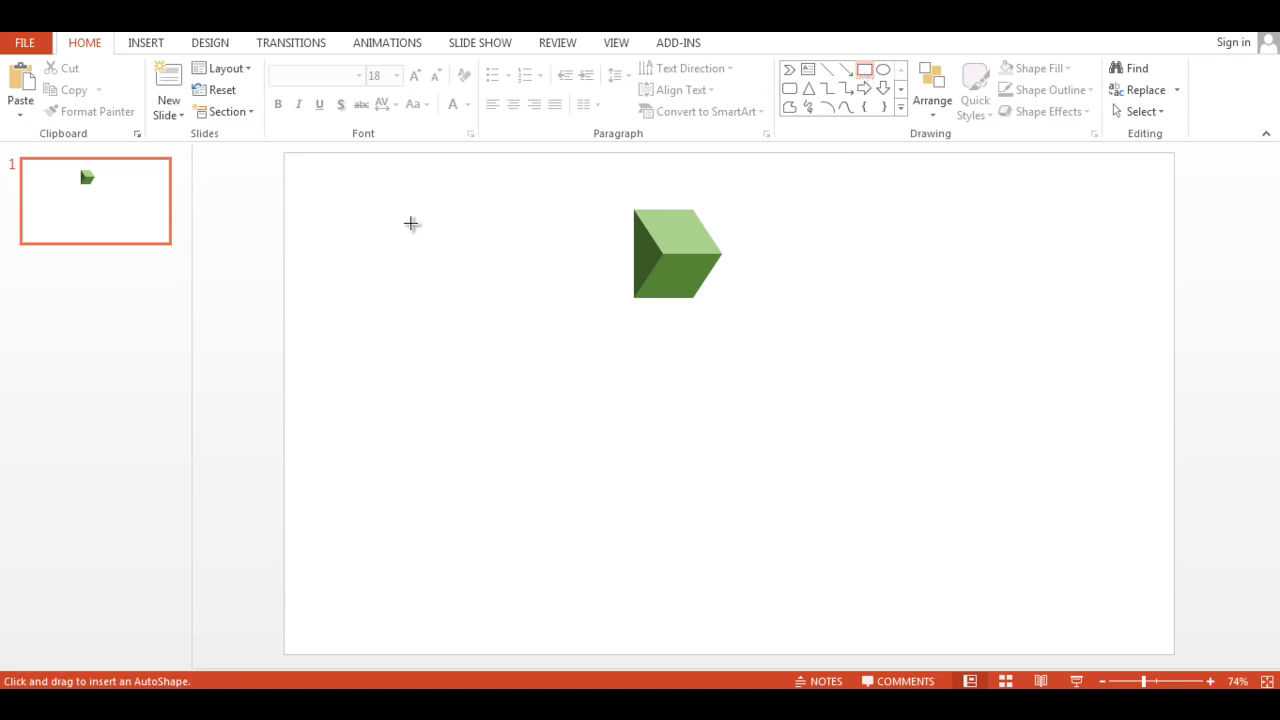
# Draw a long light grey bar without outline leading into the chevron's left side.
pyautogui.moveTo(410, 223); pyautogui.dragTo(654, 287)
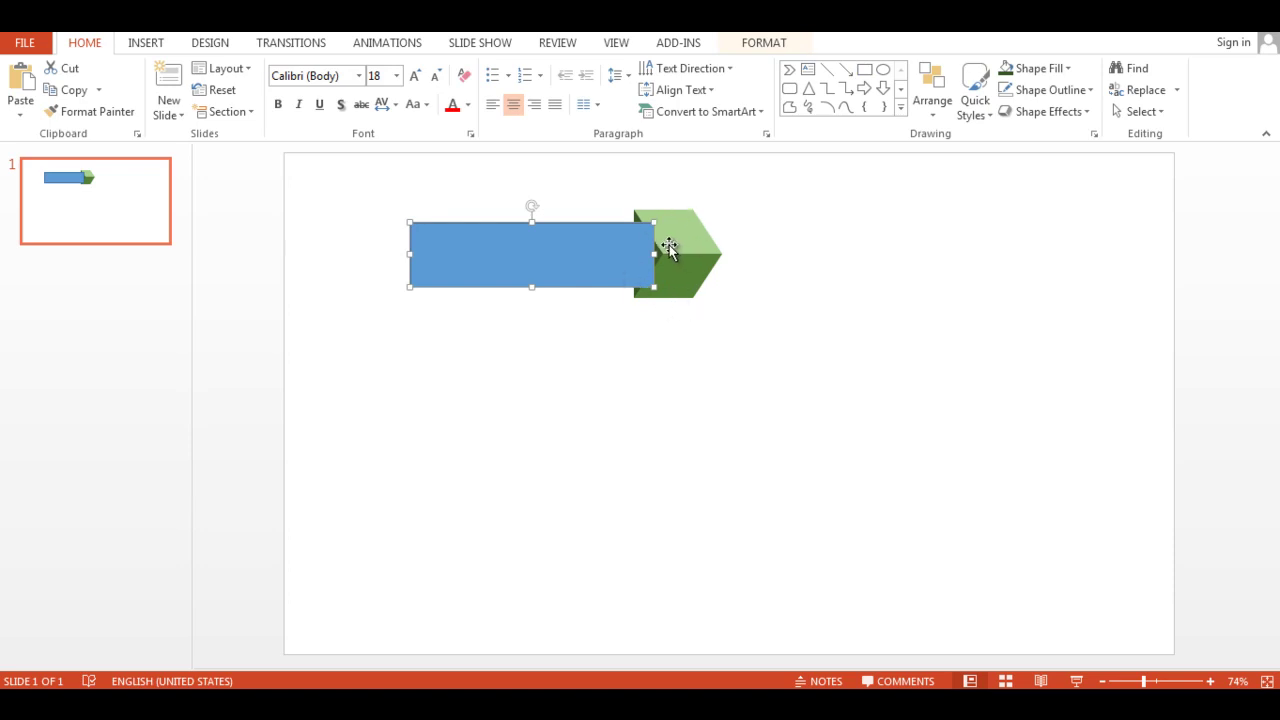
pyautogui.moveTo(618, 256); pyautogui.dragTo(626, 259)
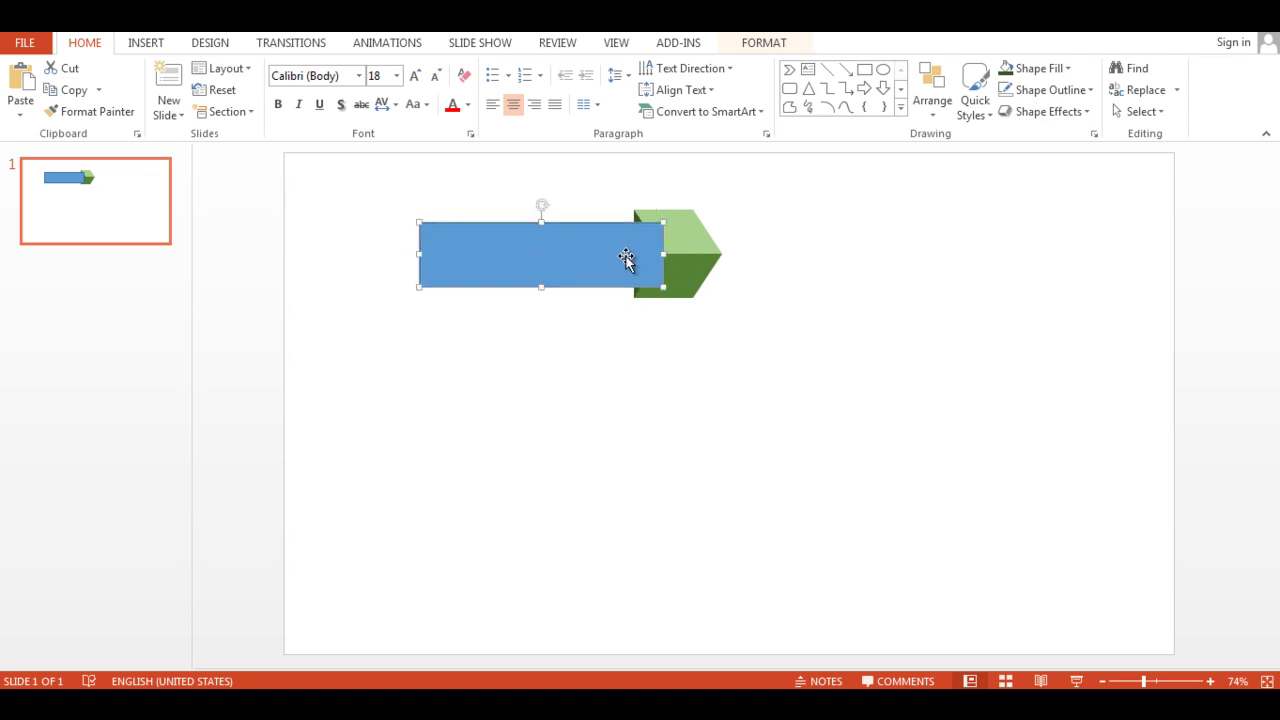
pyautogui.moveTo(419, 254); pyautogui.dragTo(402, 253)
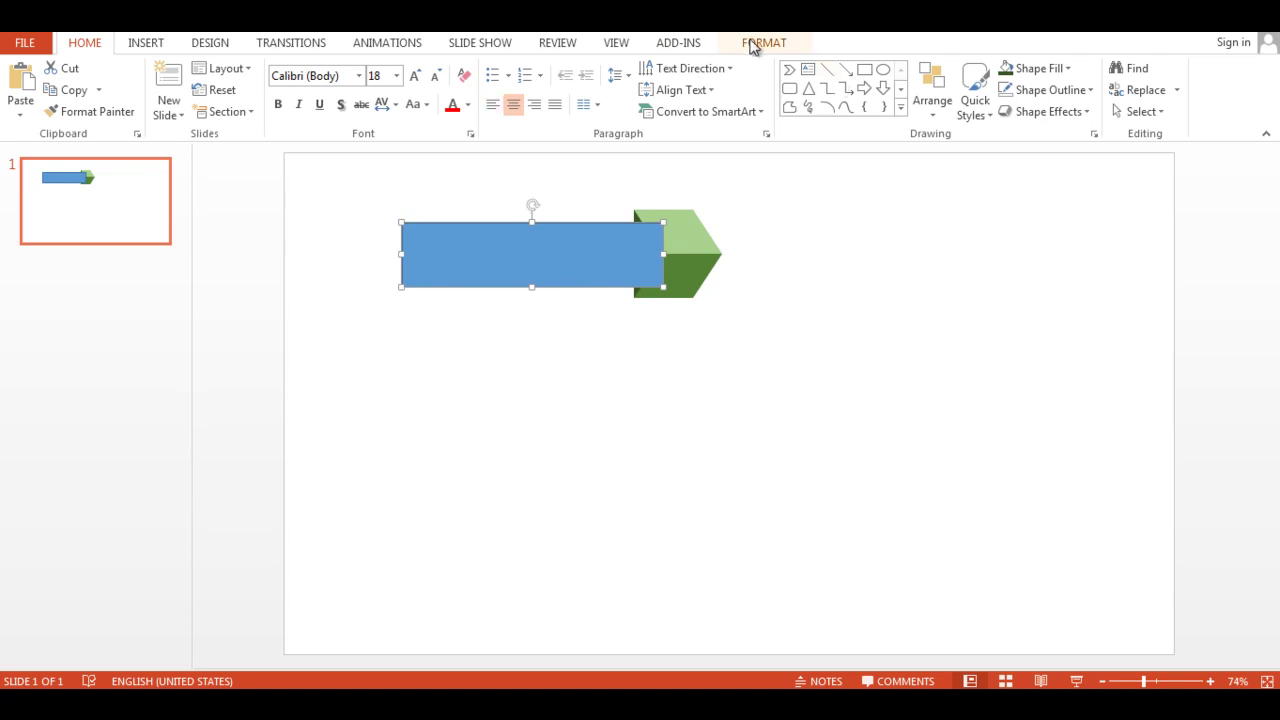
pyautogui.click(752, 43)
pyautogui.click(519, 90)
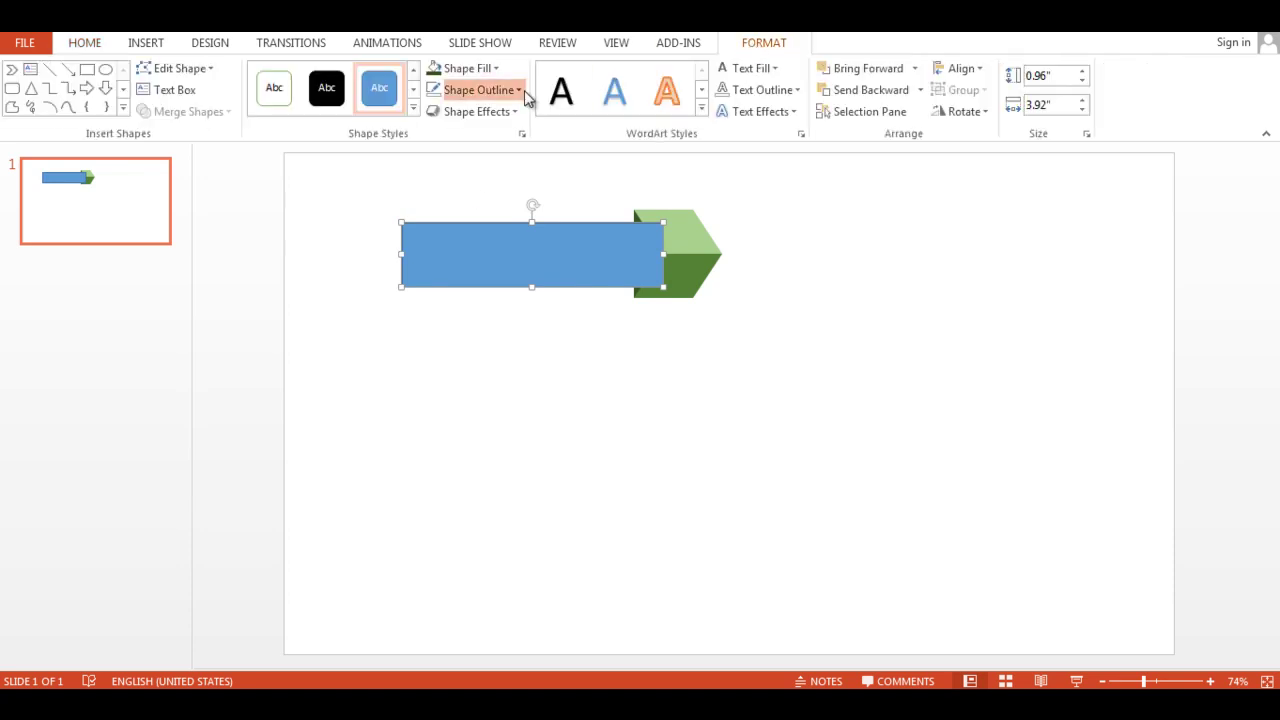
pyautogui.click(488, 256)
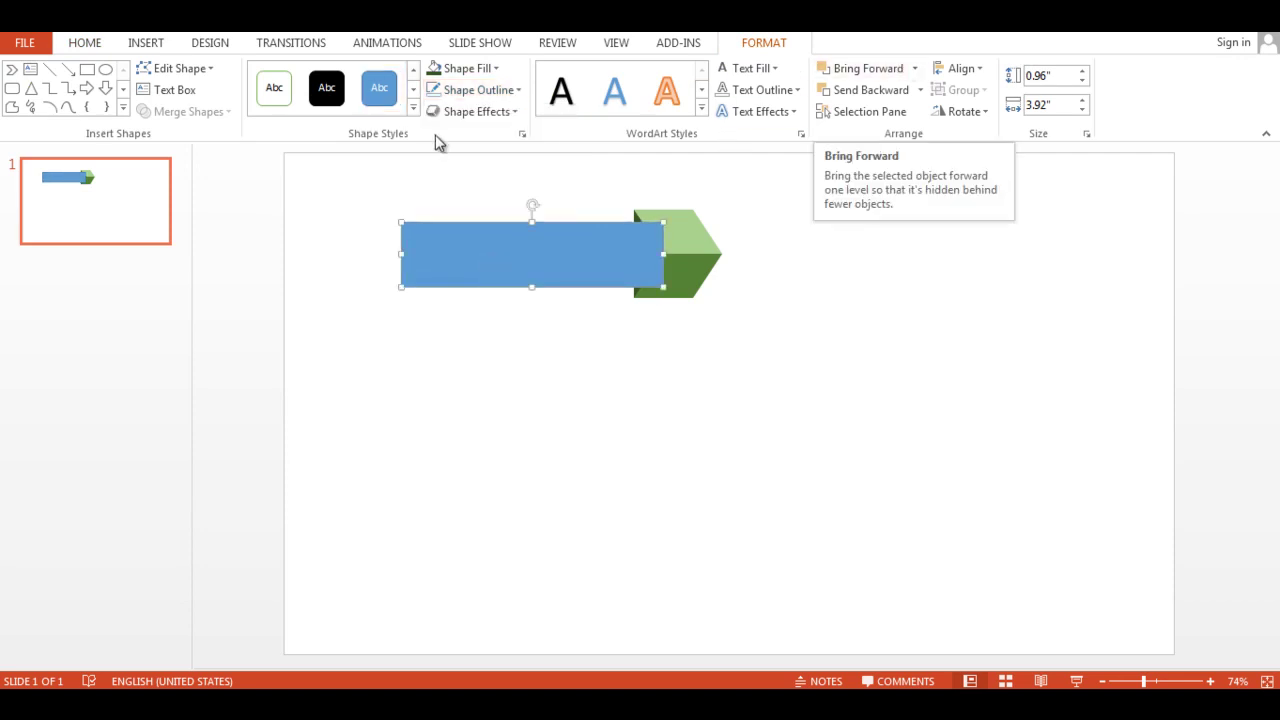
pyautogui.click(494, 69)
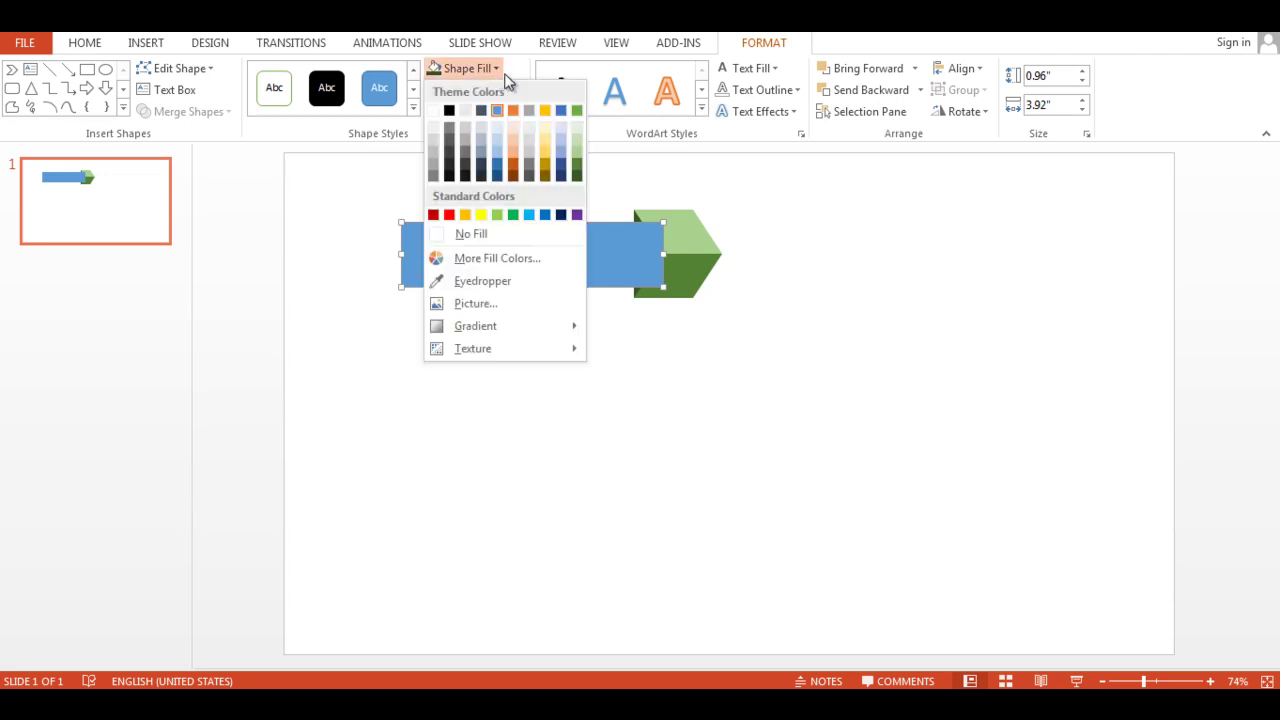
pyautogui.click(466, 112)
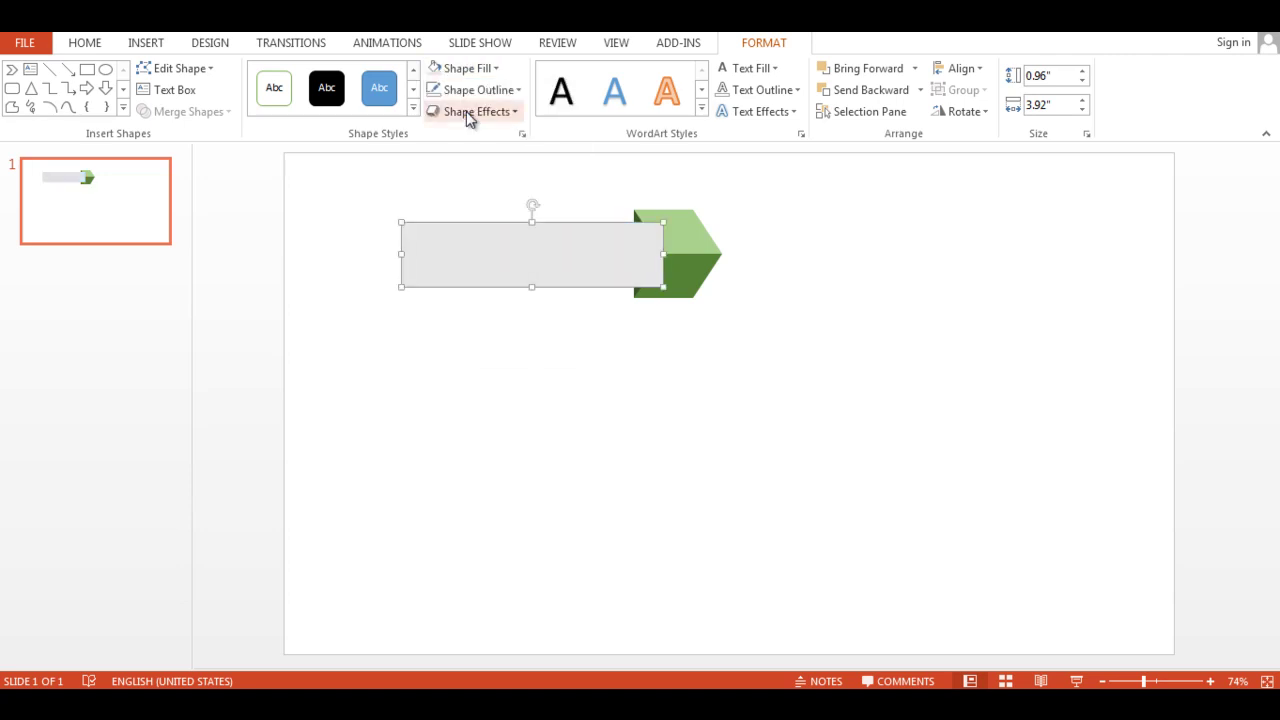
# Bring both chevron halves in front of the grey bar.
pyautogui.click(766, 281)
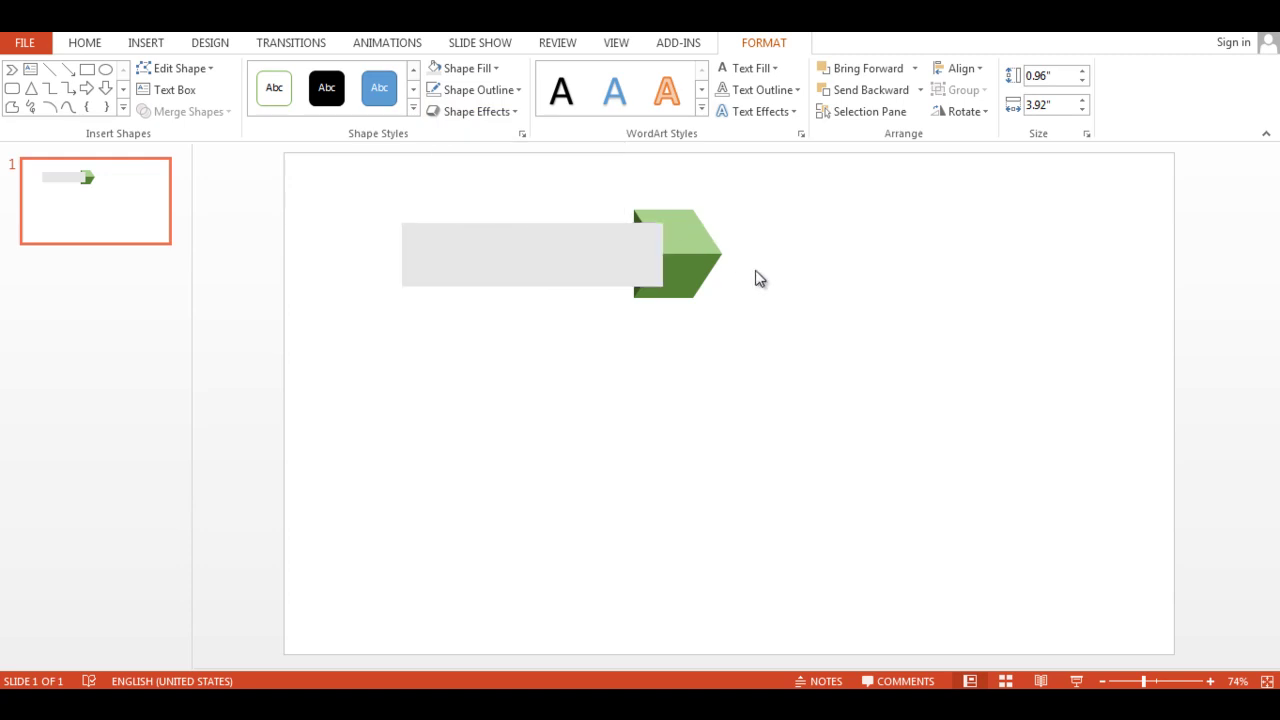
pyautogui.click(692, 249)
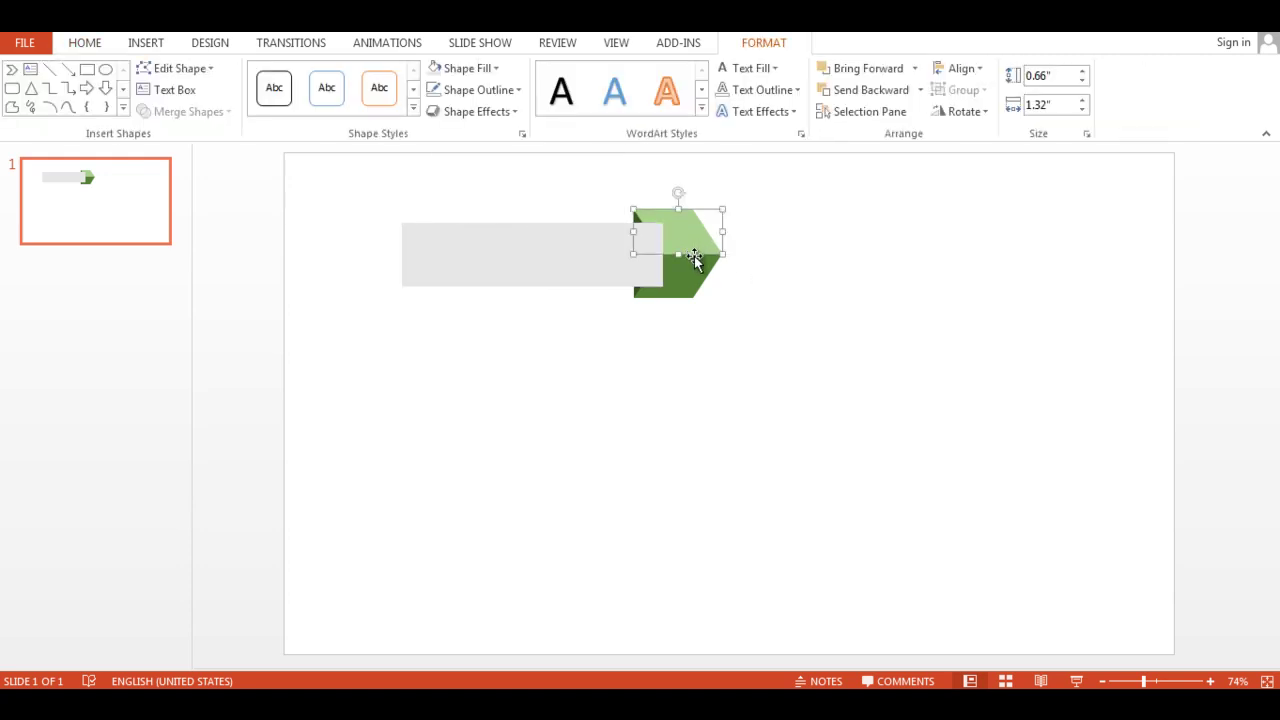
pyautogui.keyDown('shift'); pyautogui.click(695, 282); pyautogui.keyUp('shift')
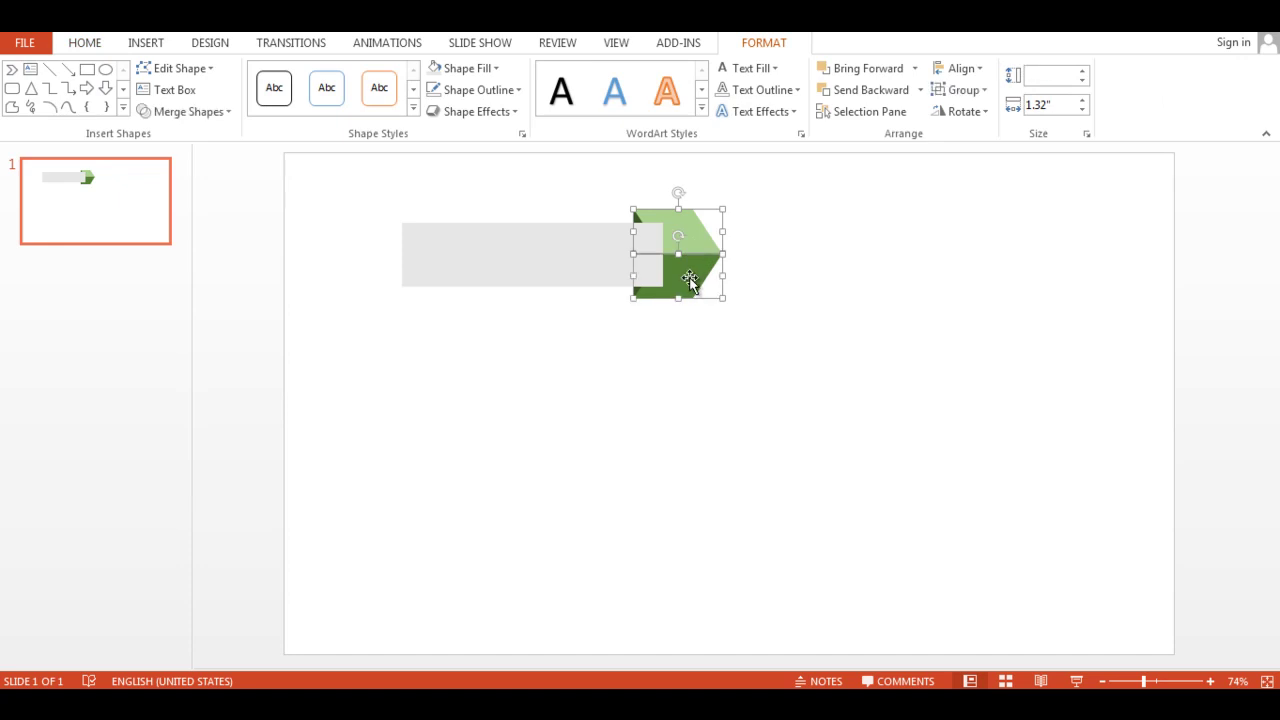
pyautogui.rightClick(689, 277)
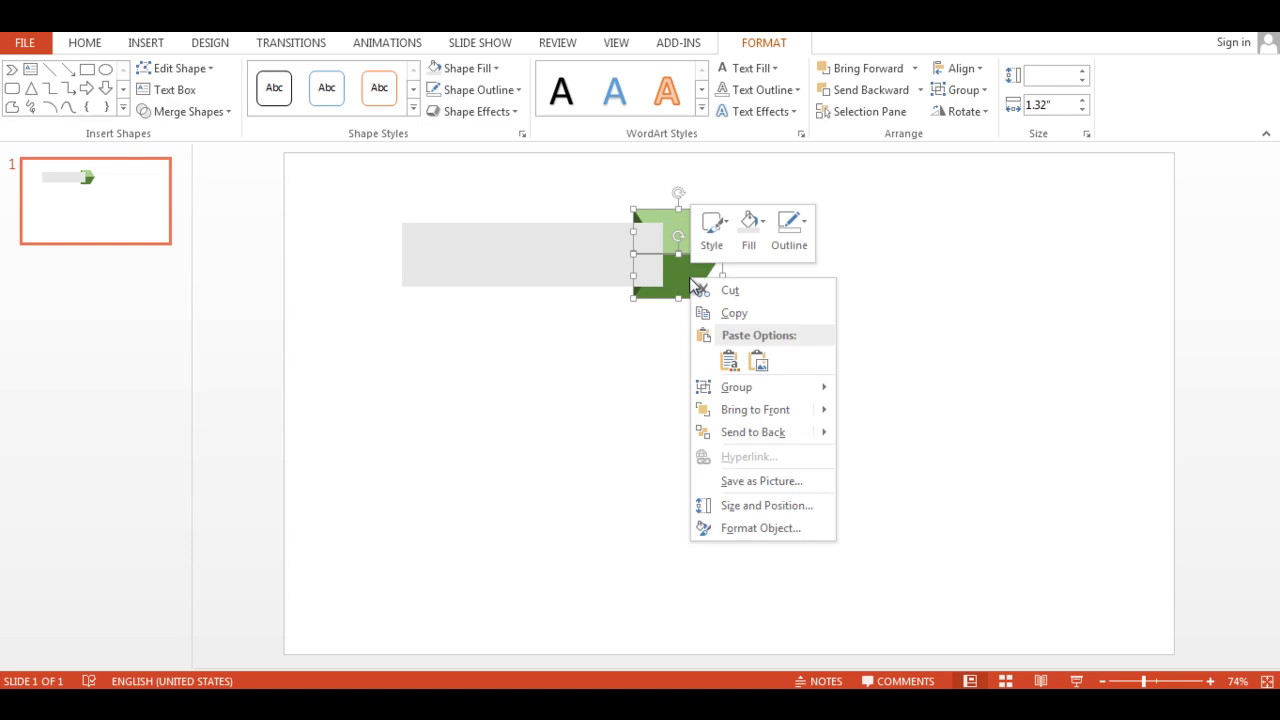
pyautogui.click(787, 406)
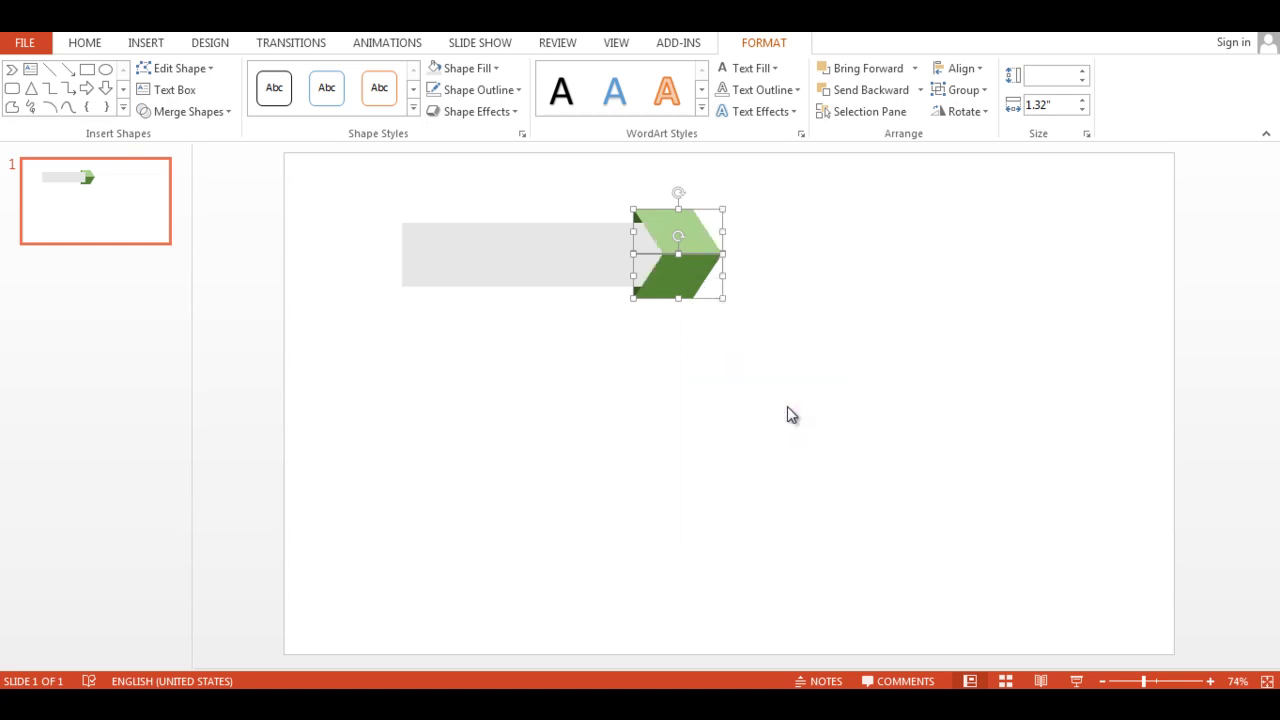
pyautogui.click(883, 408)
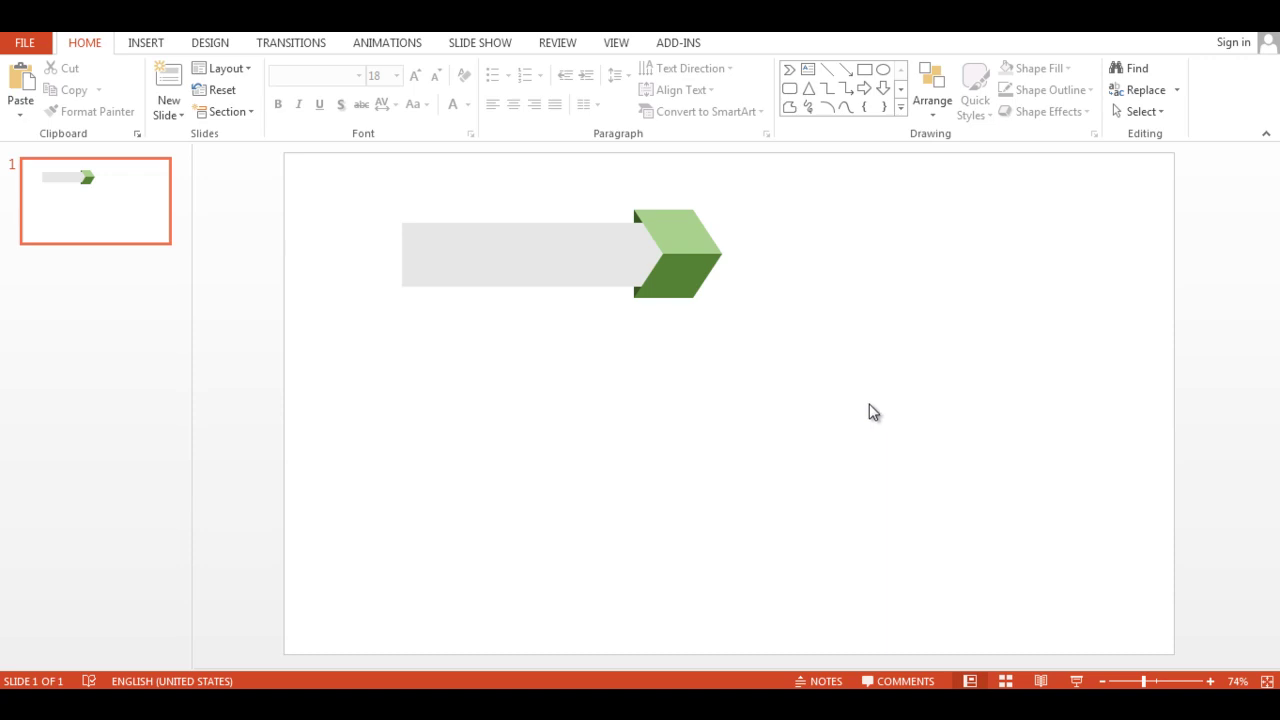
# Draw a text box to the right of the chevron and start typing the sample sentence.
pyautogui.click(807, 70)
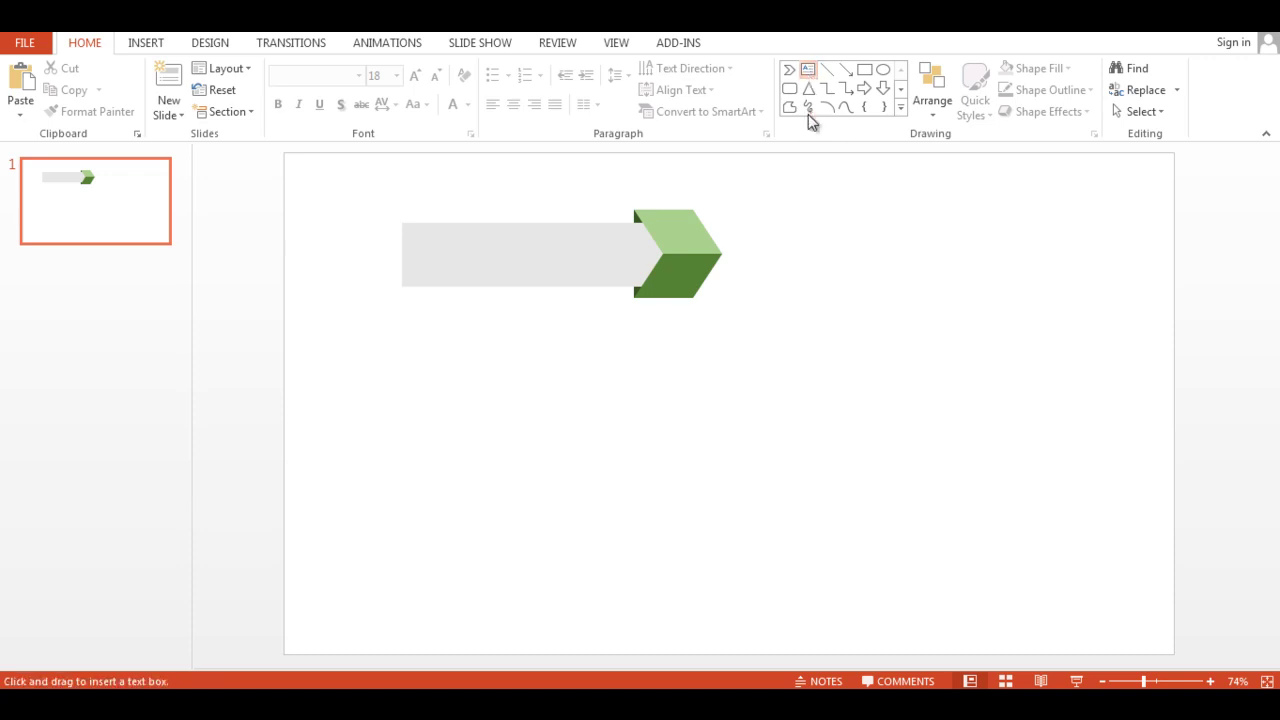
pyautogui.moveTo(796, 223); pyautogui.dragTo(1018, 286)
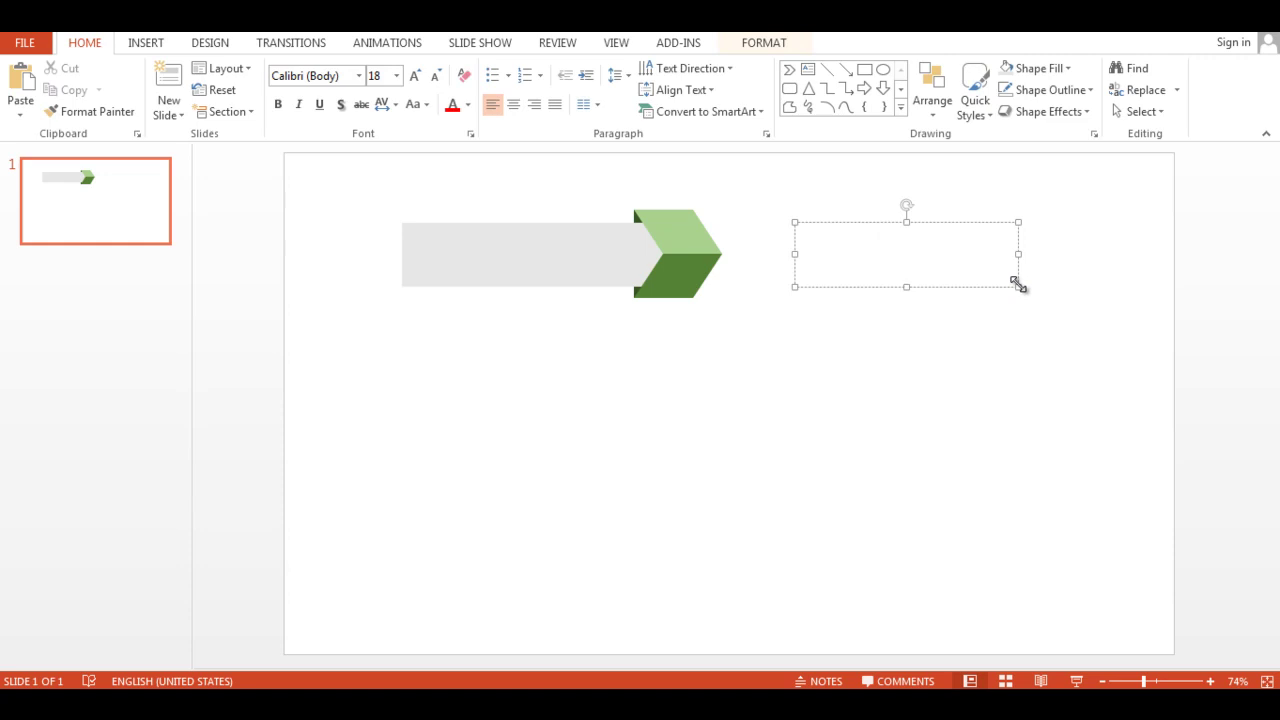
pyautogui.write('This is')
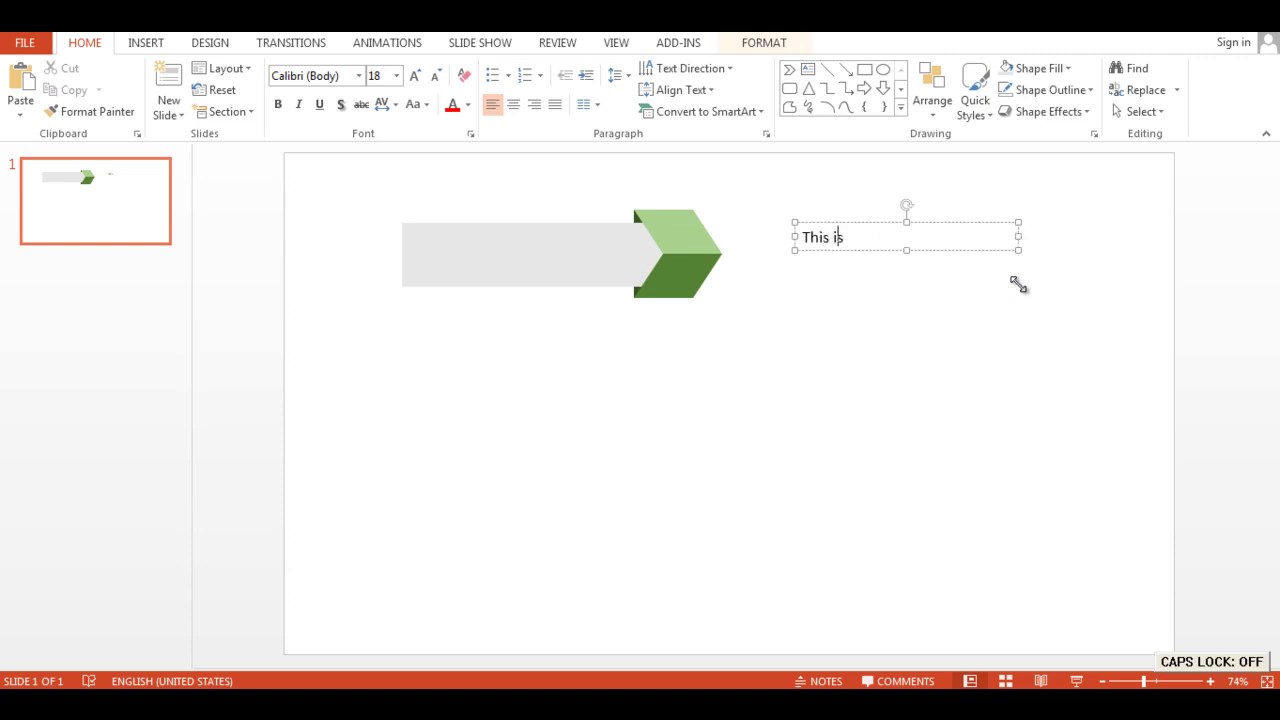
pyautogui.write(' some text in the gra')
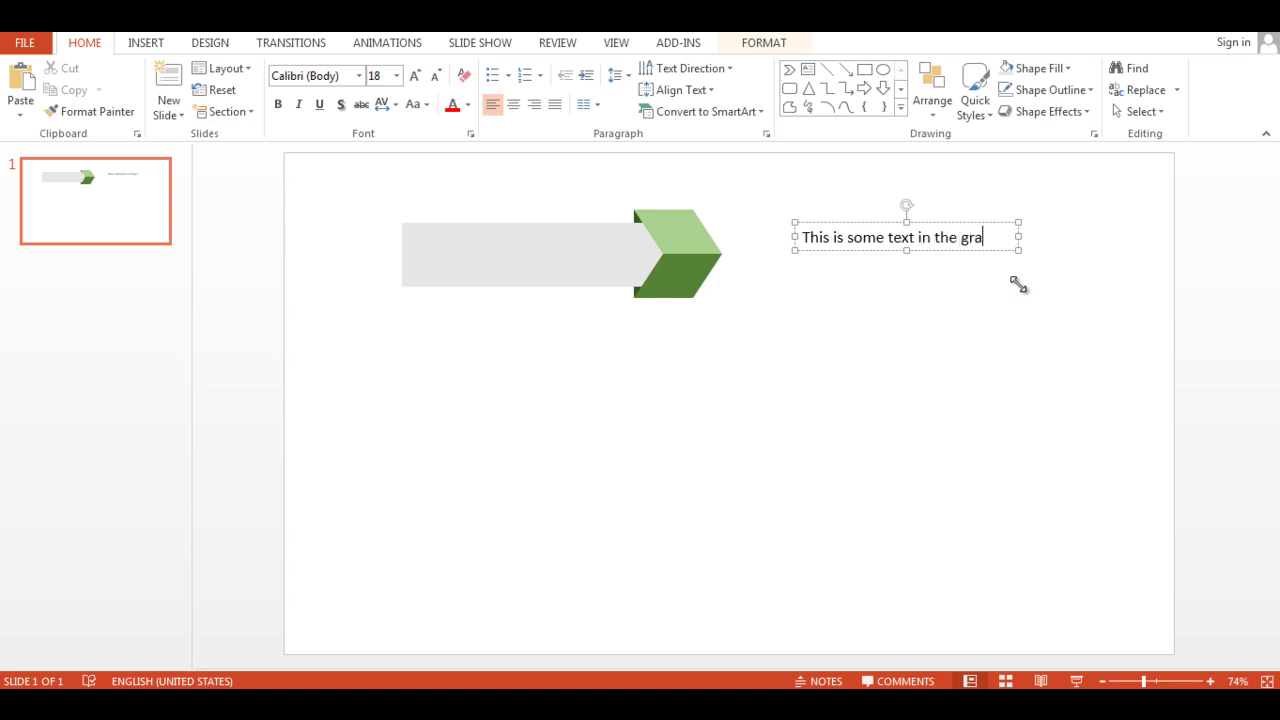
pyautogui.write('phics.')
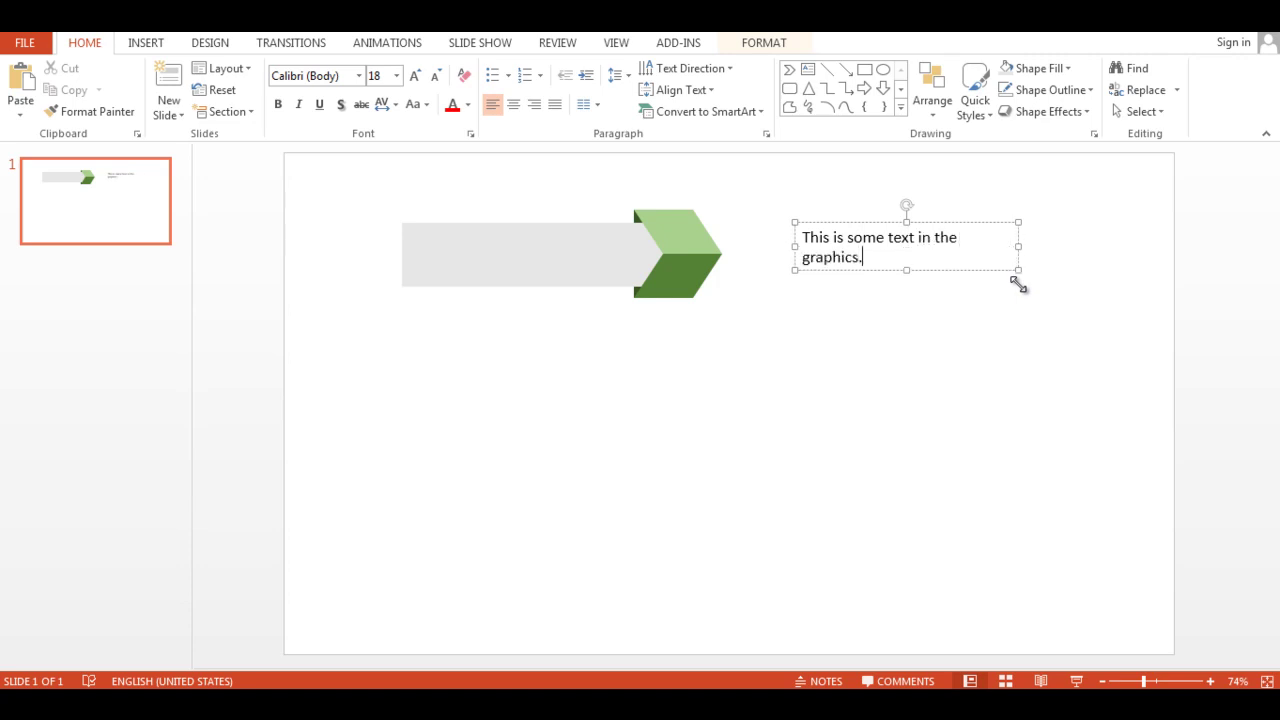
pyautogui.write(' Here ')
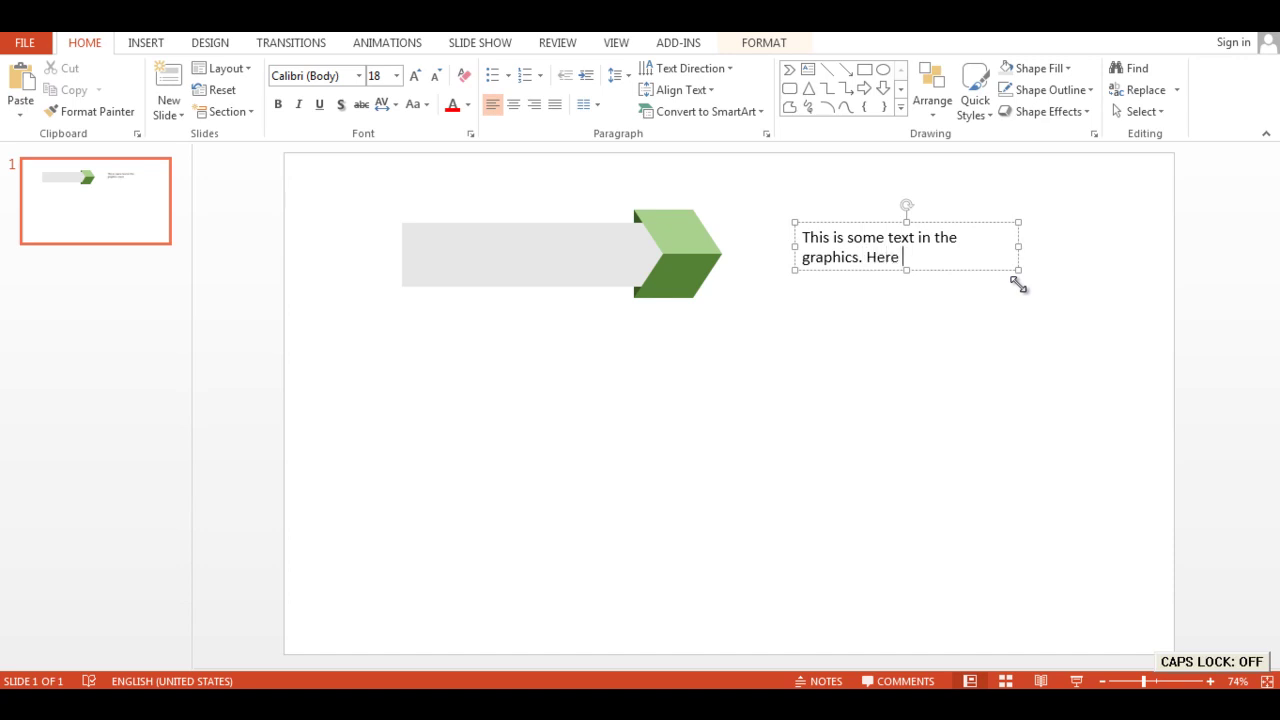
pyautogui.write('you type as per')
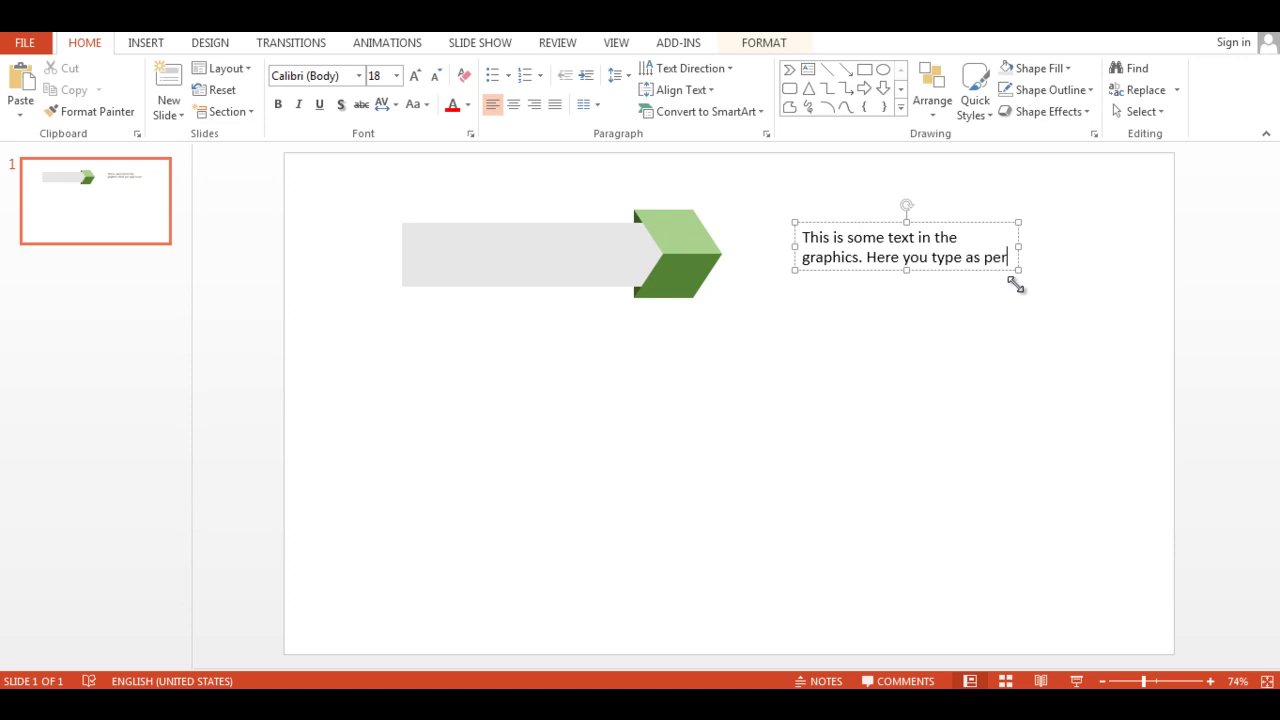
pyautogui.write(' your')
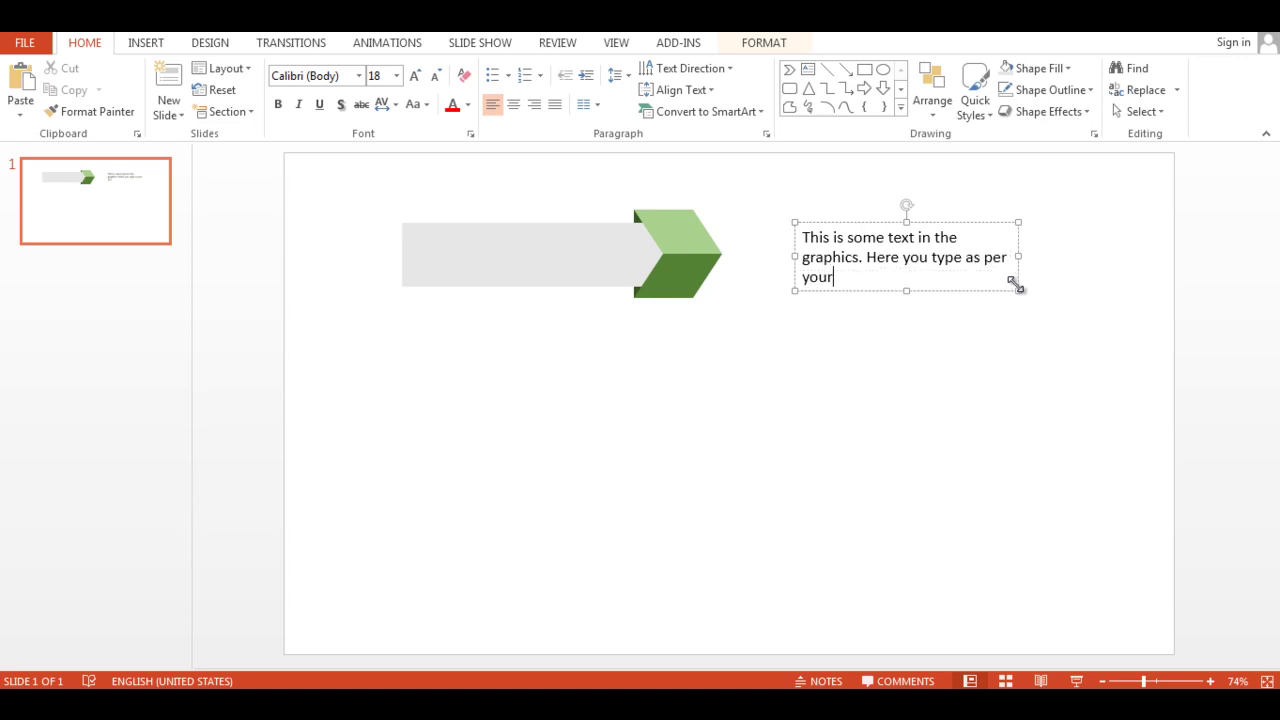
pyautogui.write(' requirement')
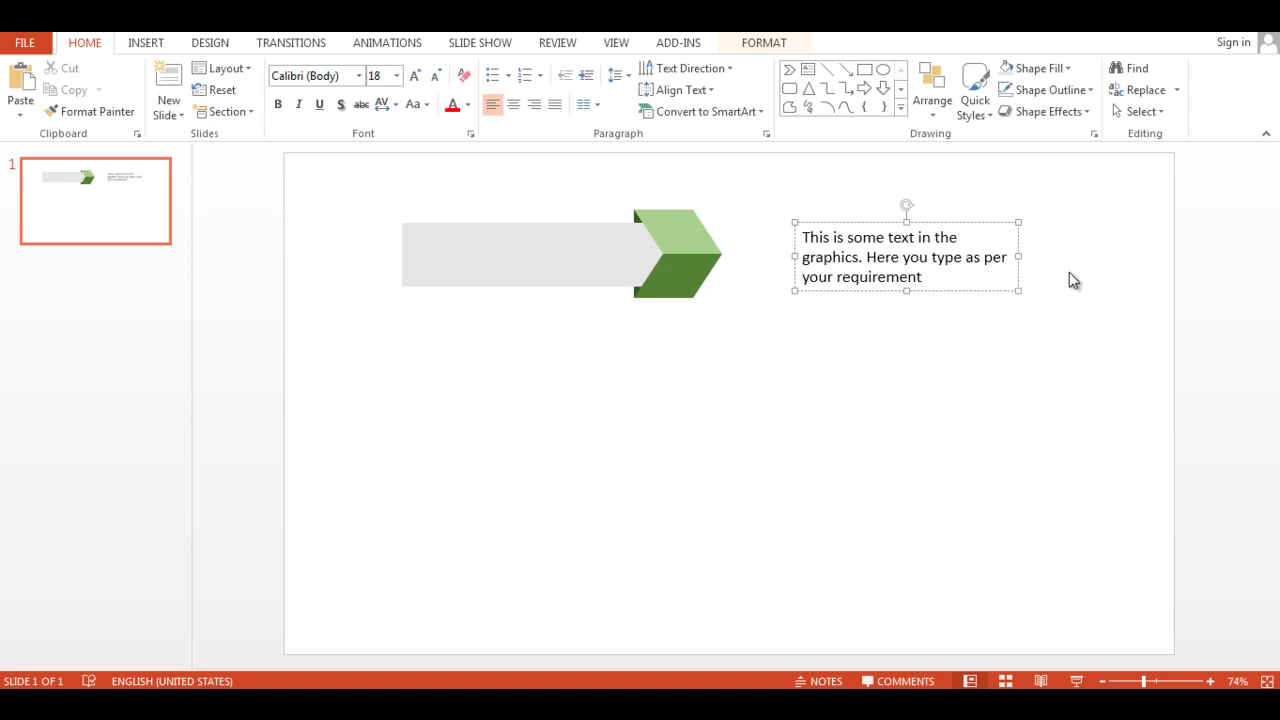
# Move the sample text box onto the grey bar, set it to size 14, and lower it slightly.
pyautogui.moveTo(951, 291); pyautogui.dragTo(597, 288)
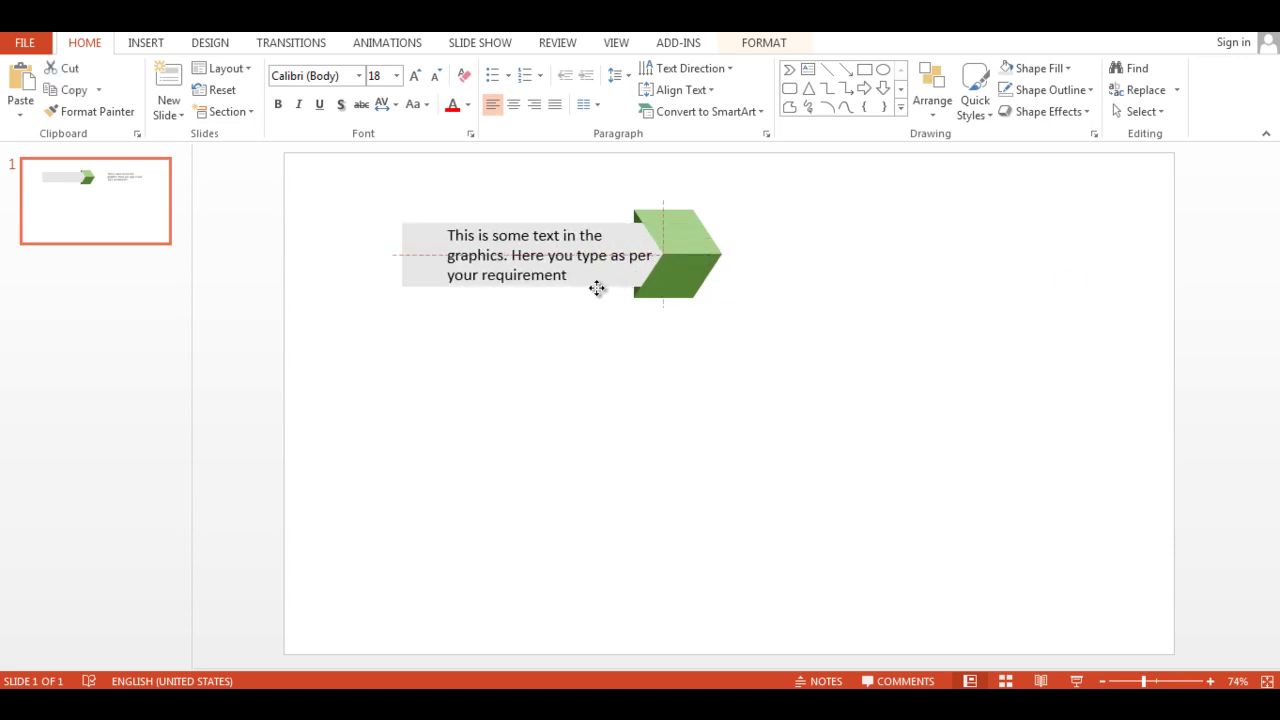
pyautogui.moveTo(595, 288); pyautogui.dragTo(579, 289)
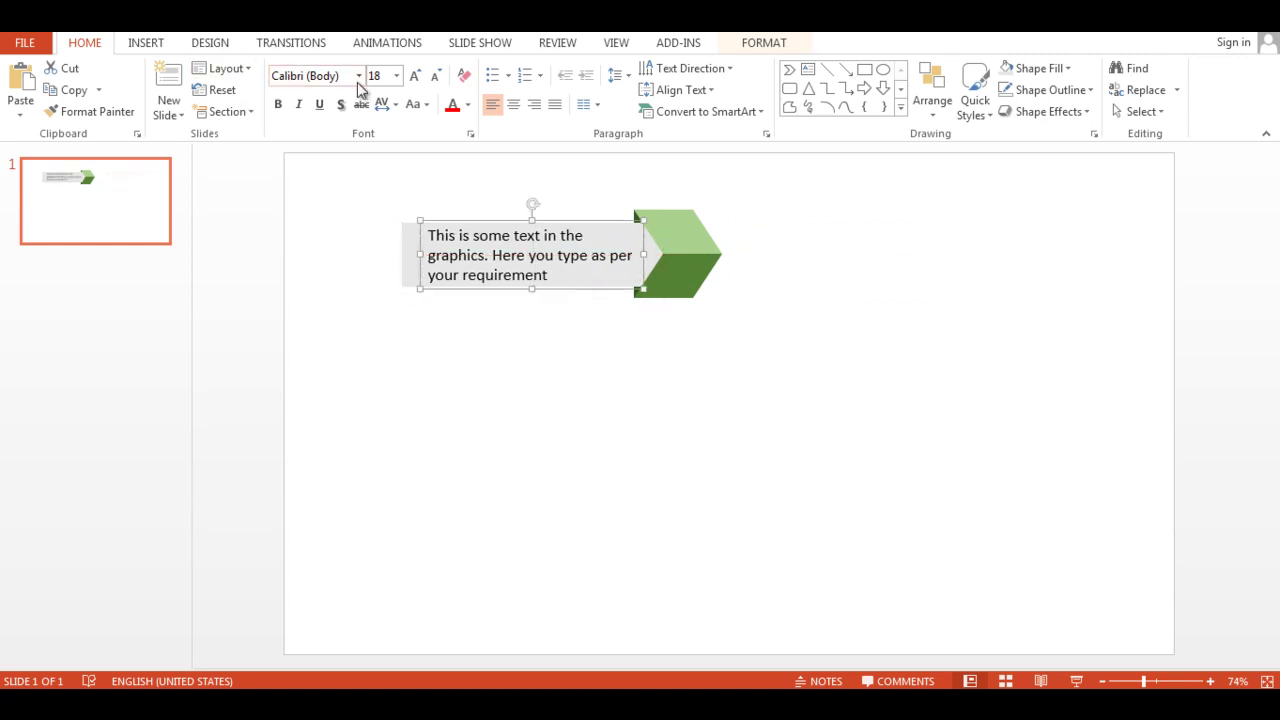
pyautogui.click(396, 77)
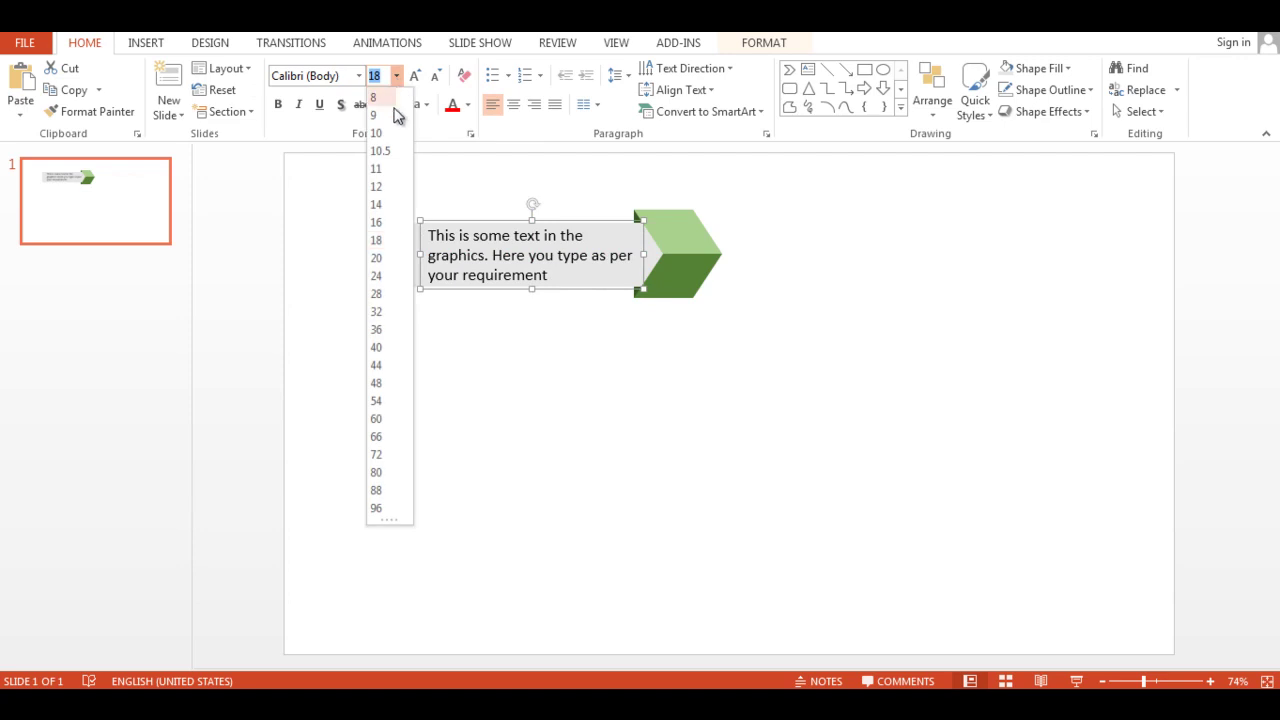
pyautogui.click(381, 207)
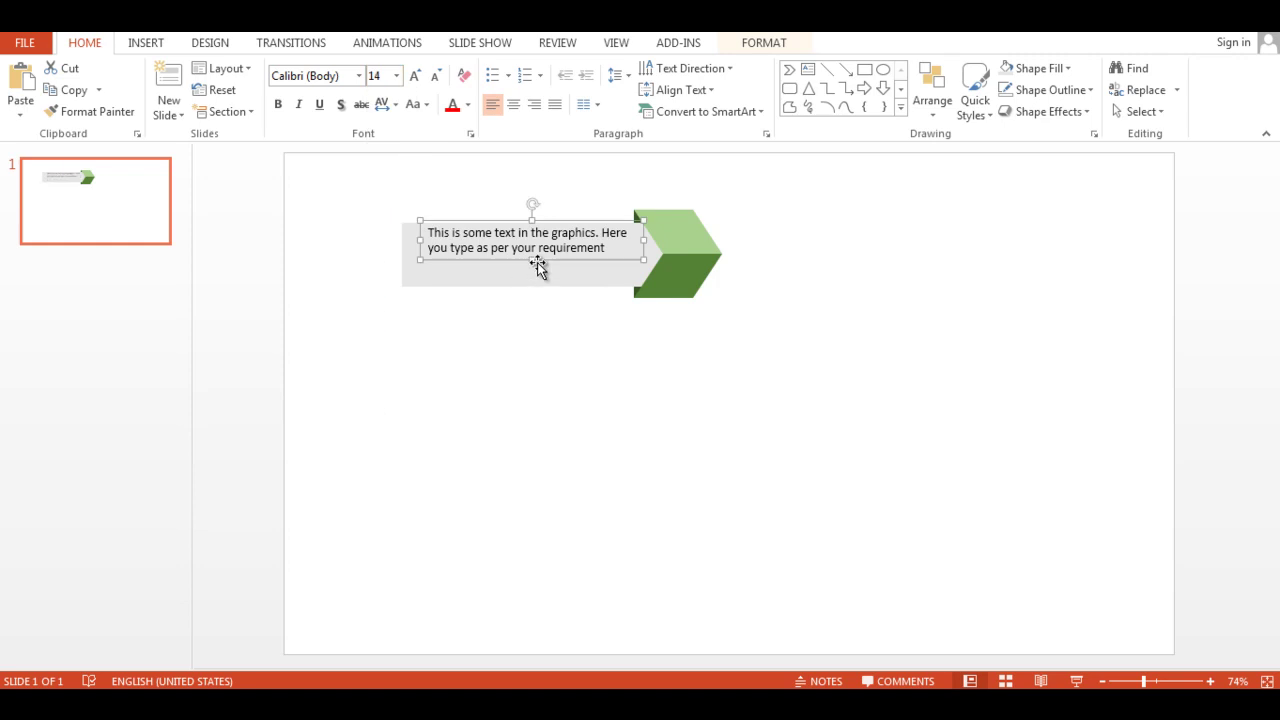
pyautogui.moveTo(538, 263); pyautogui.dragTo(538, 271)
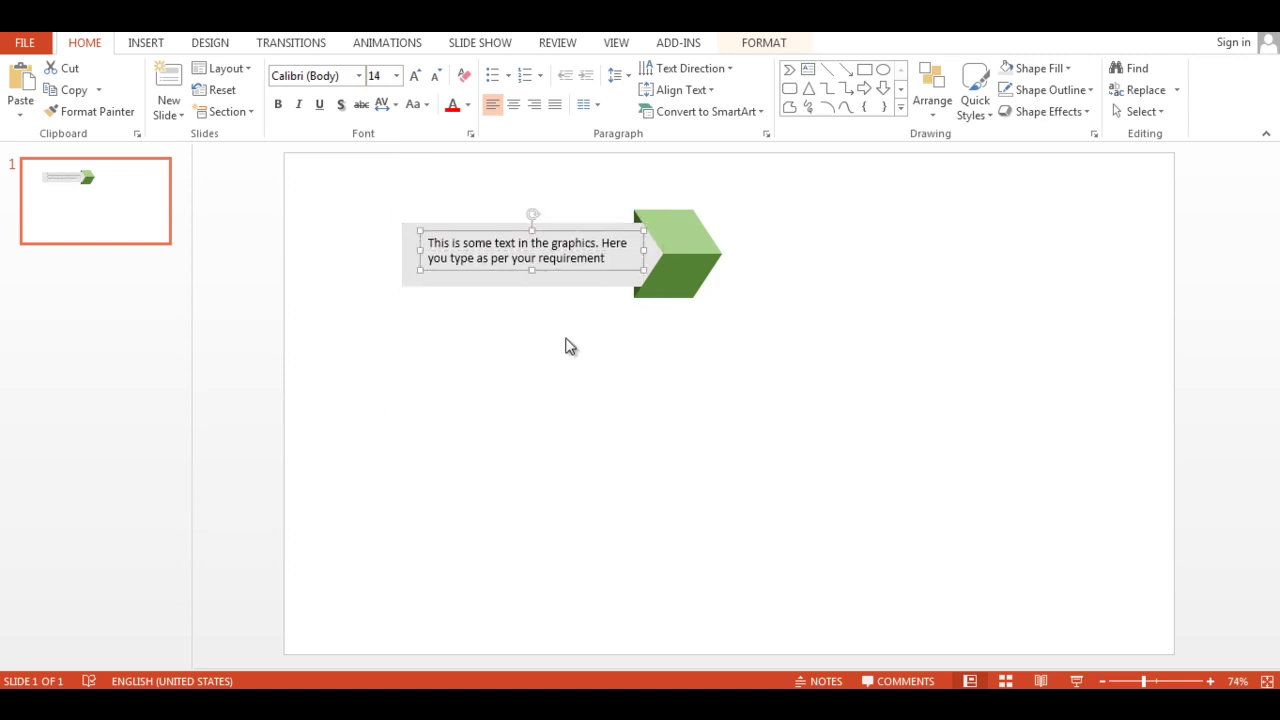
# Colour the whole text box's text dark grey.
pyautogui.click(570, 358)
pyautogui.click(545, 258)
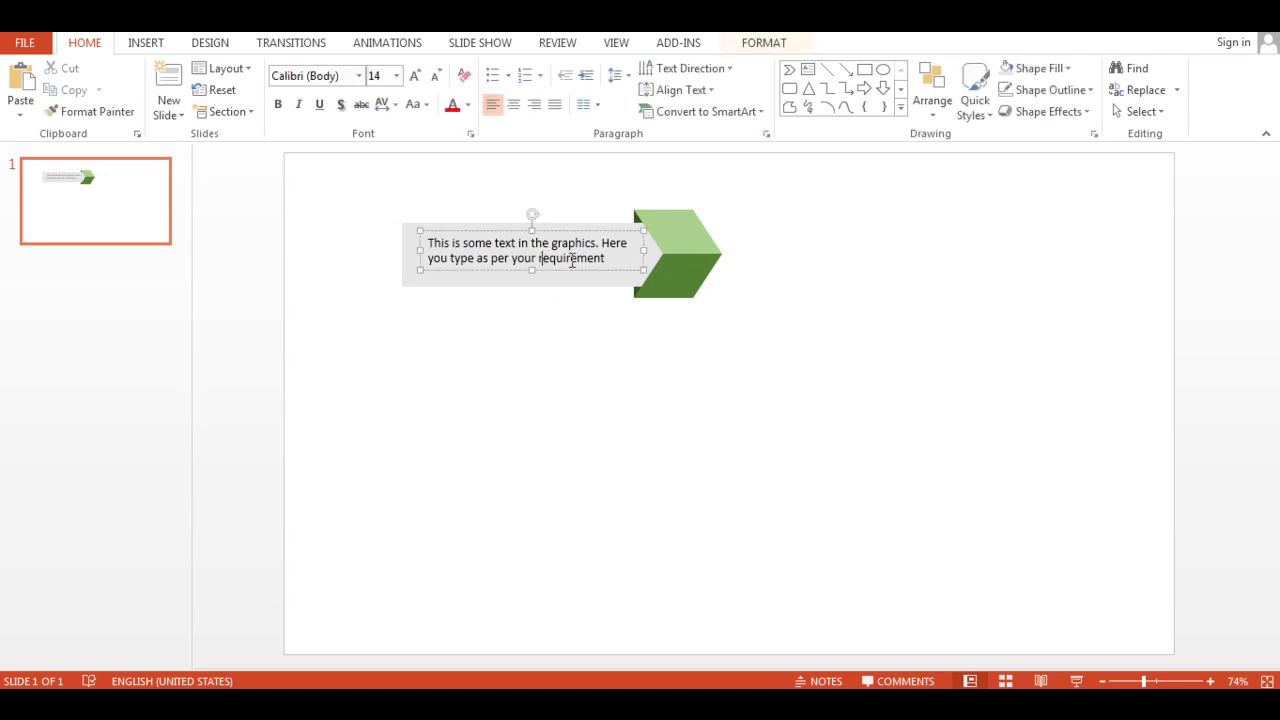
pyautogui.click(638, 270)
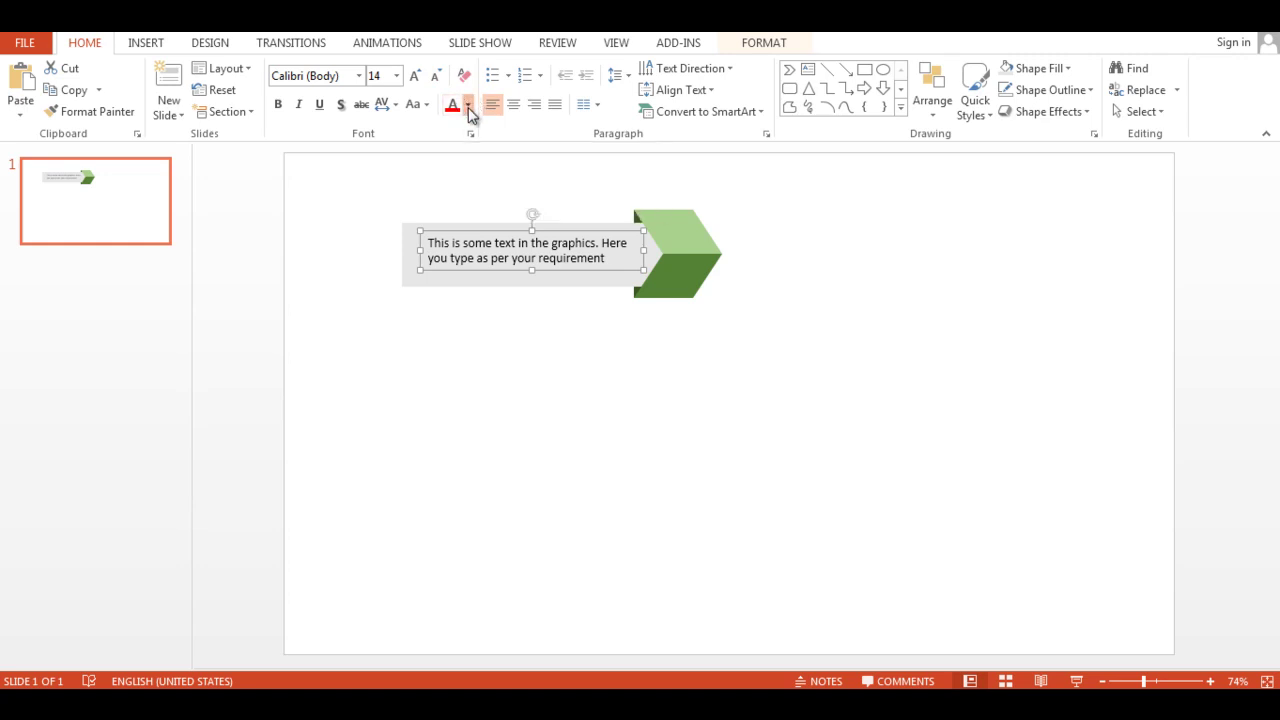
pyautogui.click(468, 106)
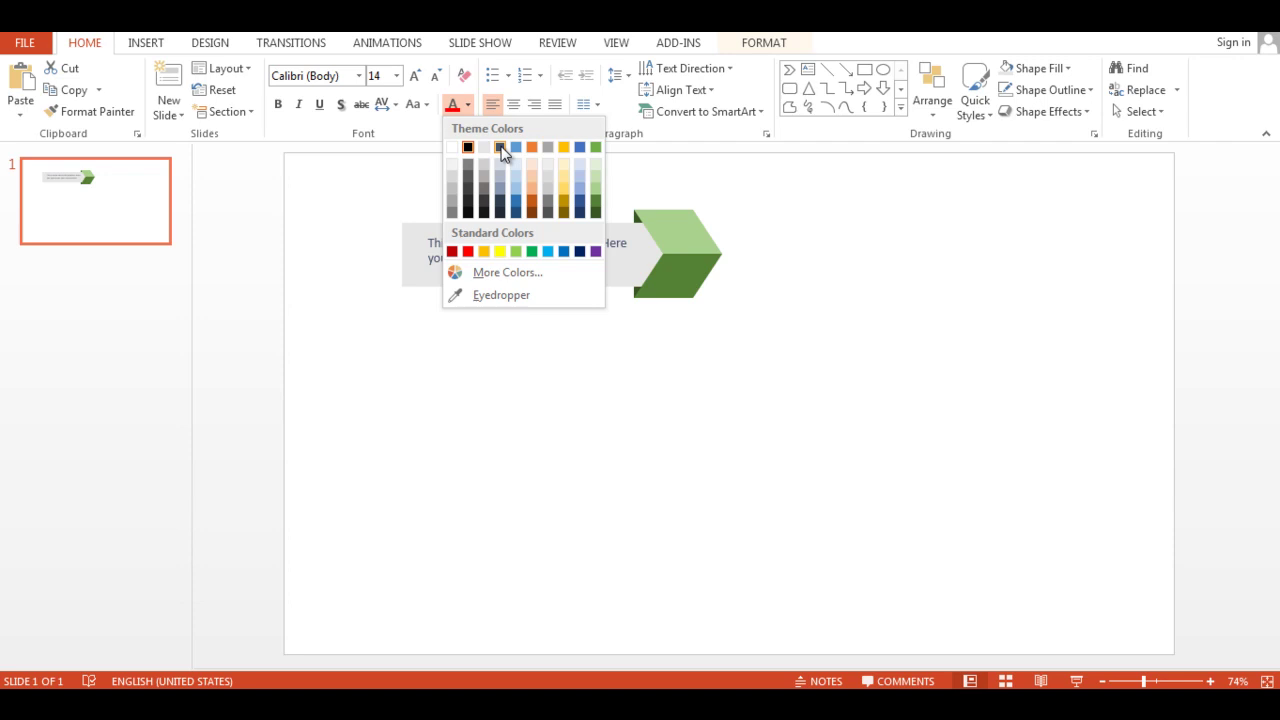
pyautogui.click(501, 147)
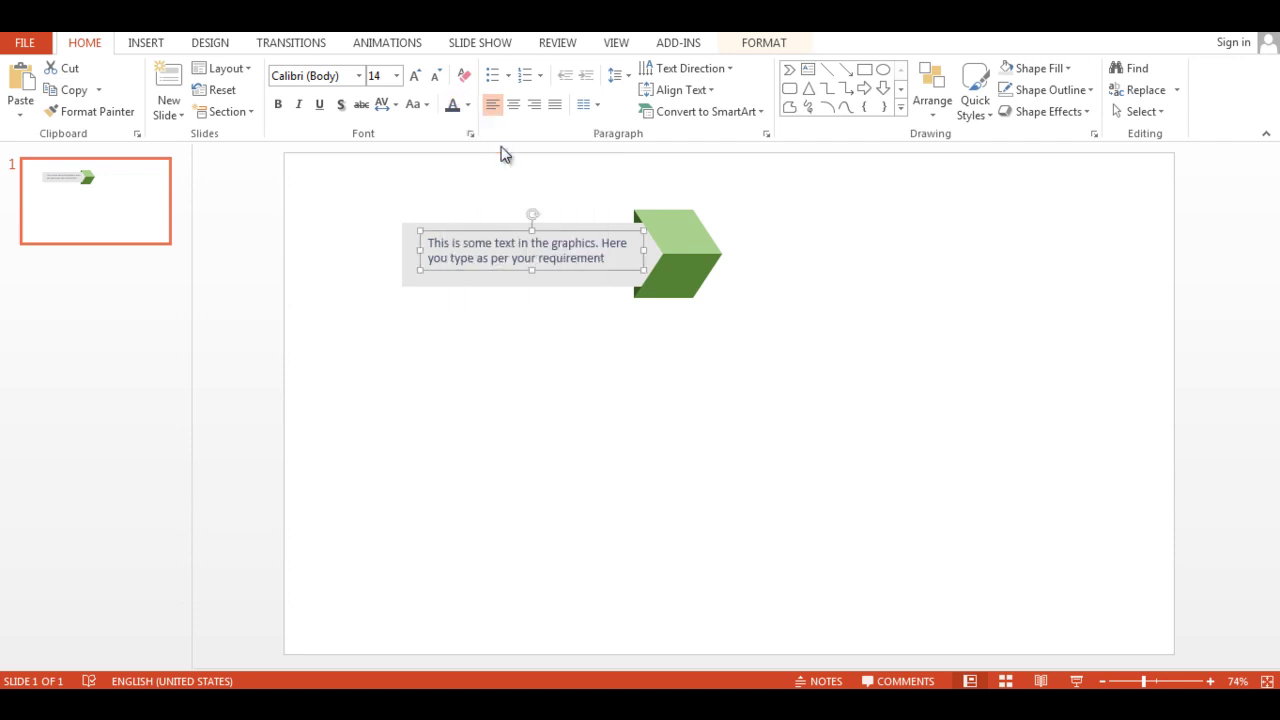
pyautogui.click(549, 312)
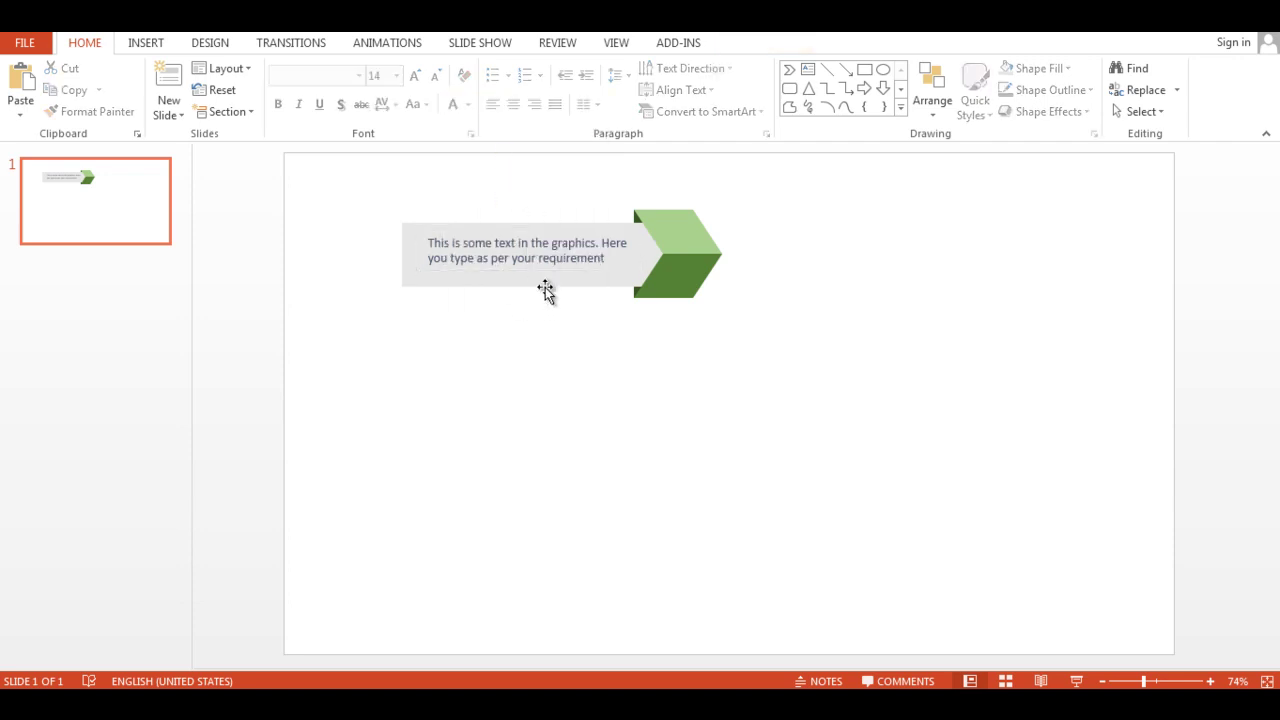
# Bring both green chevron pieces to the front, in front of the grey text bar.
pyautogui.click(545, 285)
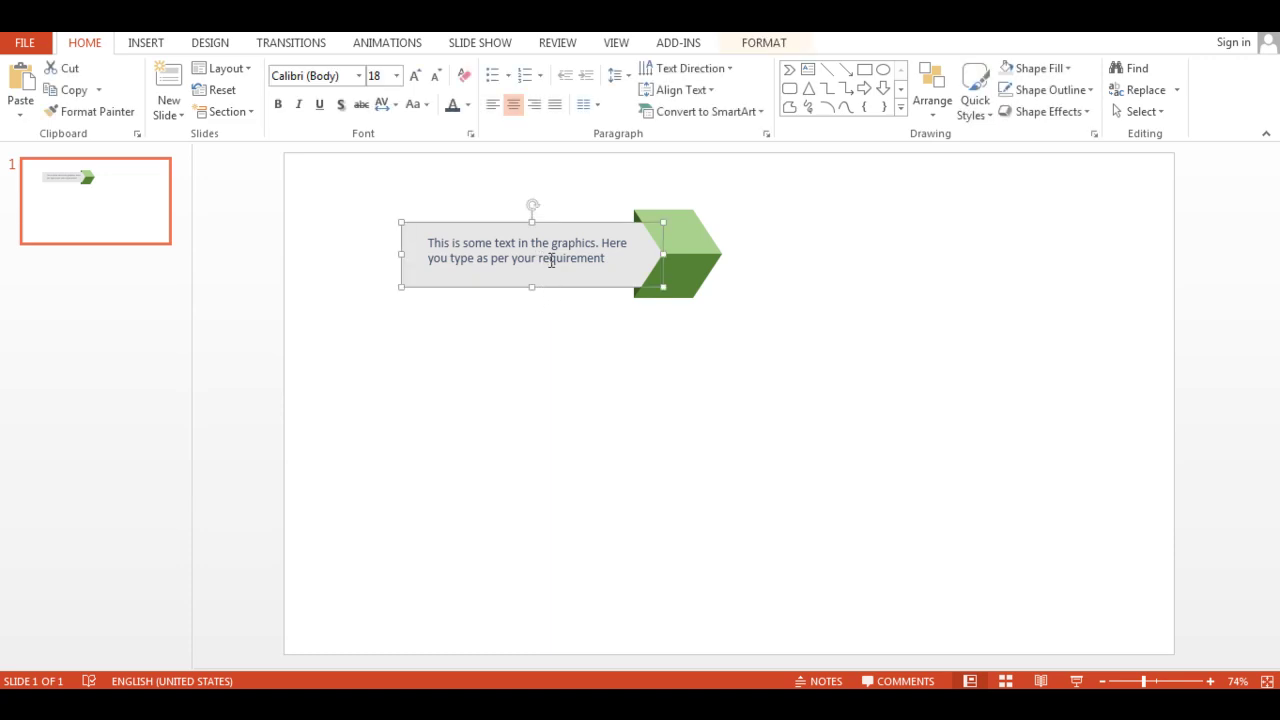
pyautogui.click(563, 340)
pyautogui.click(540, 257)
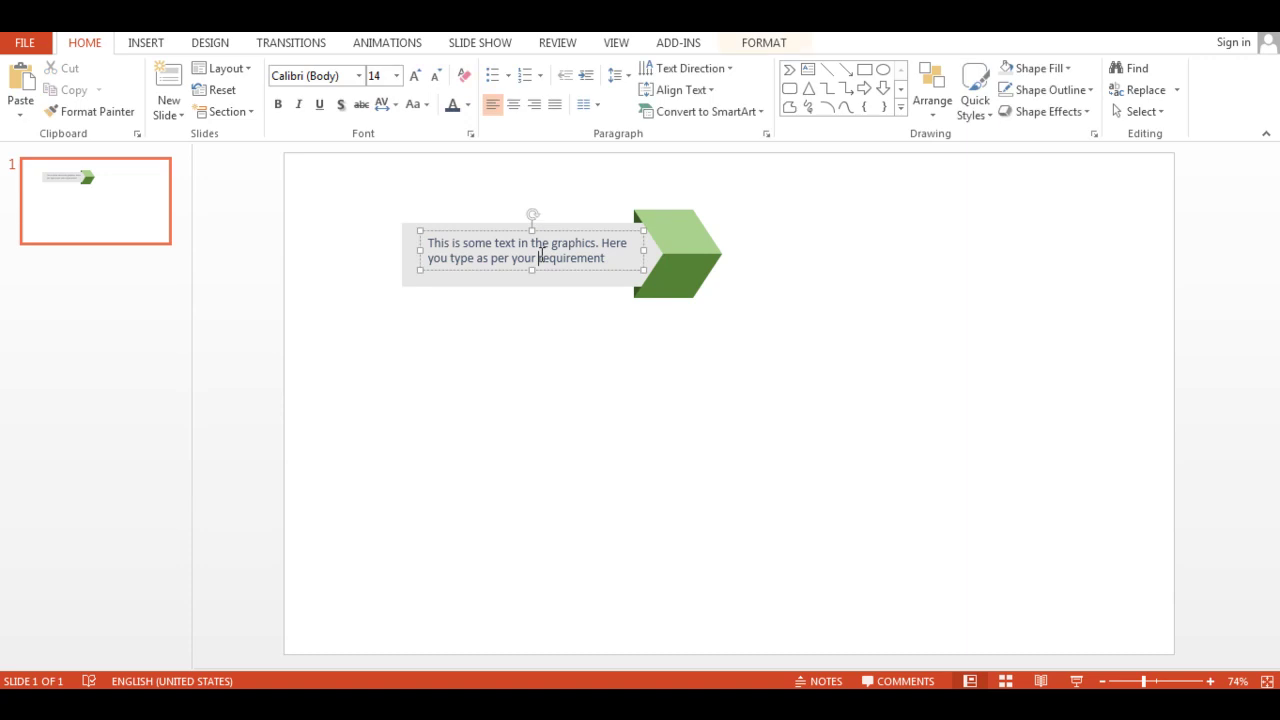
pyautogui.click(550, 270)
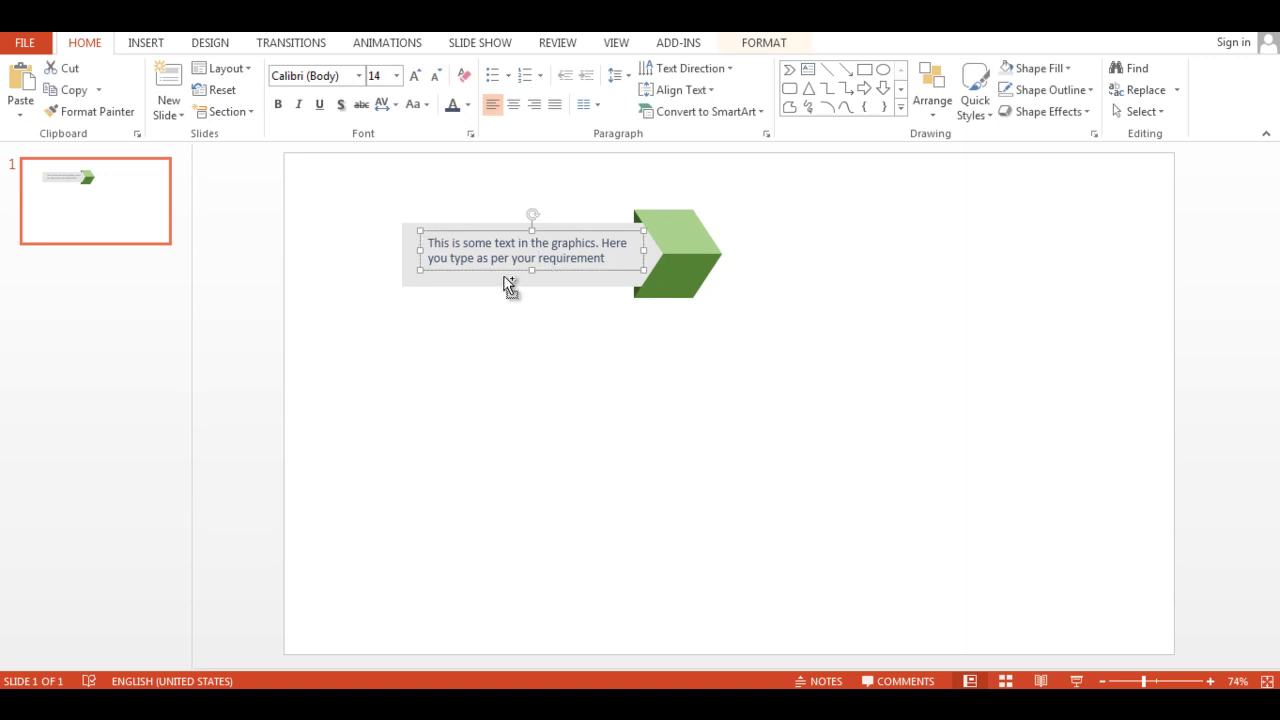
pyautogui.keyDown('shift'); pyautogui.click(505, 284); pyautogui.keyUp('shift')
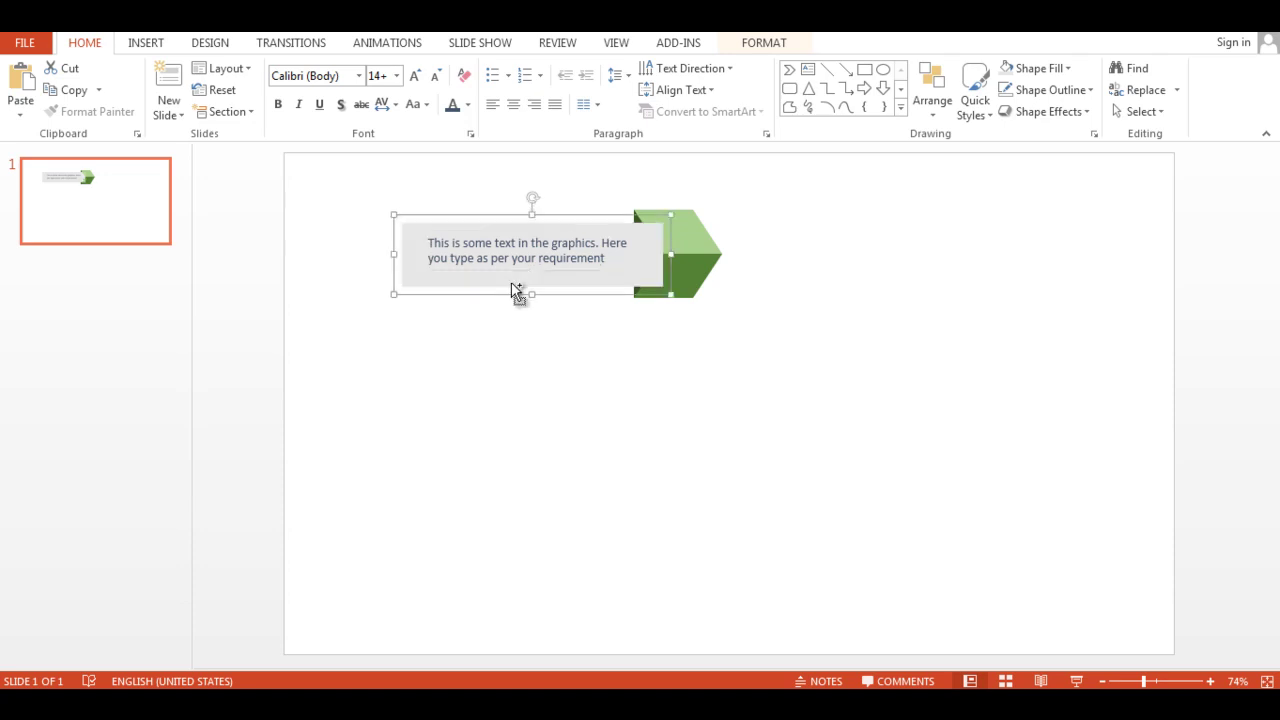
pyautogui.click(517, 333)
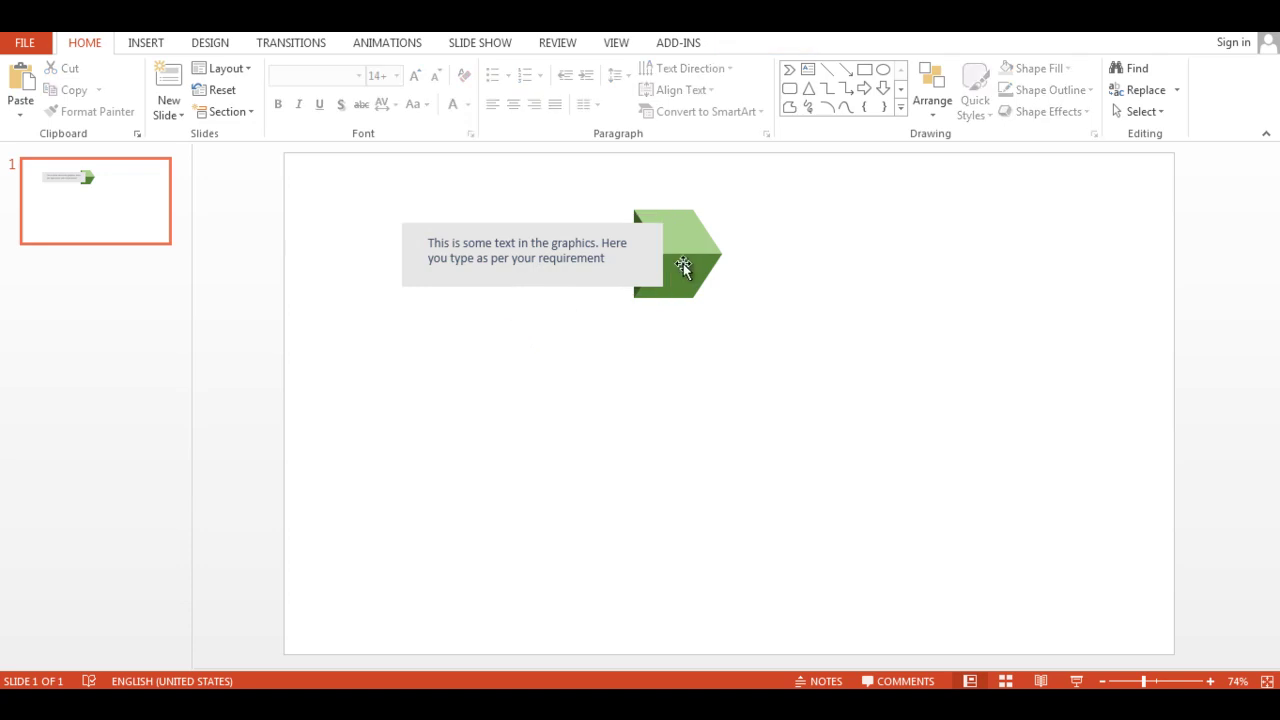
pyautogui.click(686, 268)
pyautogui.keyDown('shift'); pyautogui.click(688, 236); pyautogui.keyUp('shift')
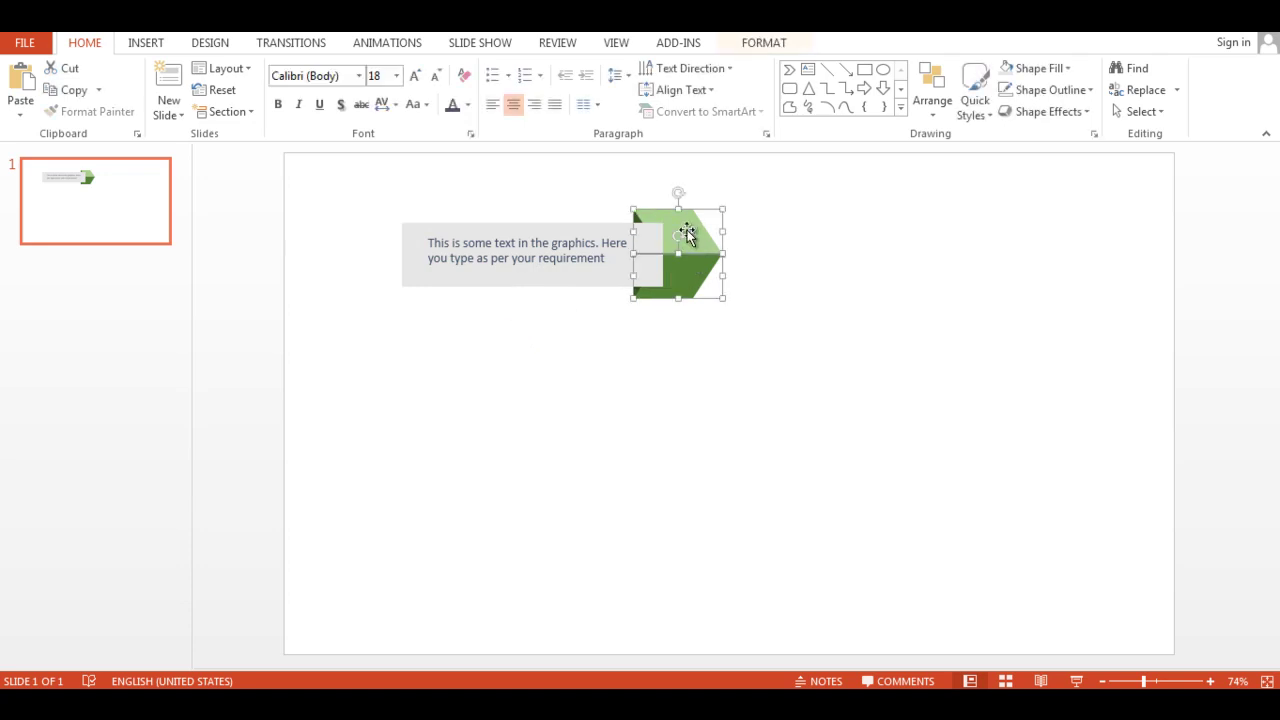
pyautogui.rightClick(687, 233)
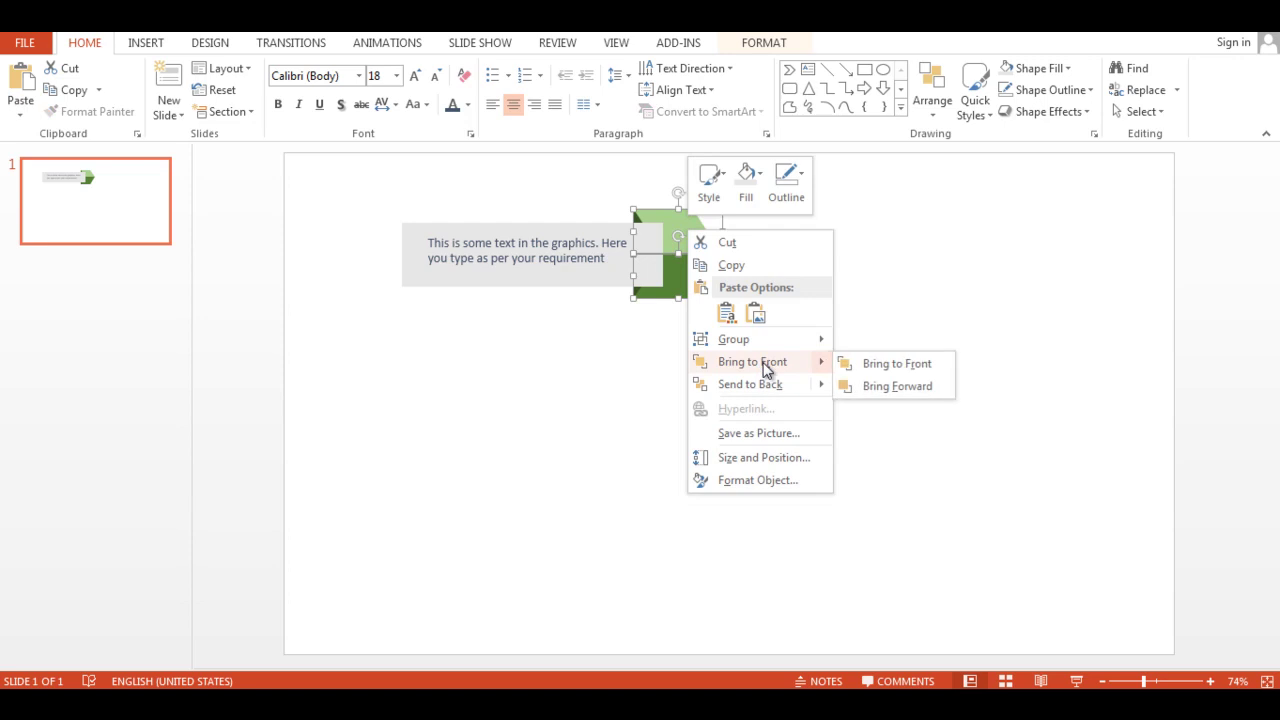
pyautogui.click(764, 367)
pyautogui.click(866, 298)
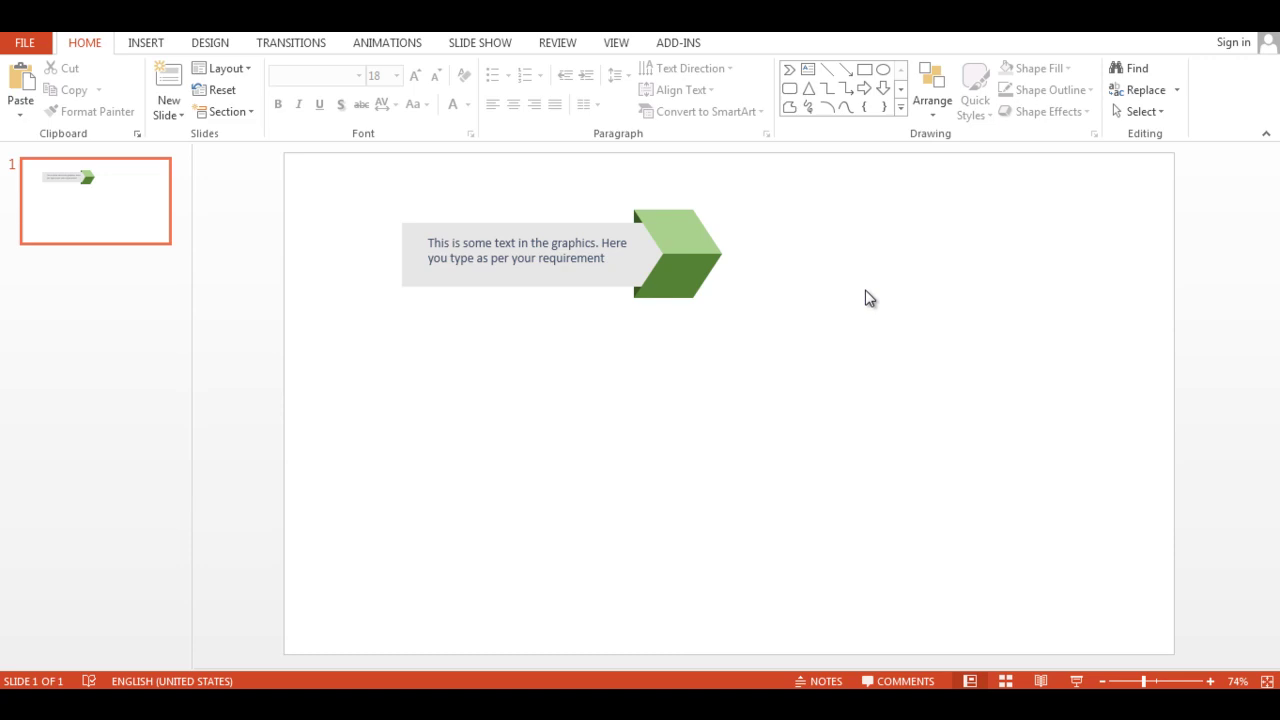
# Shift the grey text bar group slightly upward.
pyautogui.click(611, 236)
pyautogui.click(655, 255)
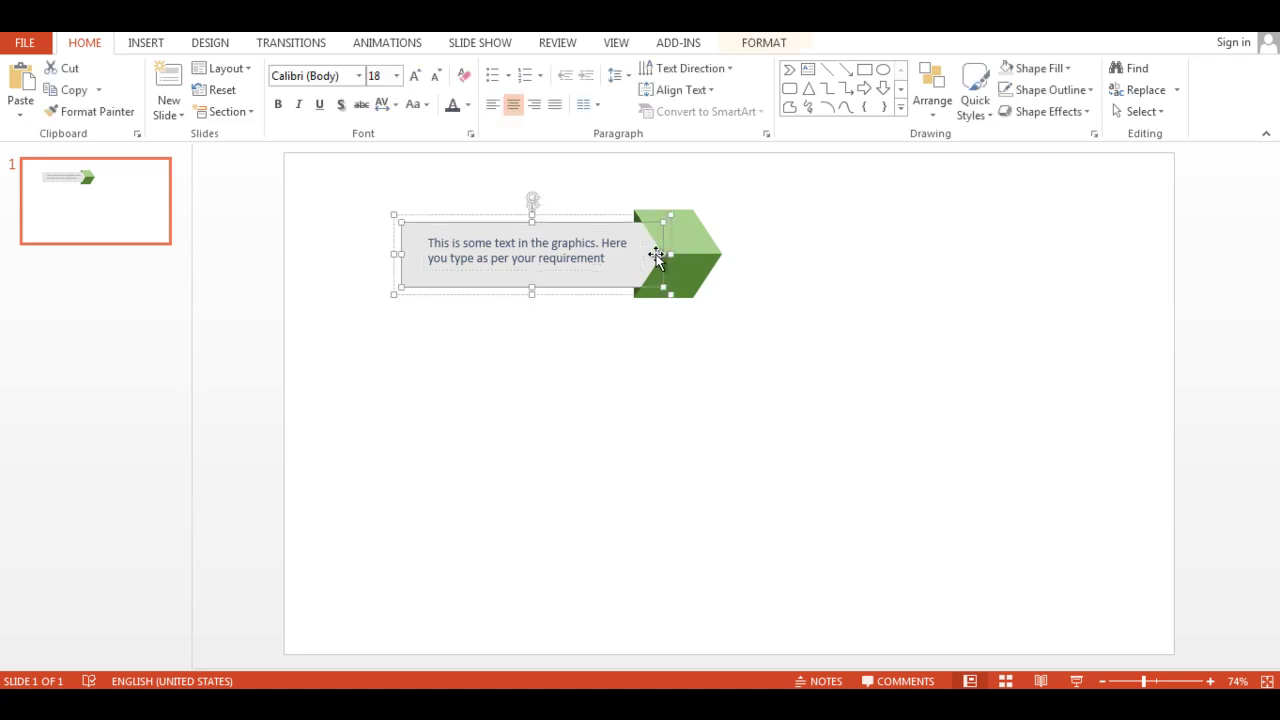
pyautogui.click(527, 336)
pyautogui.click(482, 284)
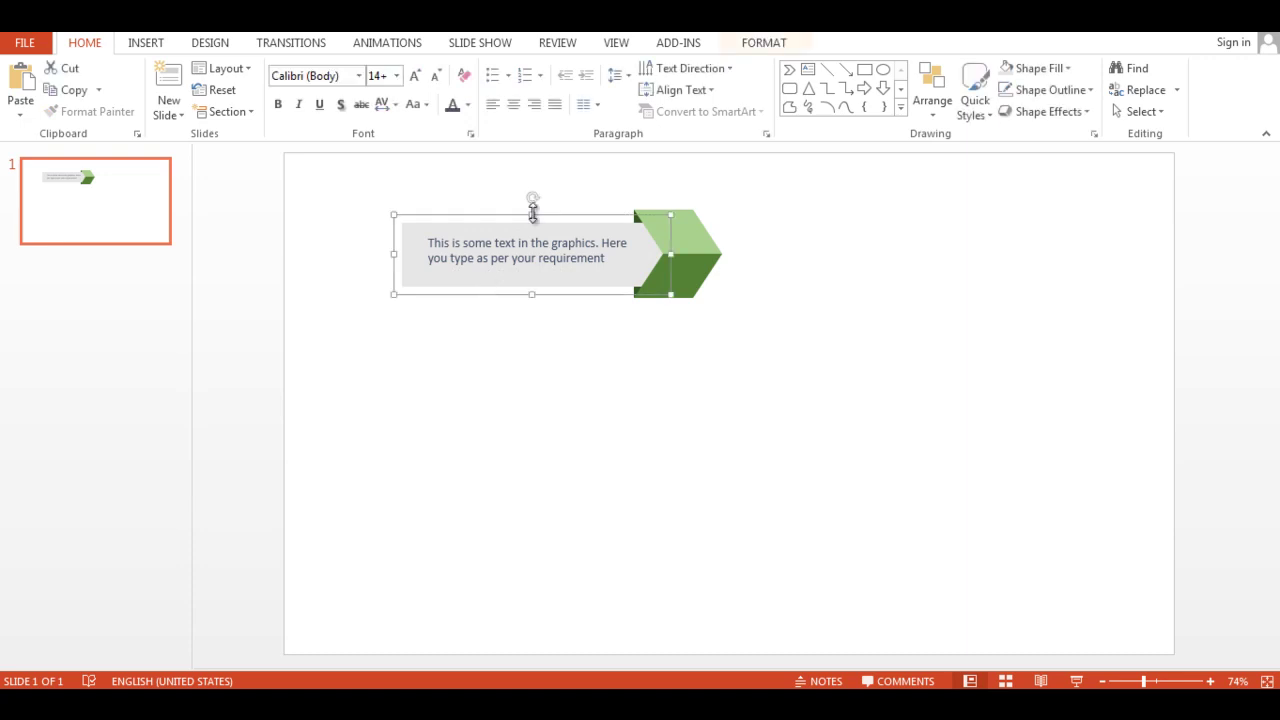
pyautogui.moveTo(532, 213); pyautogui.dragTo(533, 213)
pyautogui.click(805, 266)
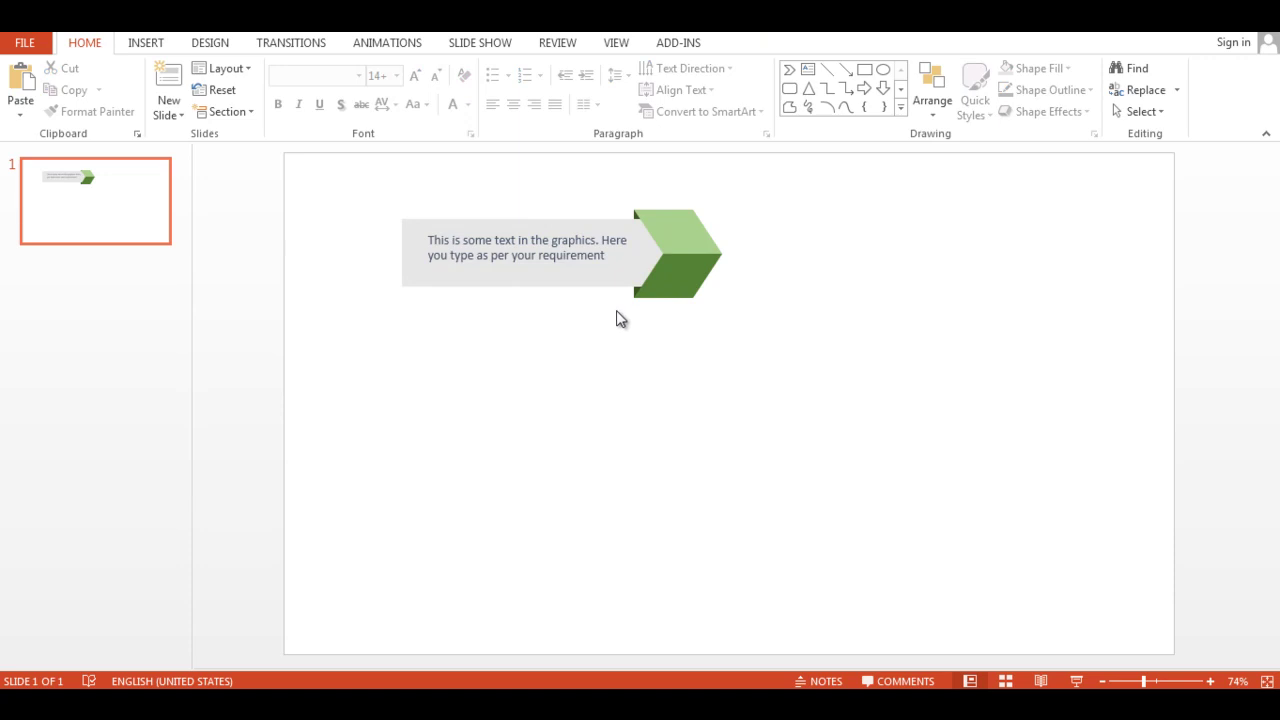
pyautogui.click(684, 243)
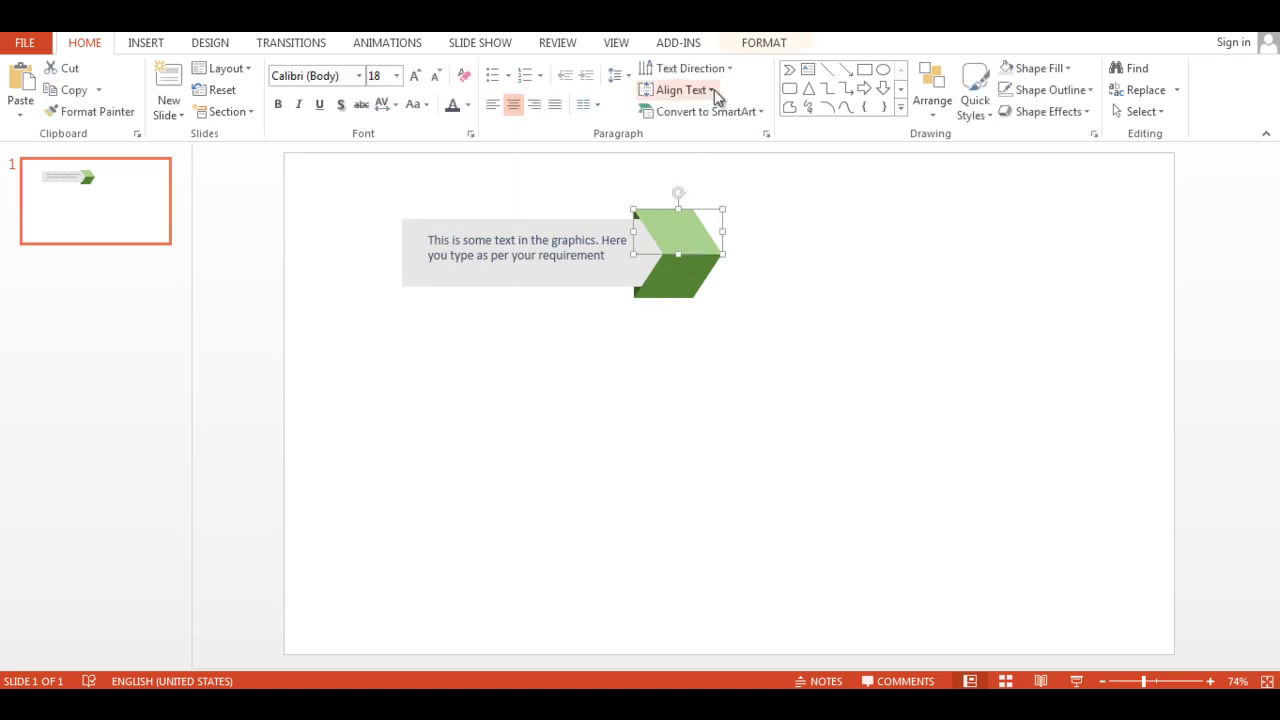
# Apply a Wipe entrance to the upper and lower green chevron halves and preview it.
pyautogui.click(422, 47)
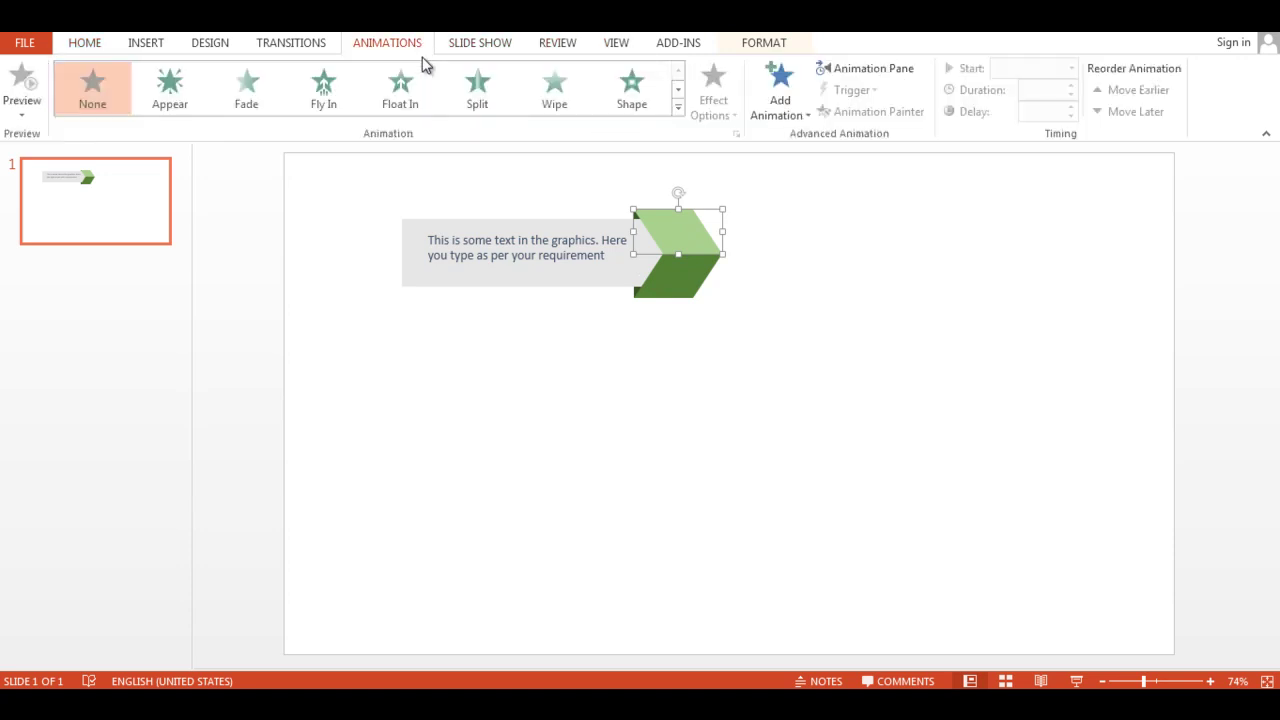
pyautogui.click(559, 91)
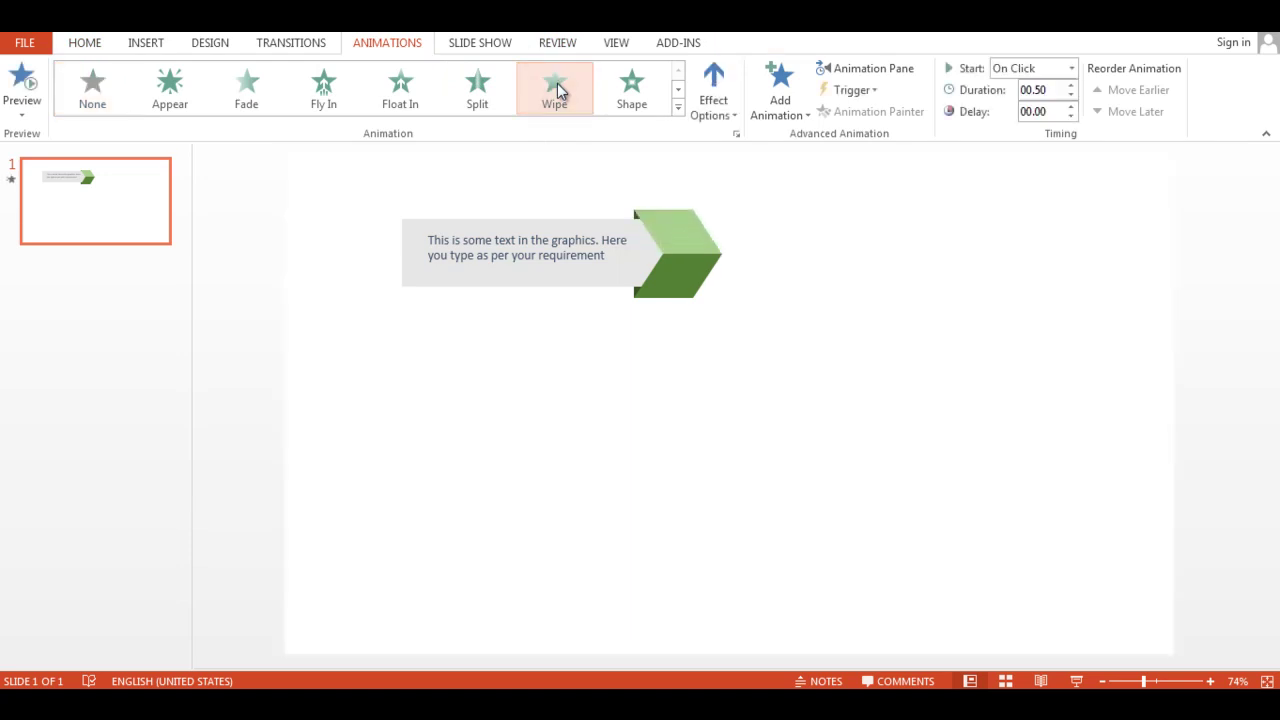
pyautogui.click(678, 280)
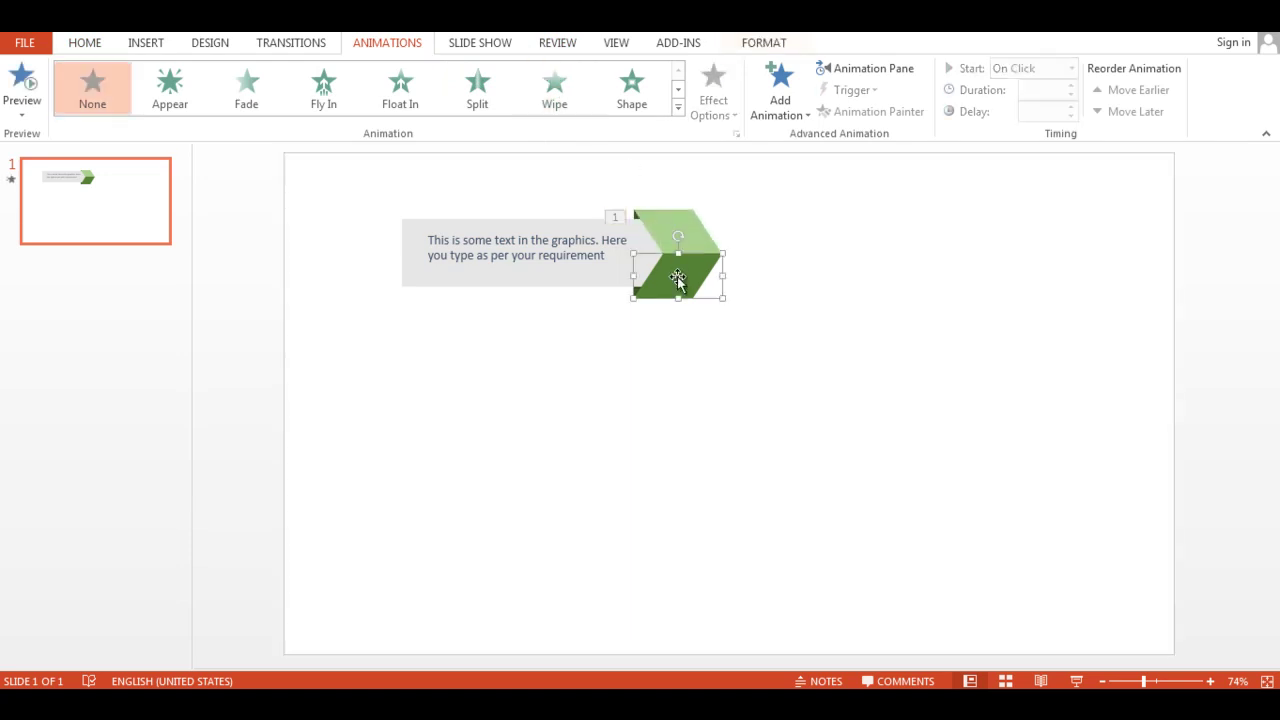
pyautogui.click(555, 90)
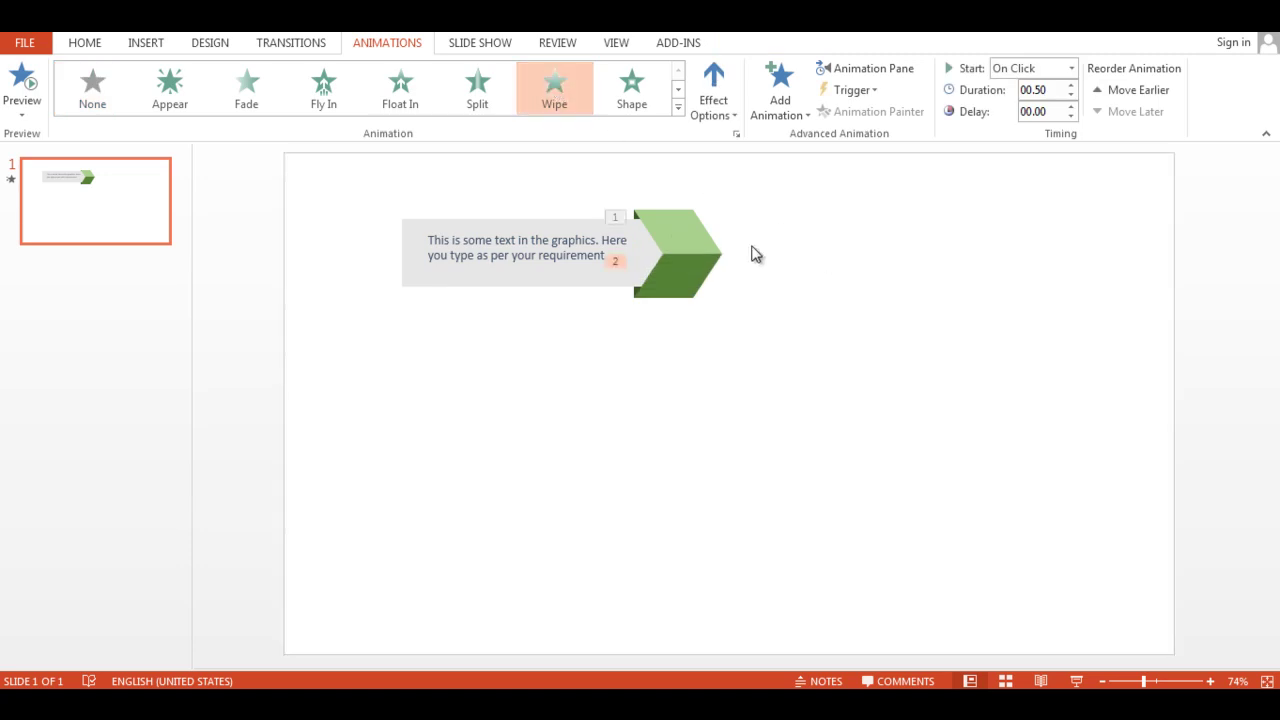
pyautogui.click(677, 232)
pyautogui.click(677, 275)
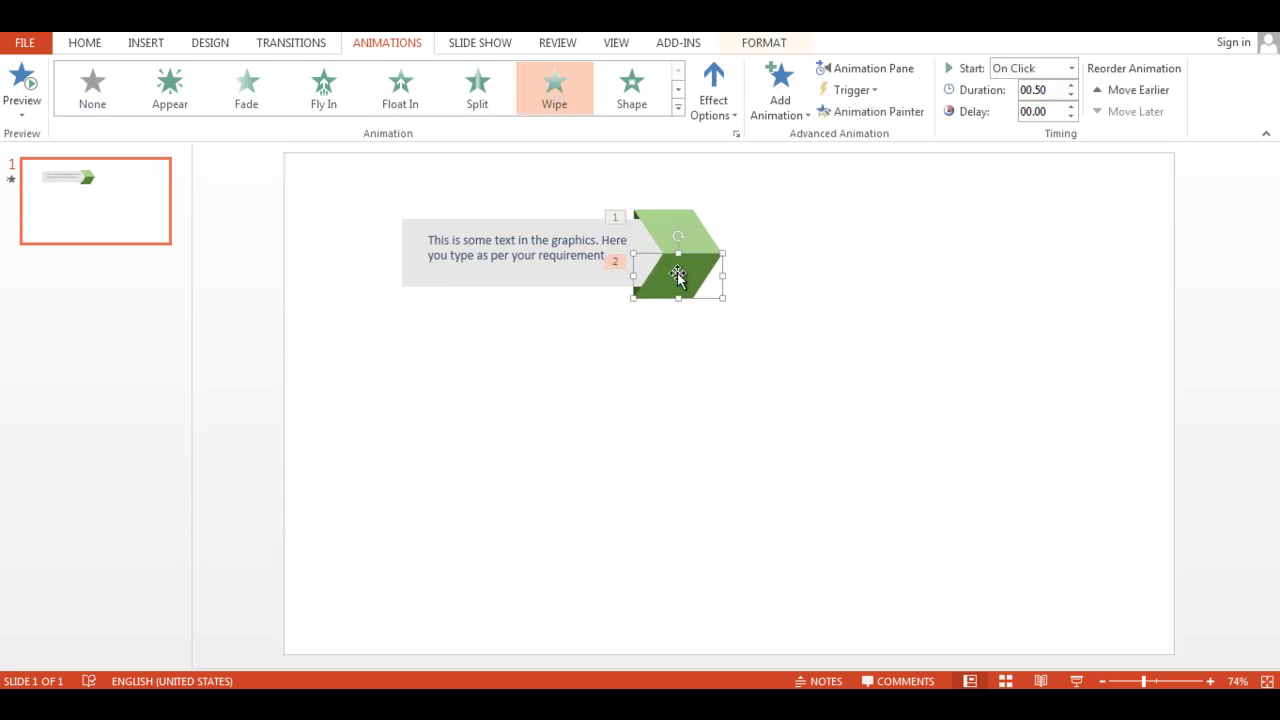
pyautogui.click(794, 218)
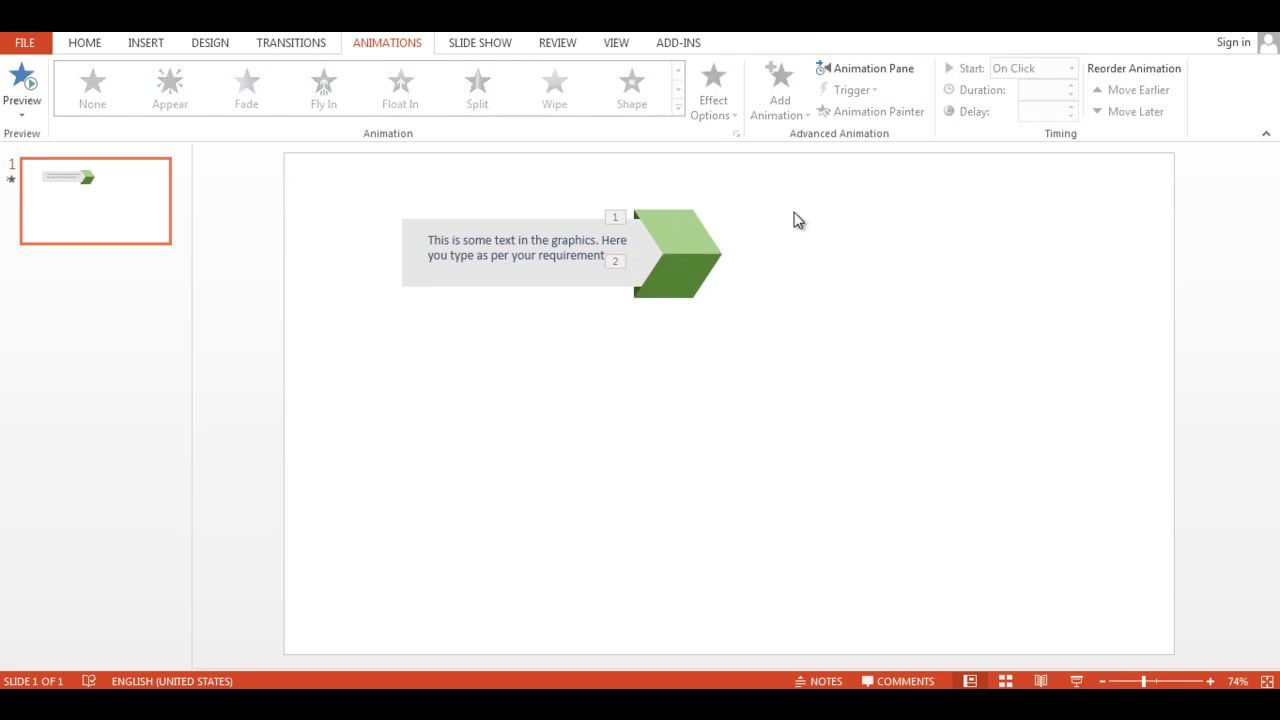
pyautogui.click(30, 84)
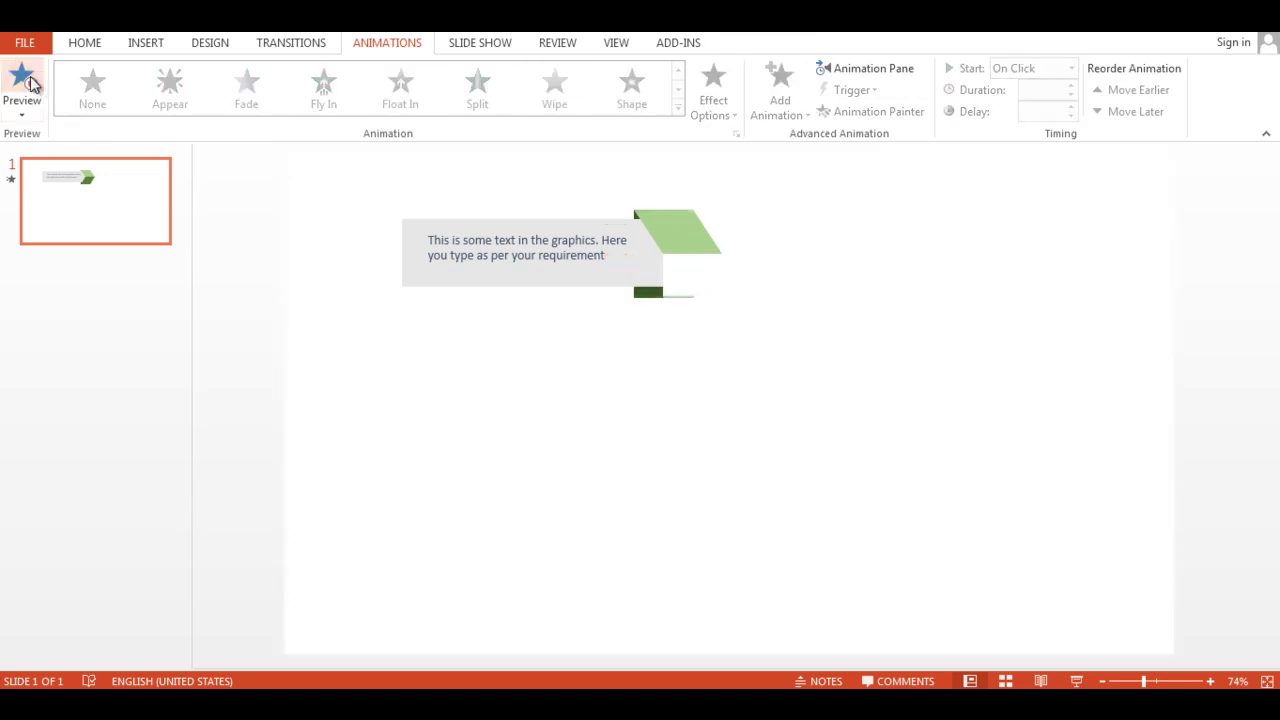
pyautogui.click(31, 84)
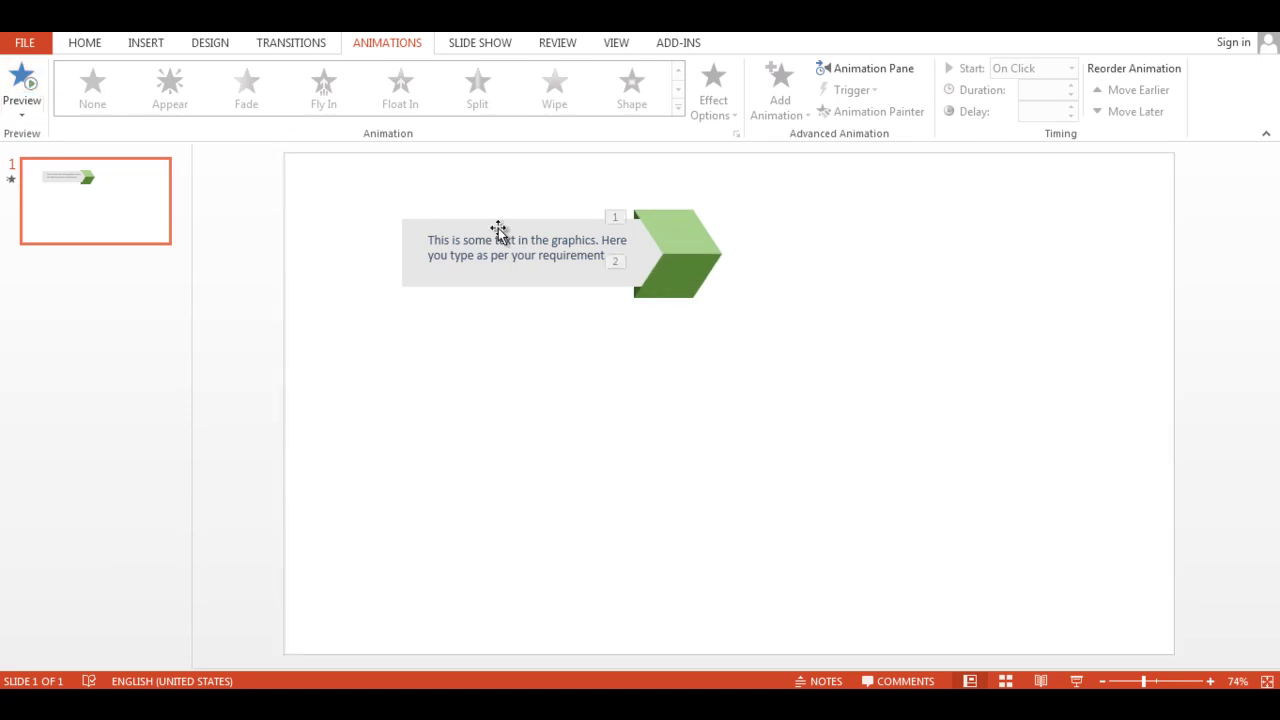
# Give the thin chevron edge strip a Split entrance, then change it to Fade.
pyautogui.click(637, 291)
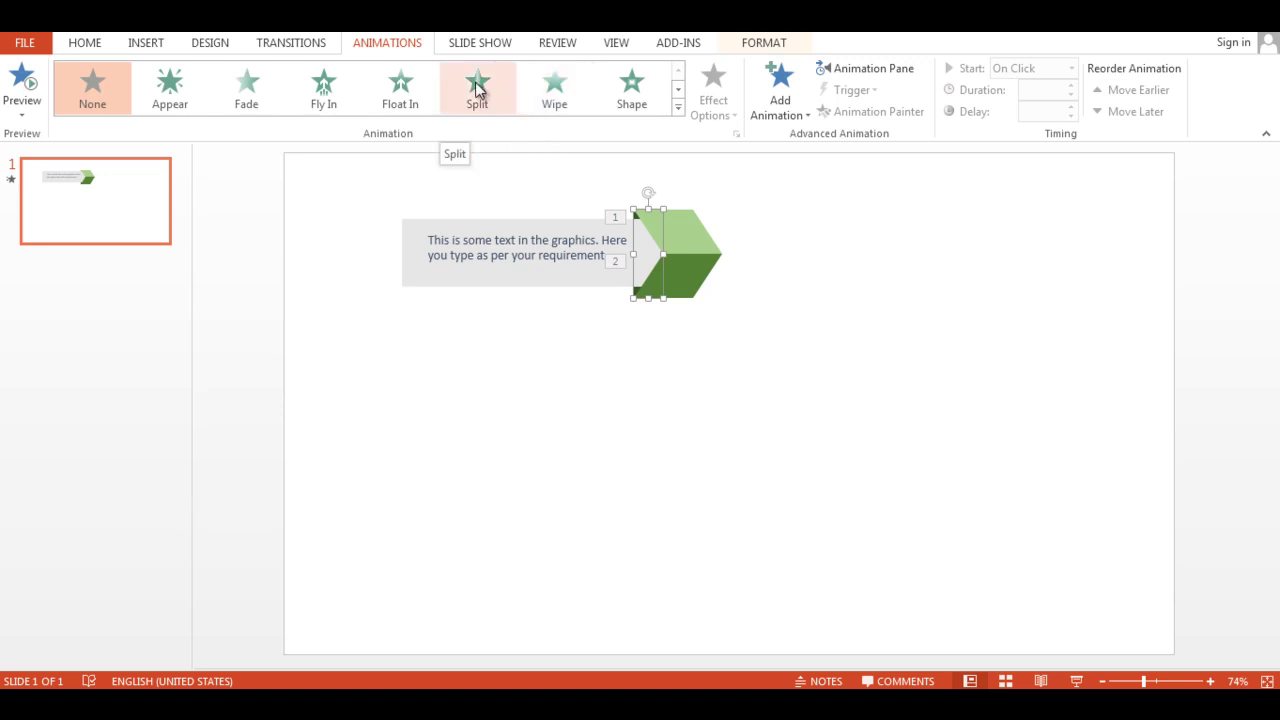
pyautogui.click(477, 90)
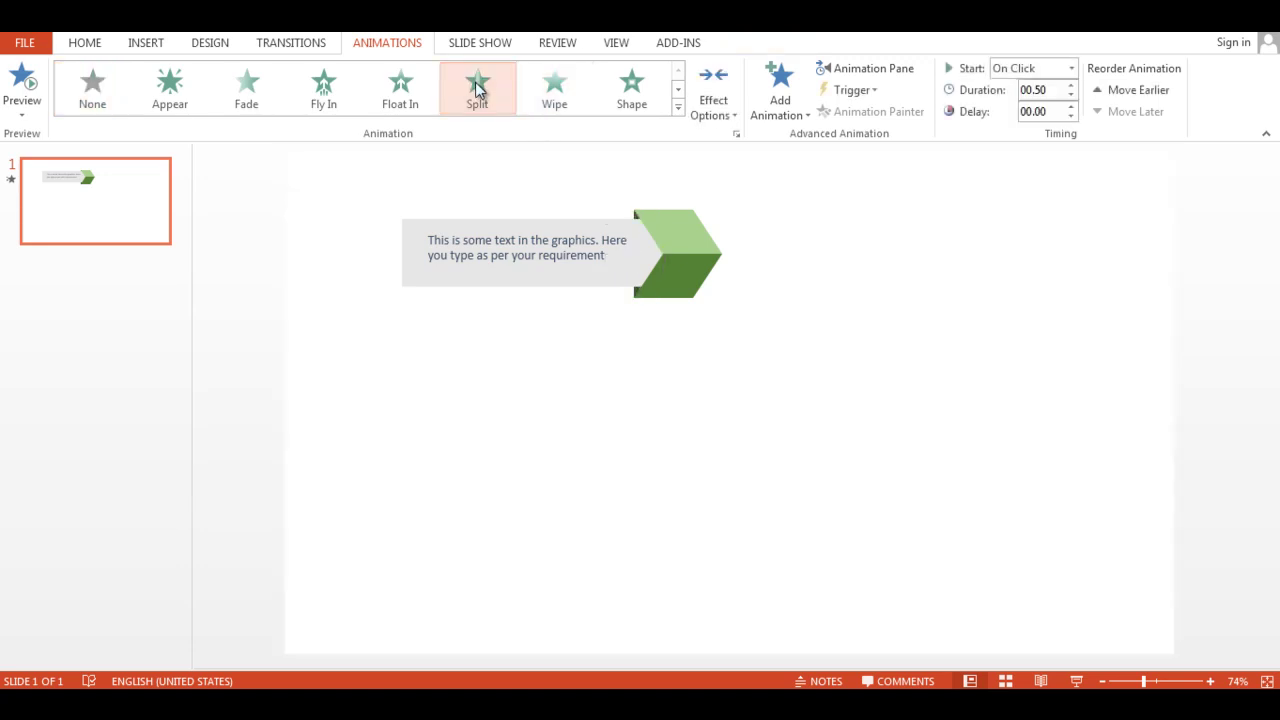
pyautogui.click(636, 215)
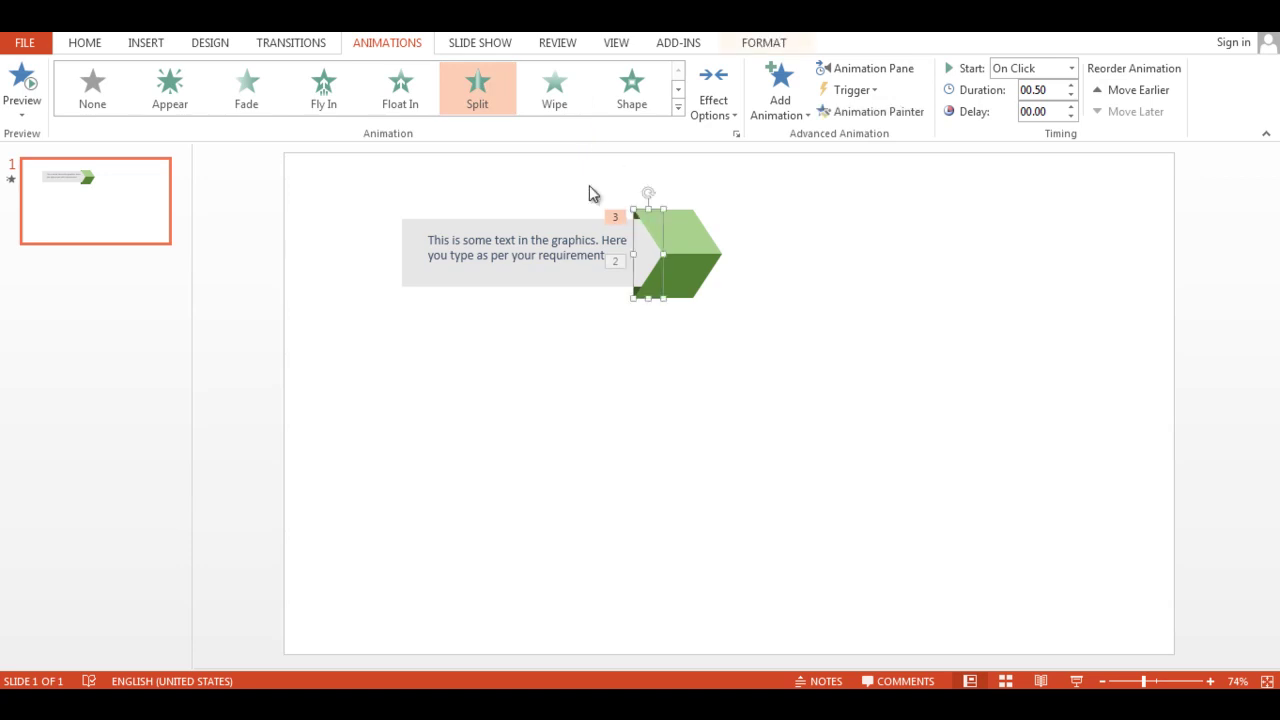
pyautogui.click(245, 96)
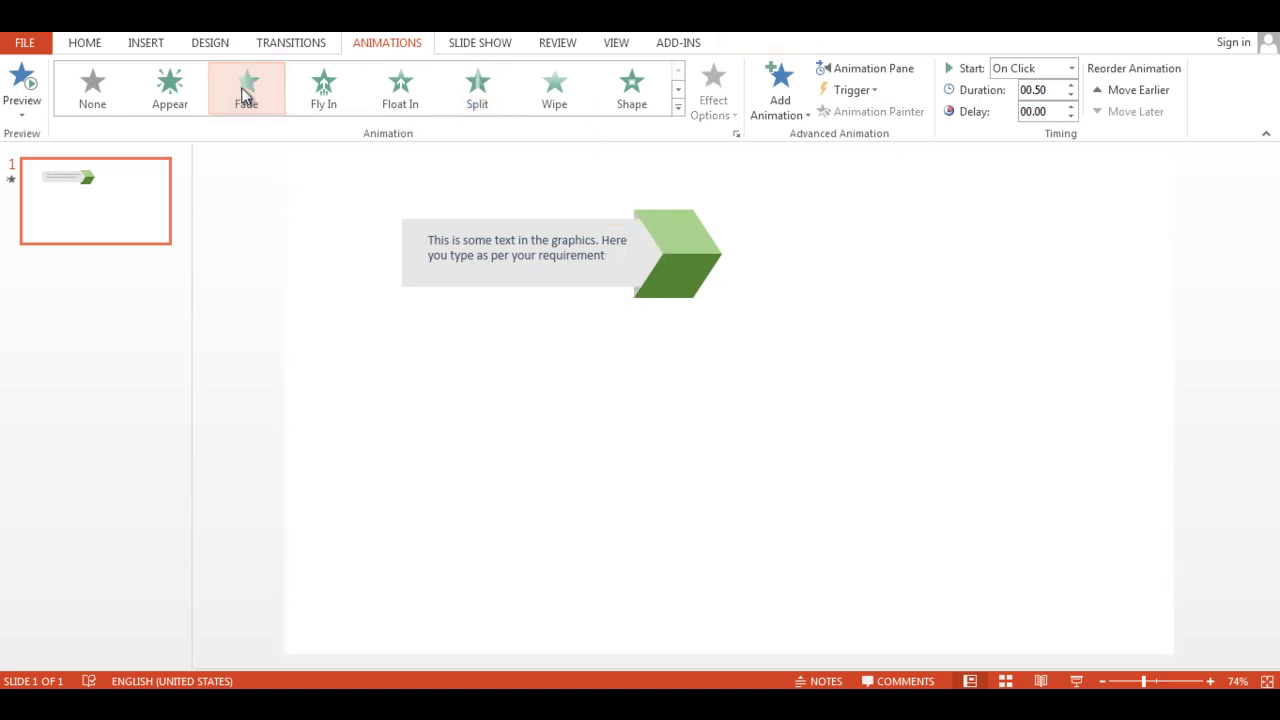
# Apply the Peek In entrance to the grey text bar, coming from the right.
pyautogui.click(503, 279)
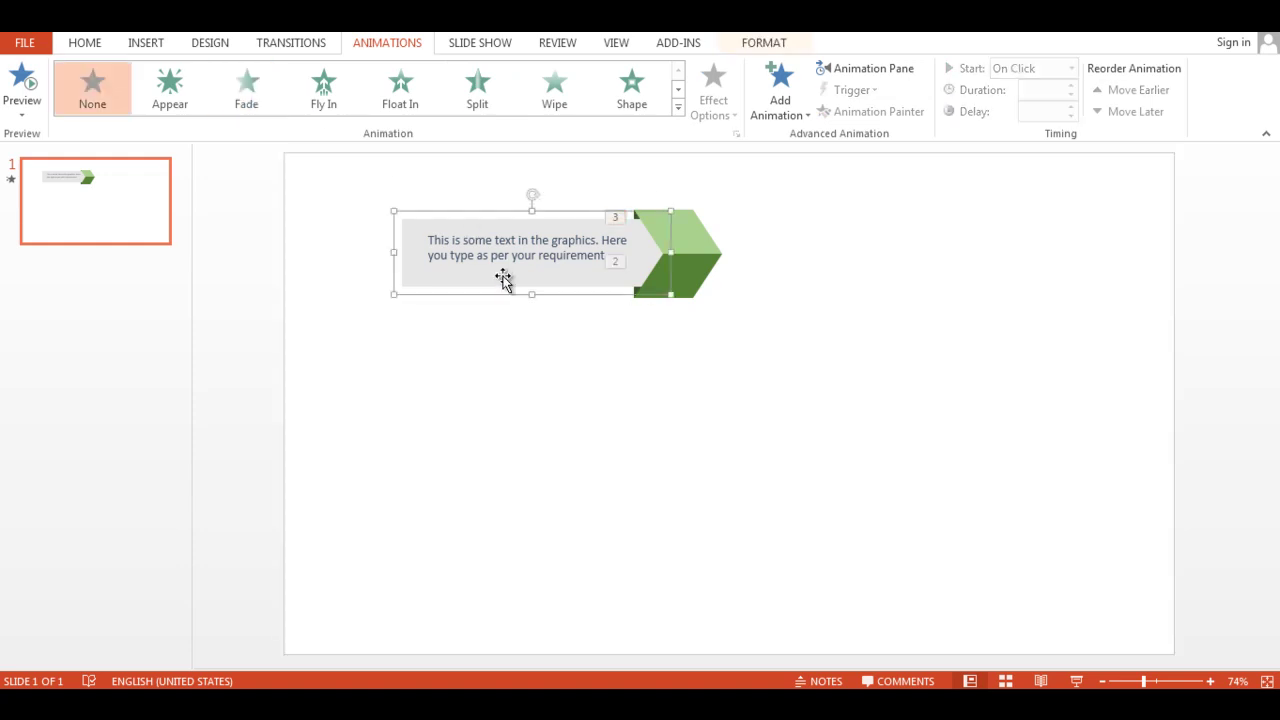
pyautogui.click(678, 106)
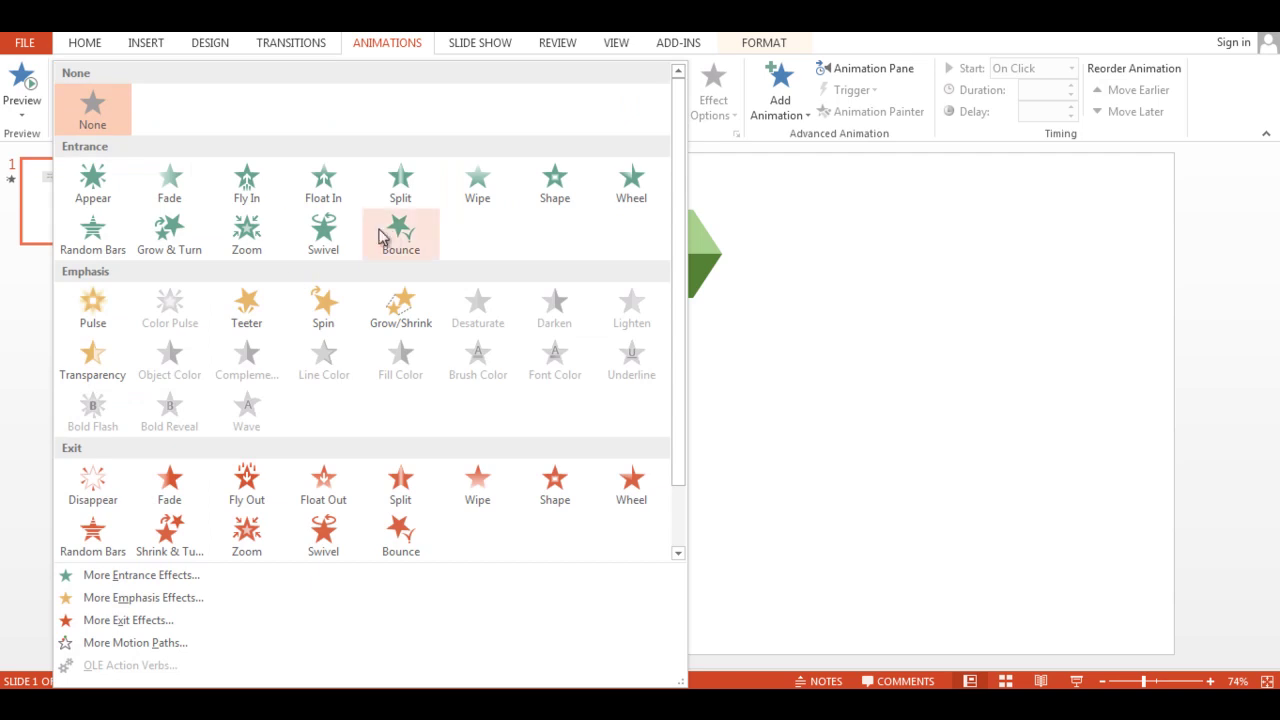
pyautogui.click(165, 580)
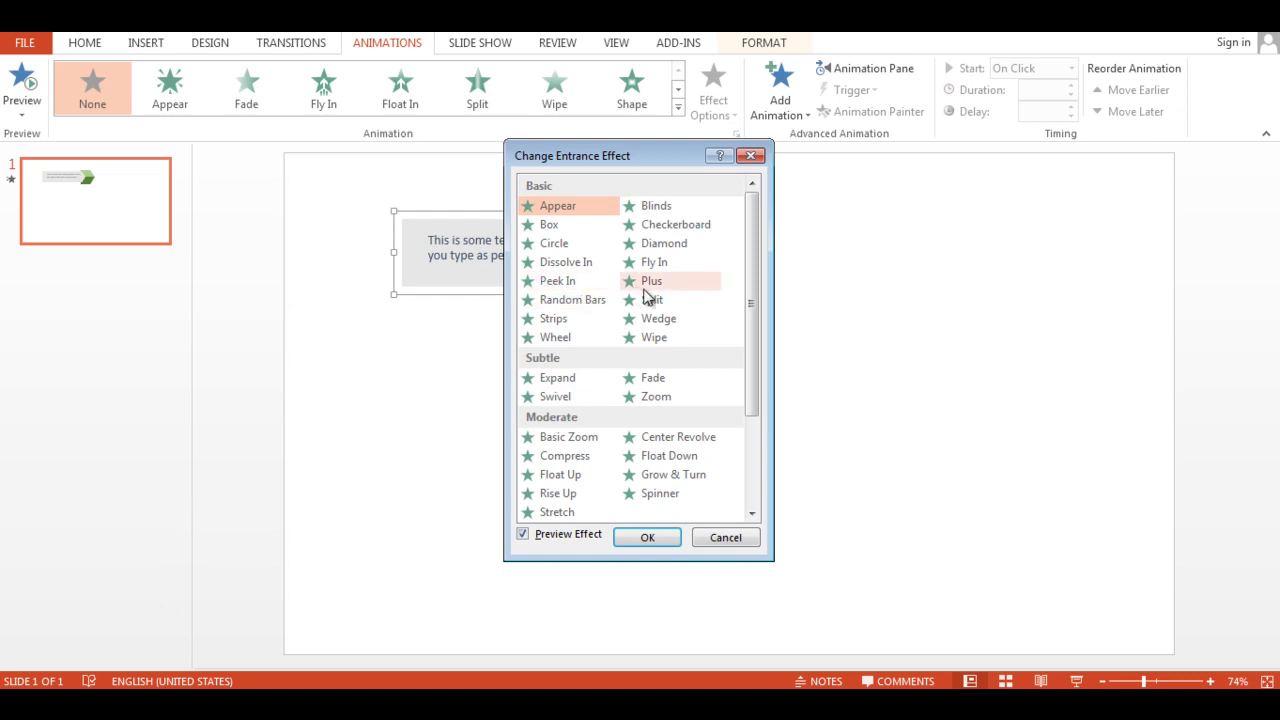
pyautogui.click(575, 285)
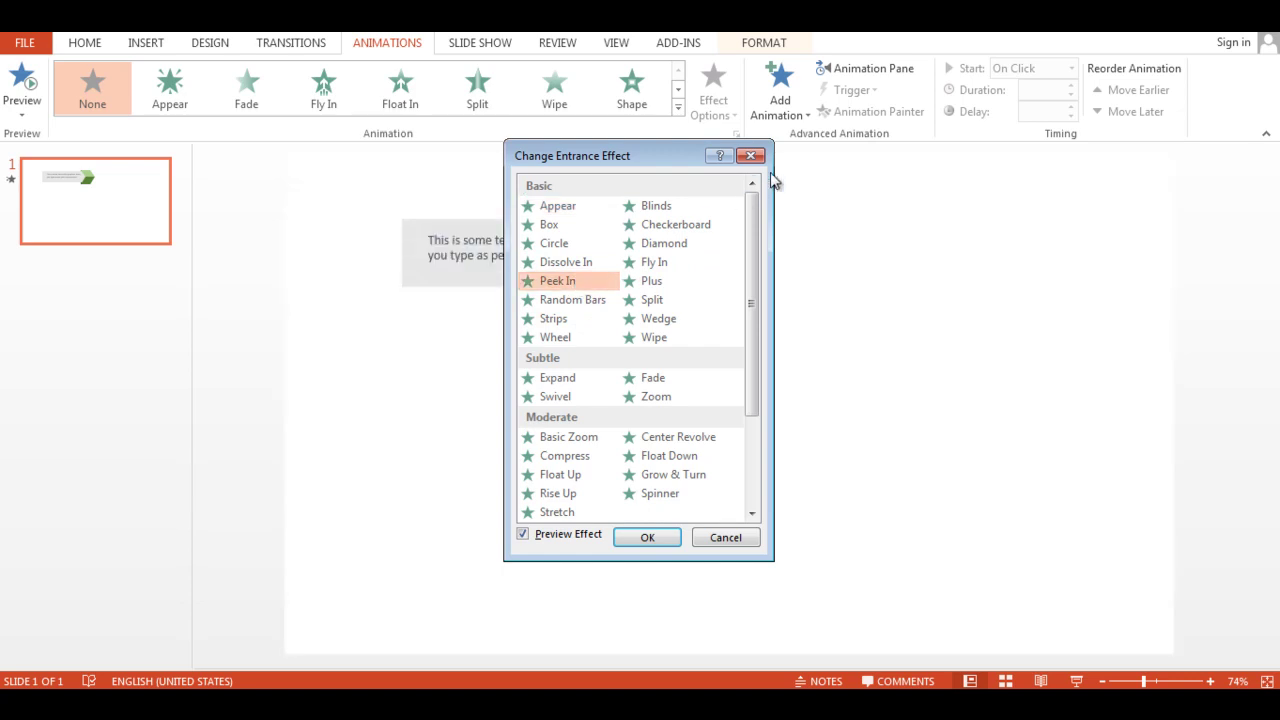
pyautogui.click(647, 539)
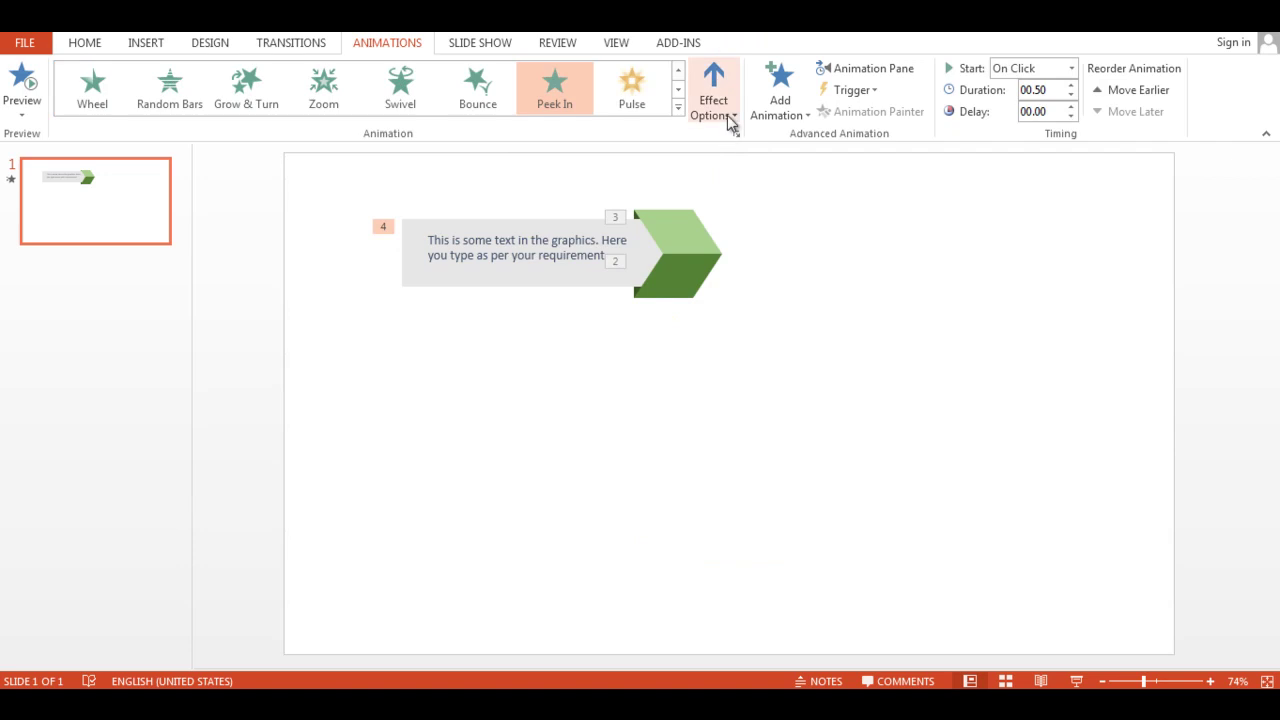
pyautogui.click(730, 115)
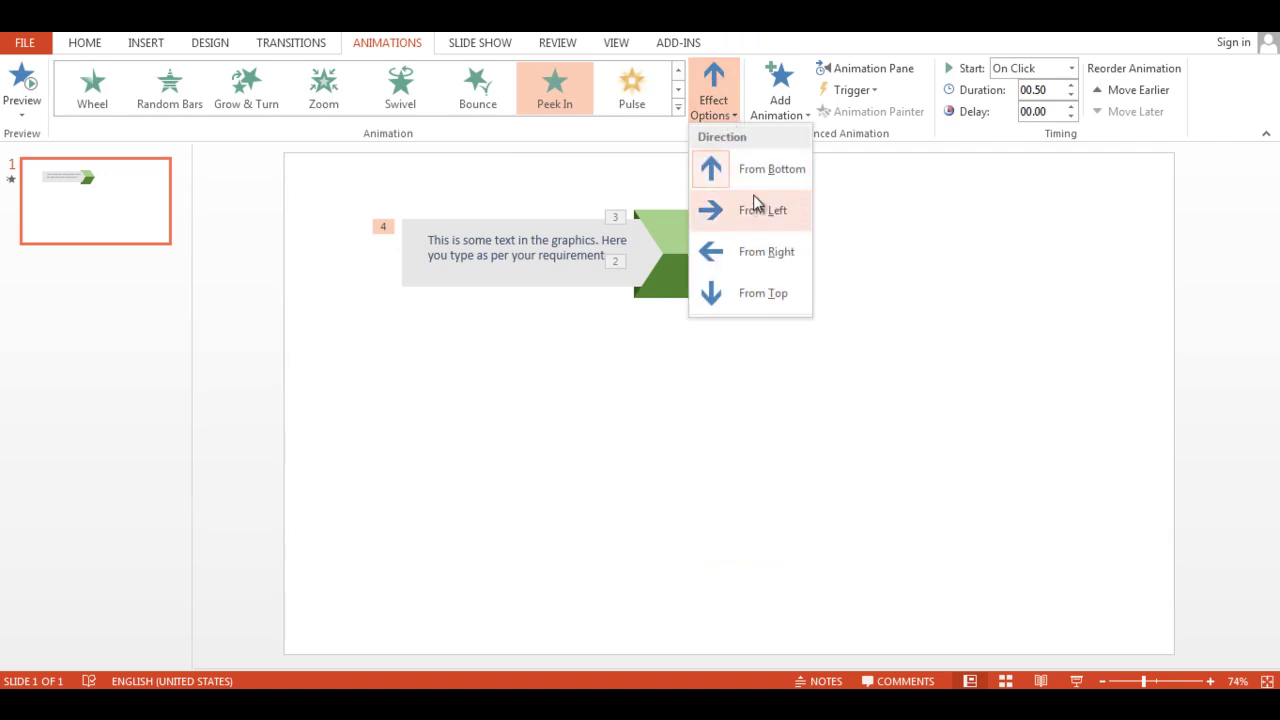
pyautogui.click(756, 250)
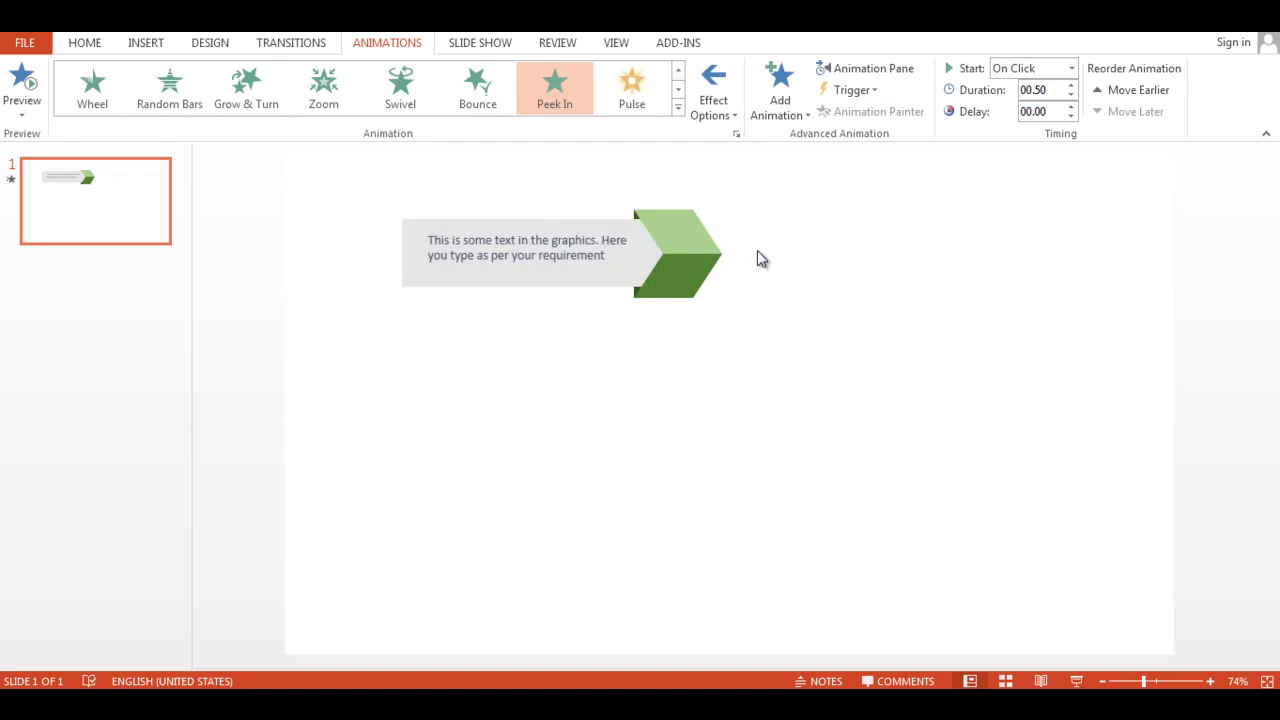
# Set the text bar animation's duration to 01.00 and preview it.
pyautogui.click(651, 254)
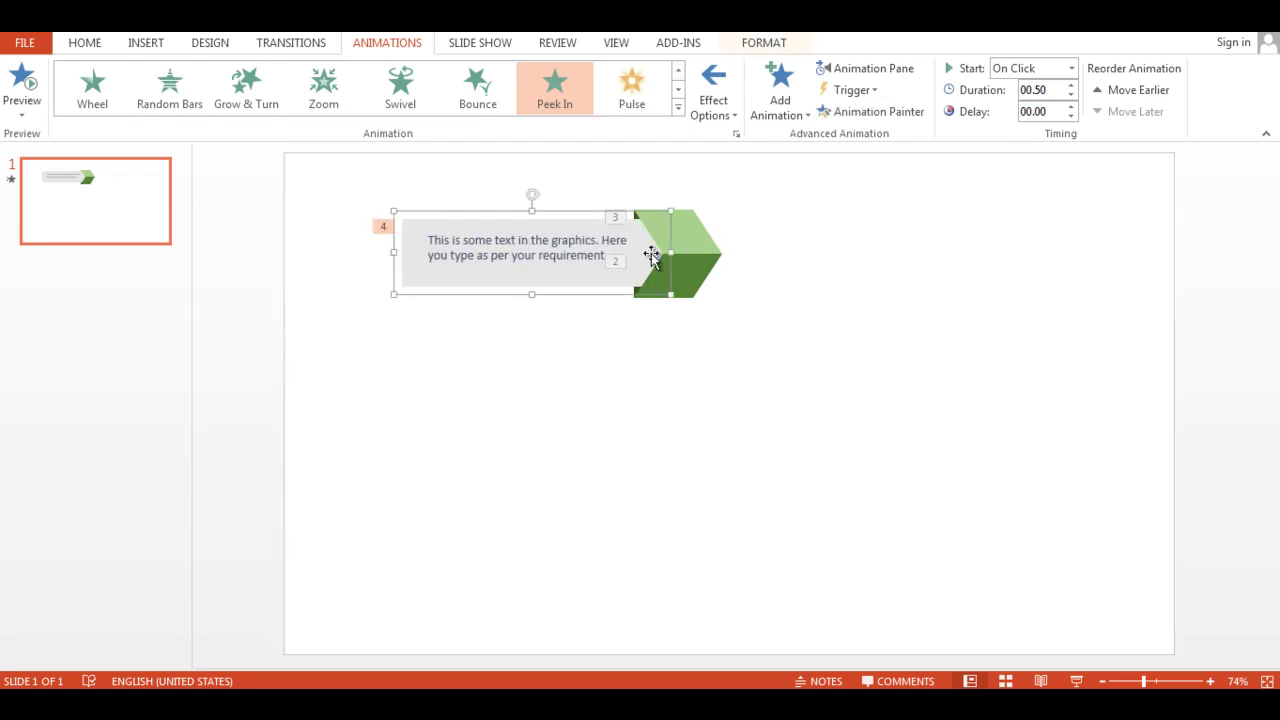
pyautogui.click(1072, 88)
pyautogui.doubleClick(1072, 88)
pyautogui.doubleClick(1072, 88)
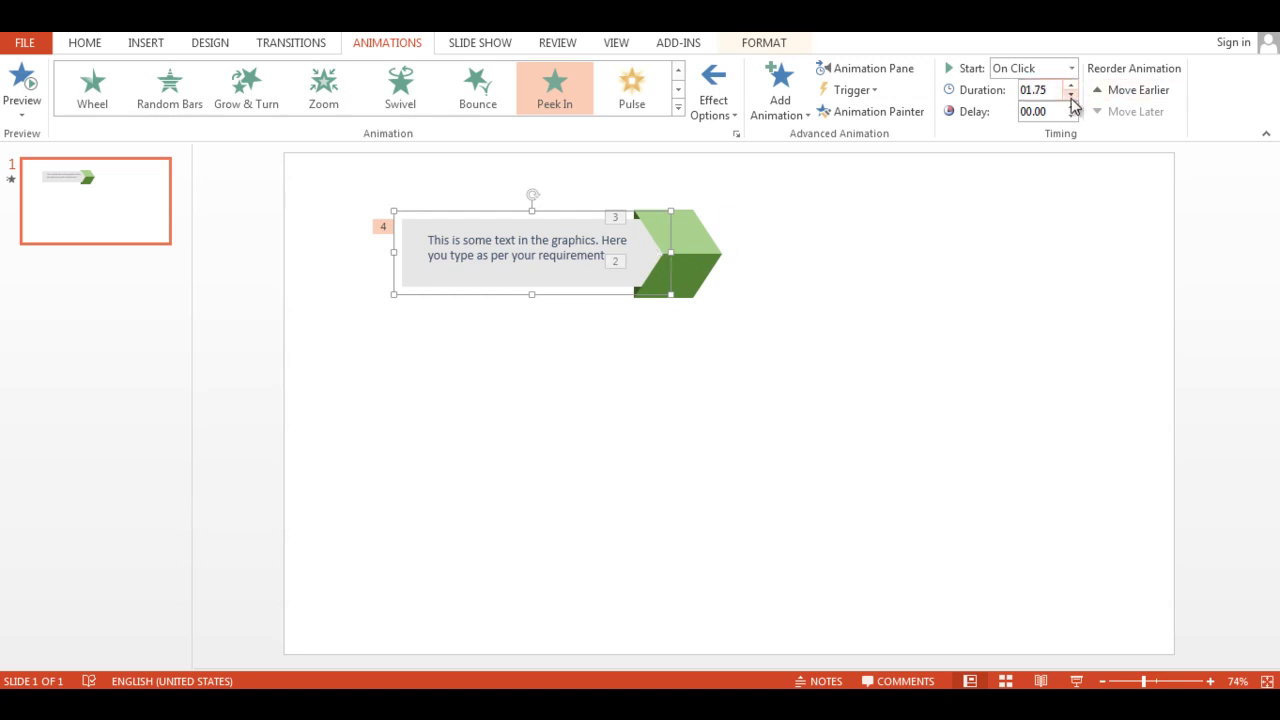
pyautogui.click(1071, 96)
pyautogui.click(28, 84)
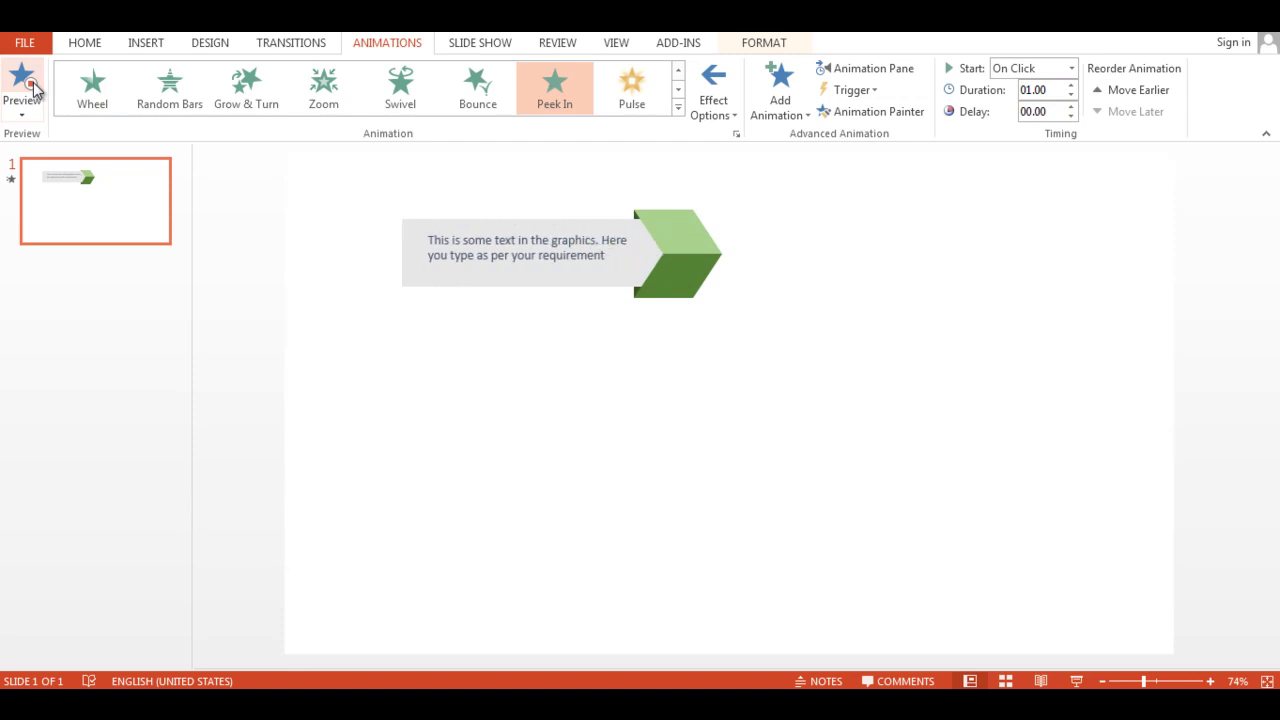
pyautogui.click(785, 268)
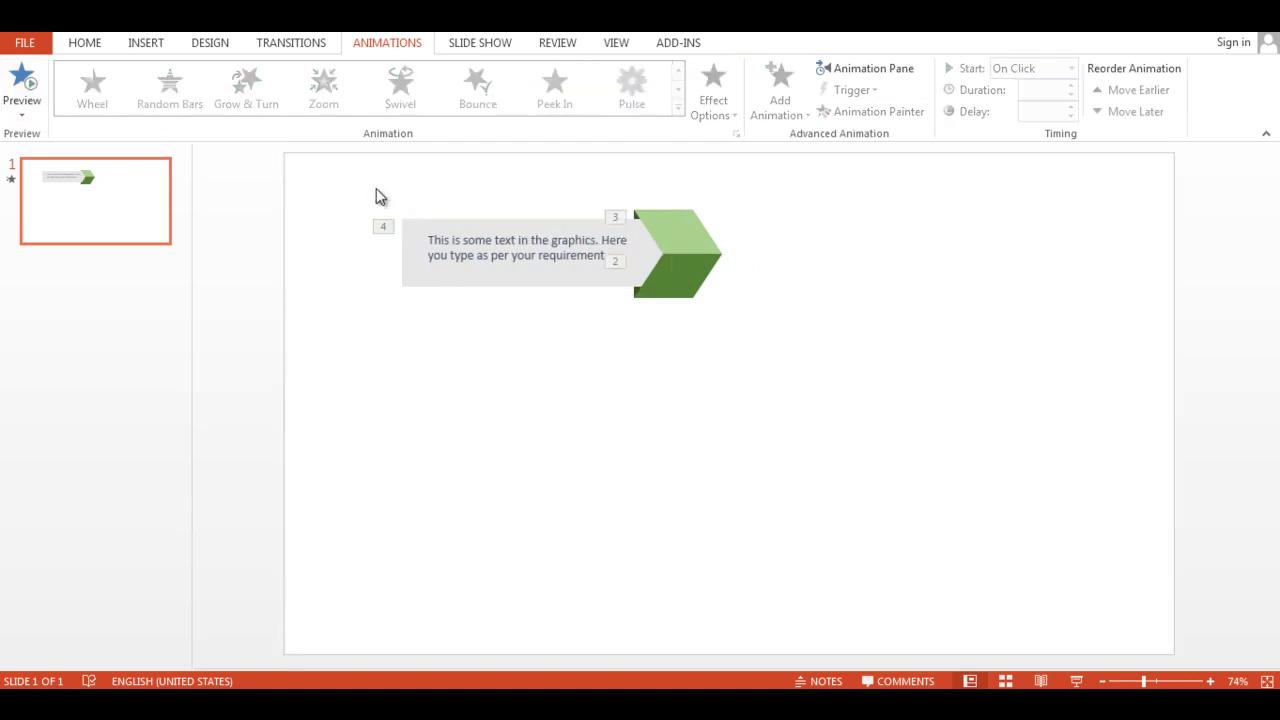
# Copy the text bar and chevron twice, stacking the copies below the original.
pyautogui.moveTo(374, 189); pyautogui.dragTo(734, 326)
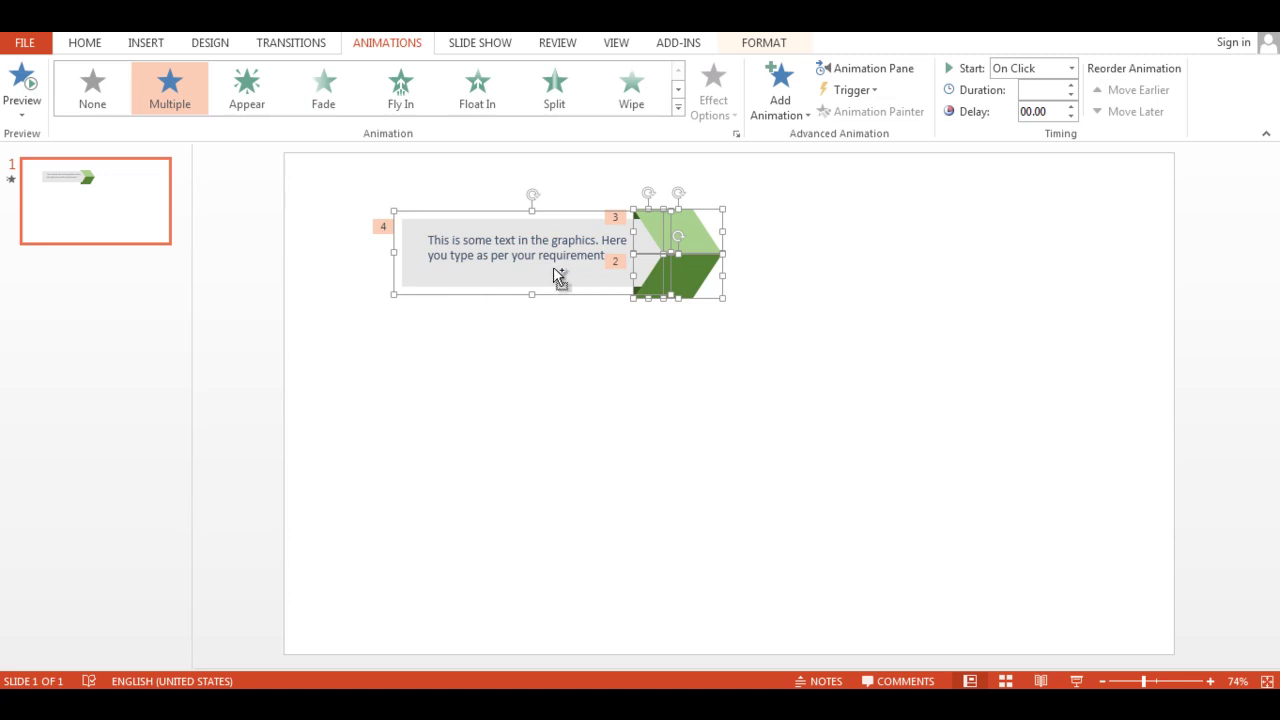
pyautogui.moveTo(557, 276); pyautogui.dragTo(542, 529)
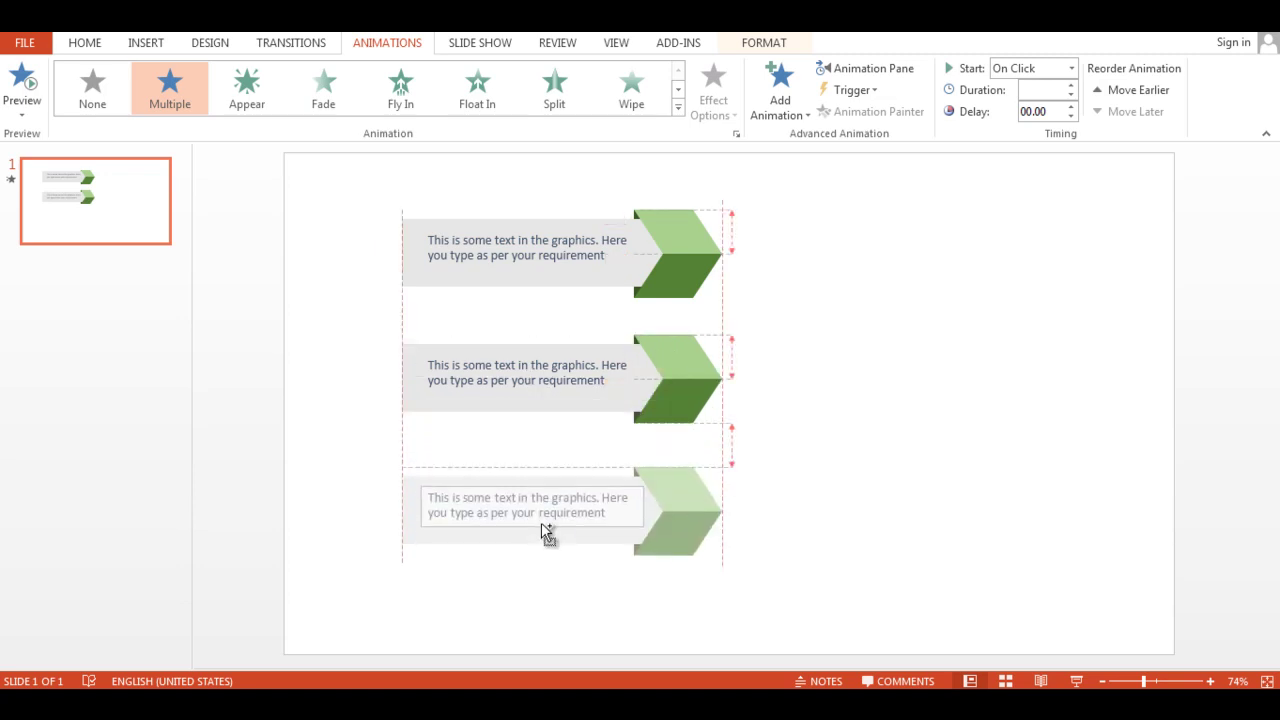
pyautogui.moveTo(542, 529); pyautogui.dragTo(548, 535)
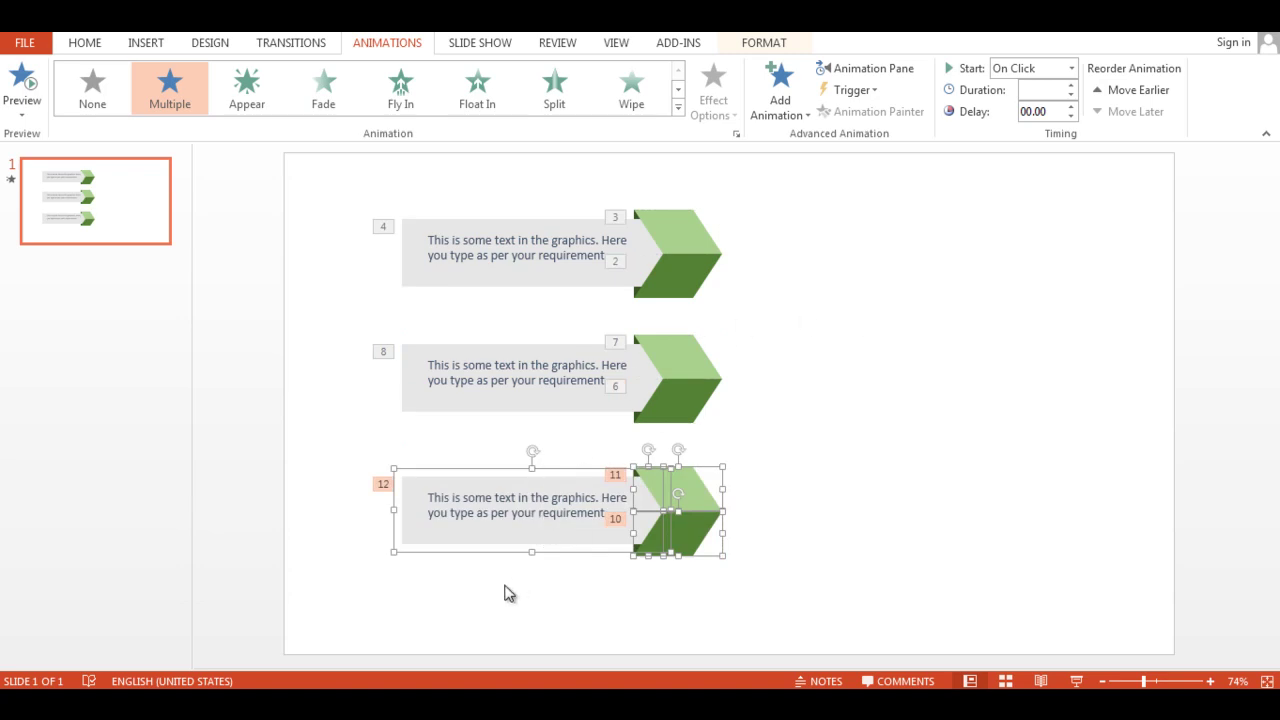
# Place a further copy of the banner at the top right of the slide.
pyautogui.moveTo(580, 531); pyautogui.dragTo(944, 275)
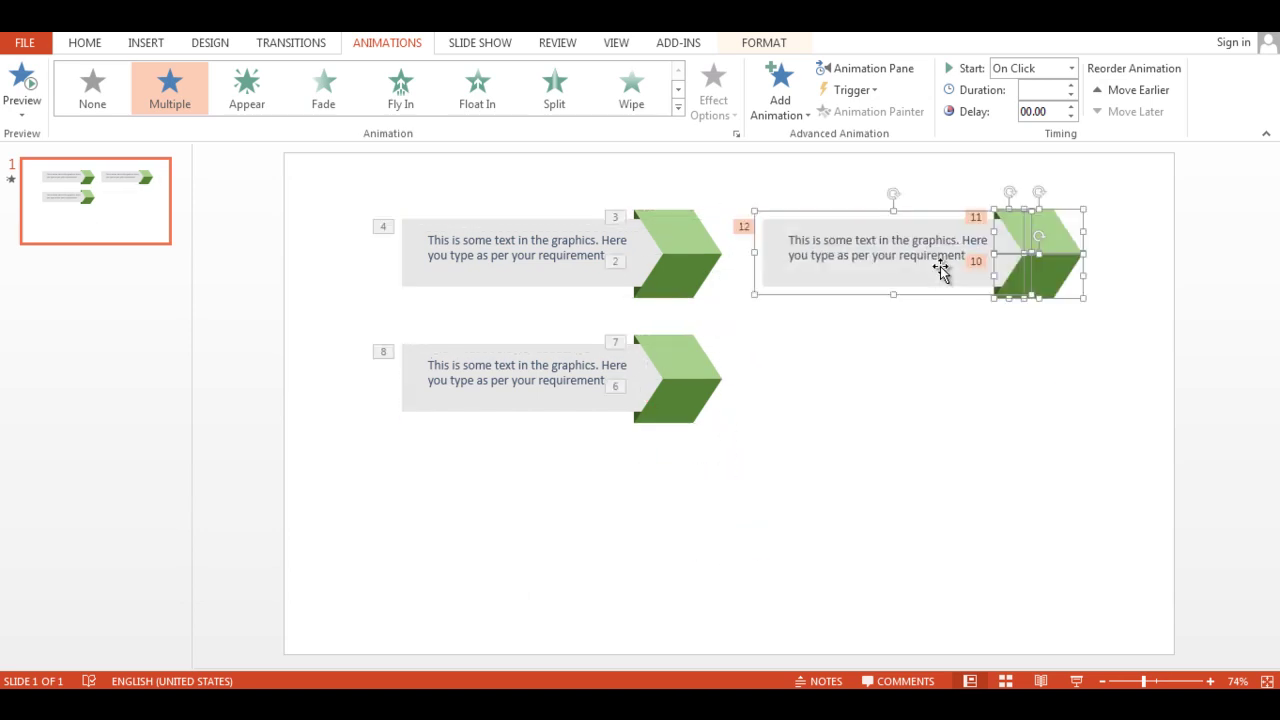
pyautogui.hotkey('ctrl', 'z')
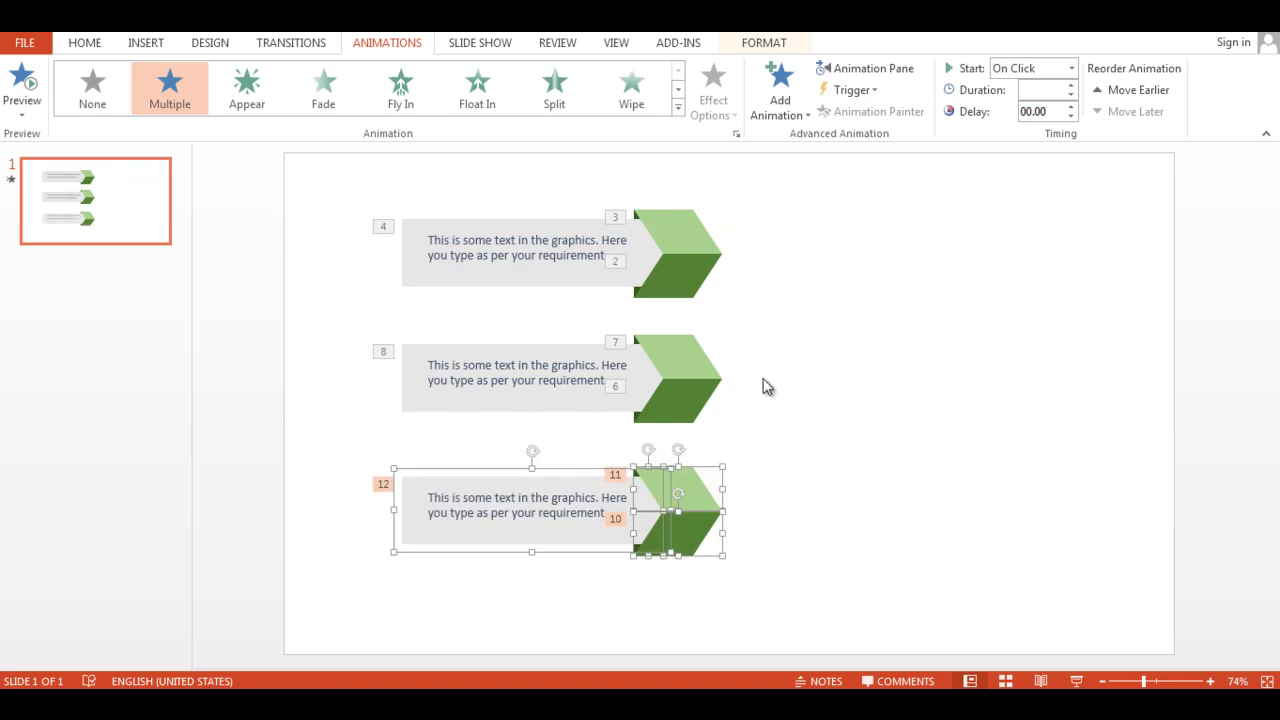
pyautogui.moveTo(574, 543)
pyautogui.mouseDown()
pyautogui.moveTo(947, 238)
pyautogui.moveTo(941, 282)
pyautogui.mouseUp()
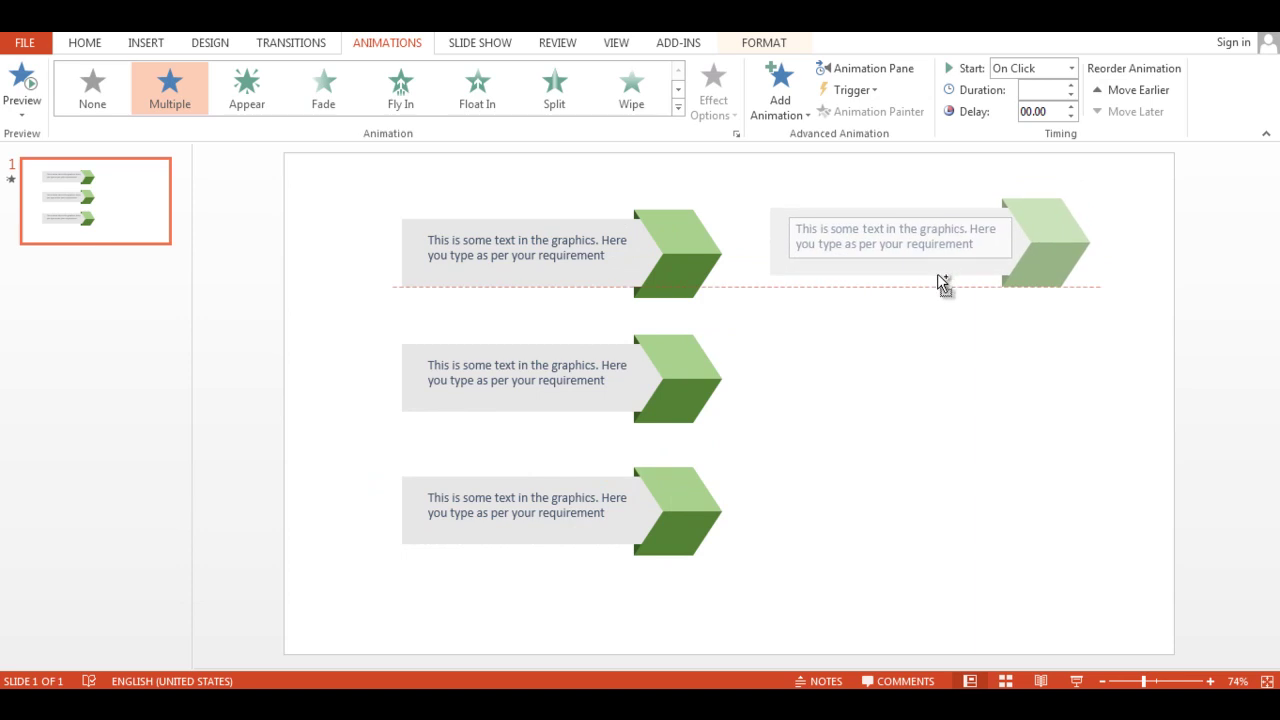
pyautogui.moveTo(941, 282); pyautogui.dragTo(937, 280)
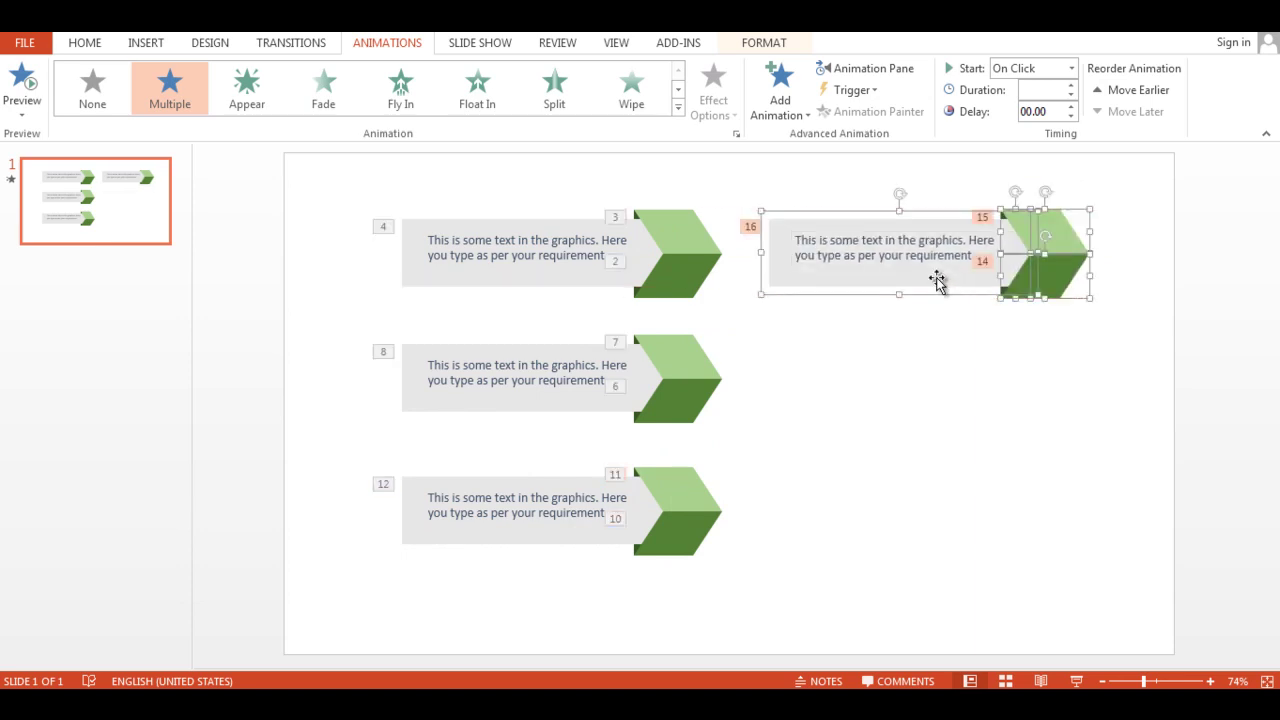
pyautogui.click(926, 320)
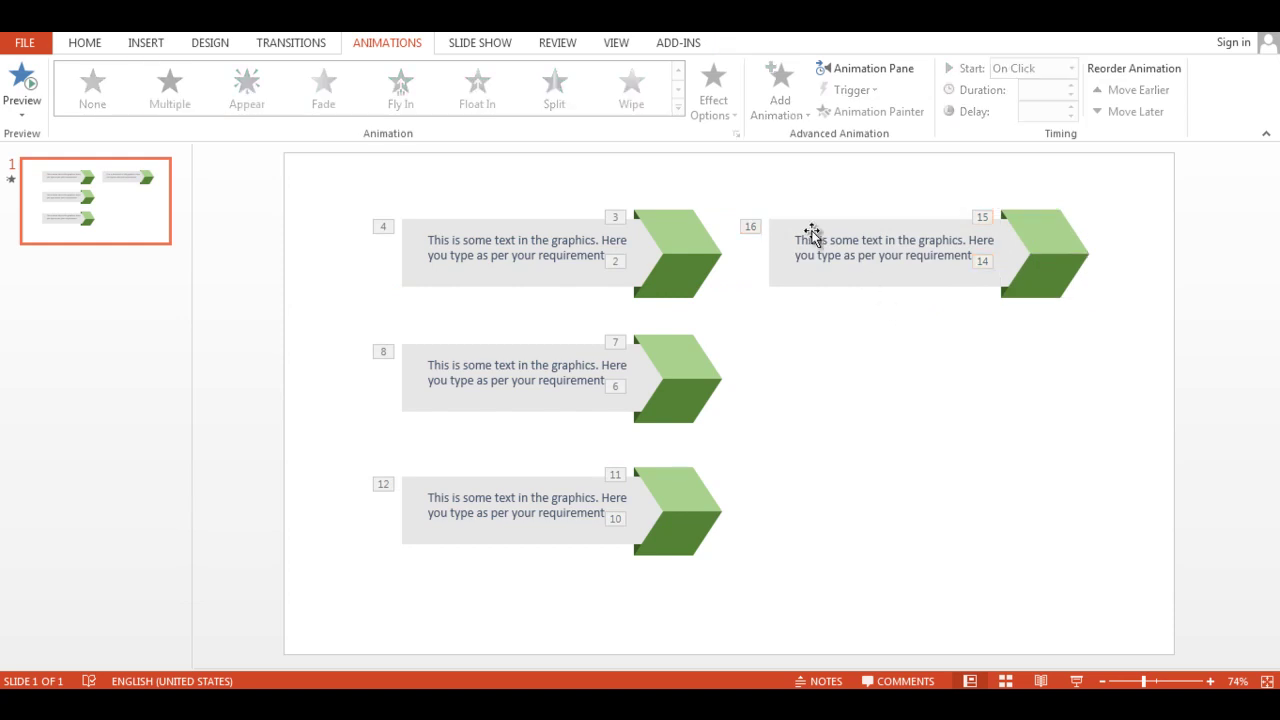
pyautogui.moveTo(755, 190); pyautogui.dragTo(1108, 346)
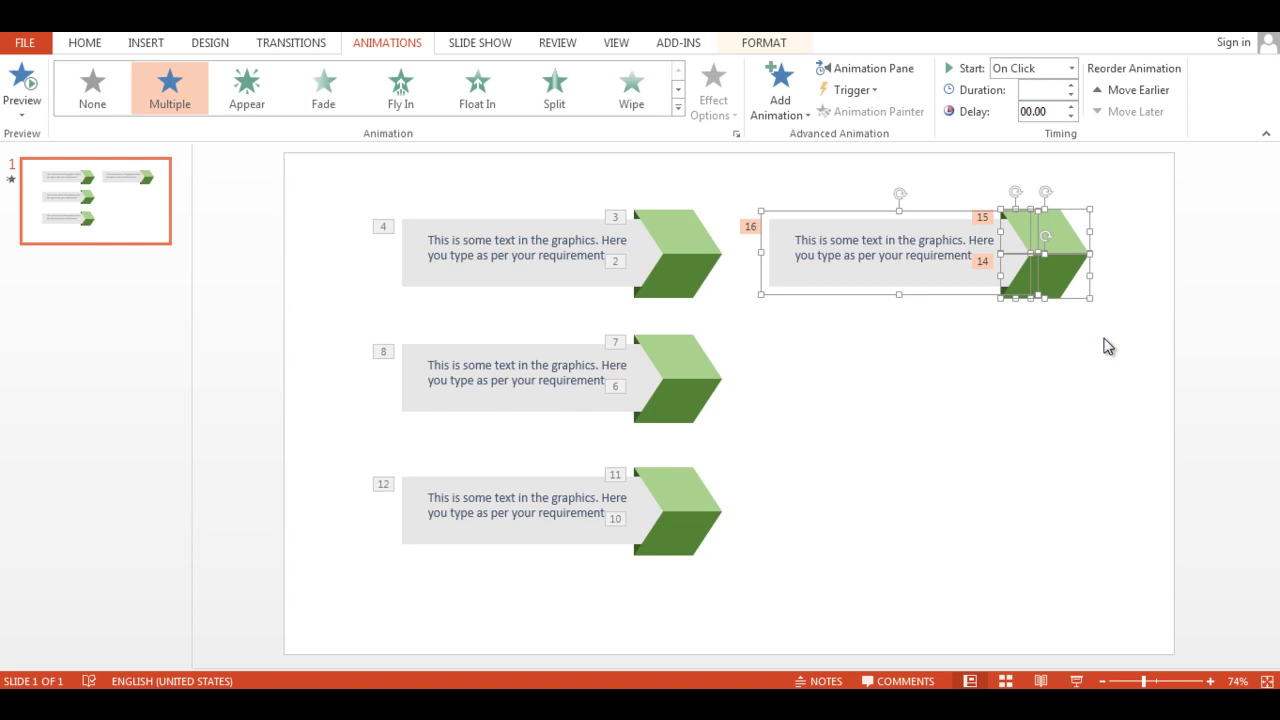
# Flip the top-right banner horizontally so its chevron points left.
pyautogui.hotkey('ctrl', 'z')
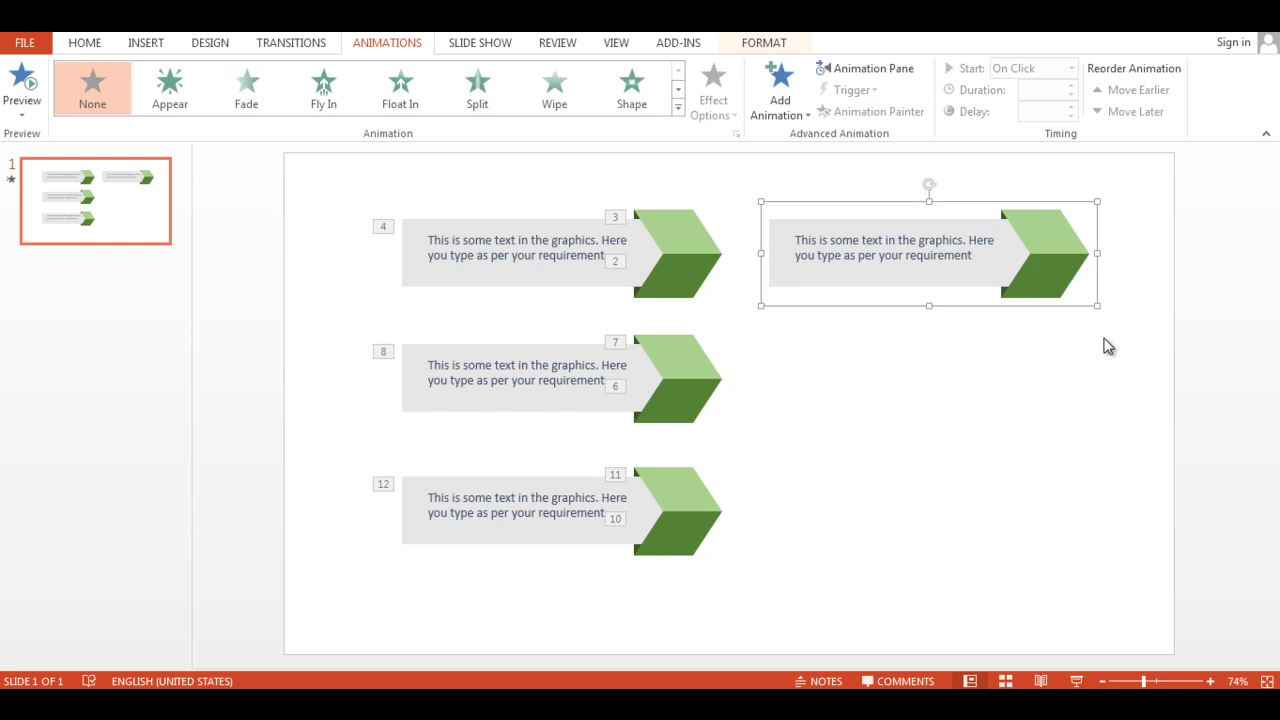
pyautogui.click(755, 42)
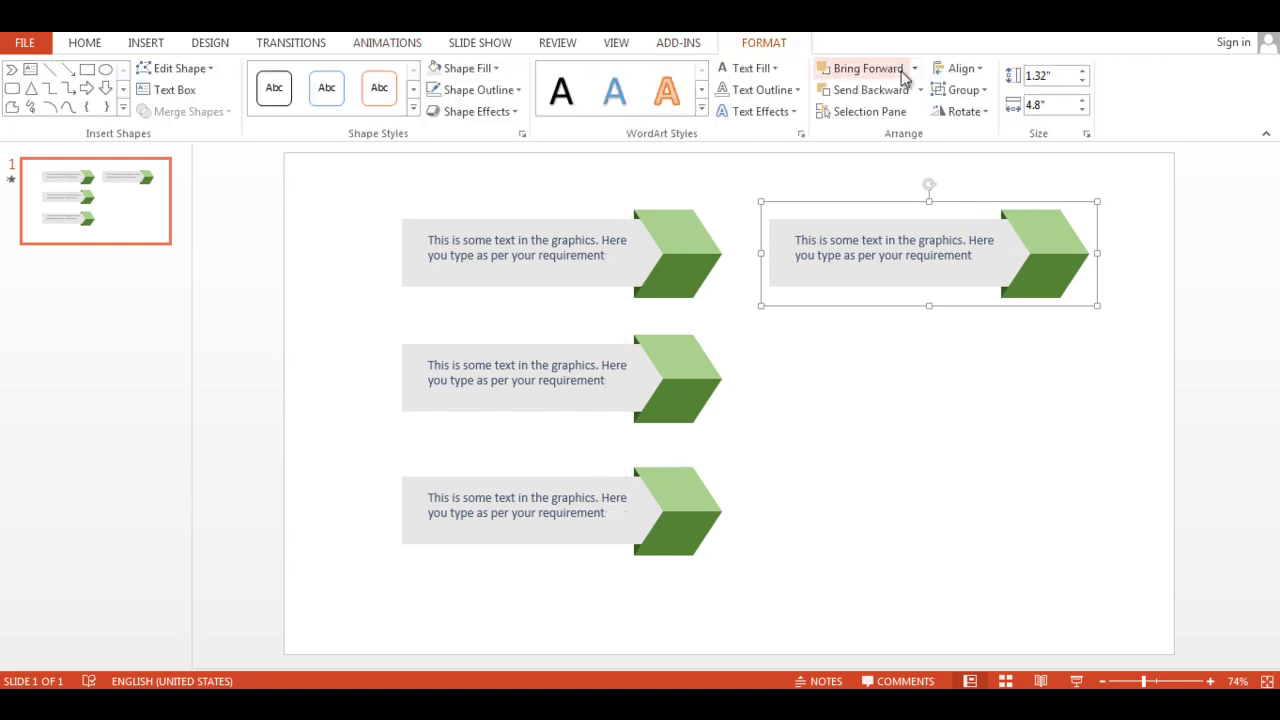
pyautogui.click(985, 114)
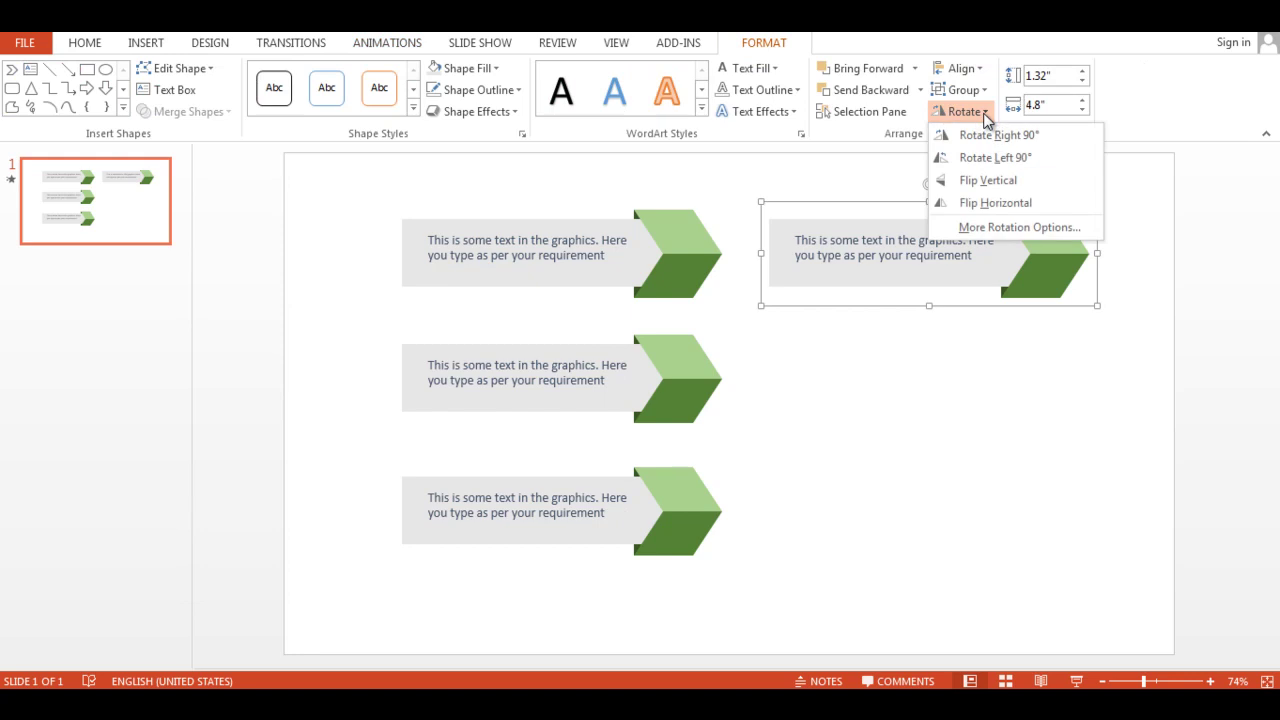
pyautogui.click(997, 205)
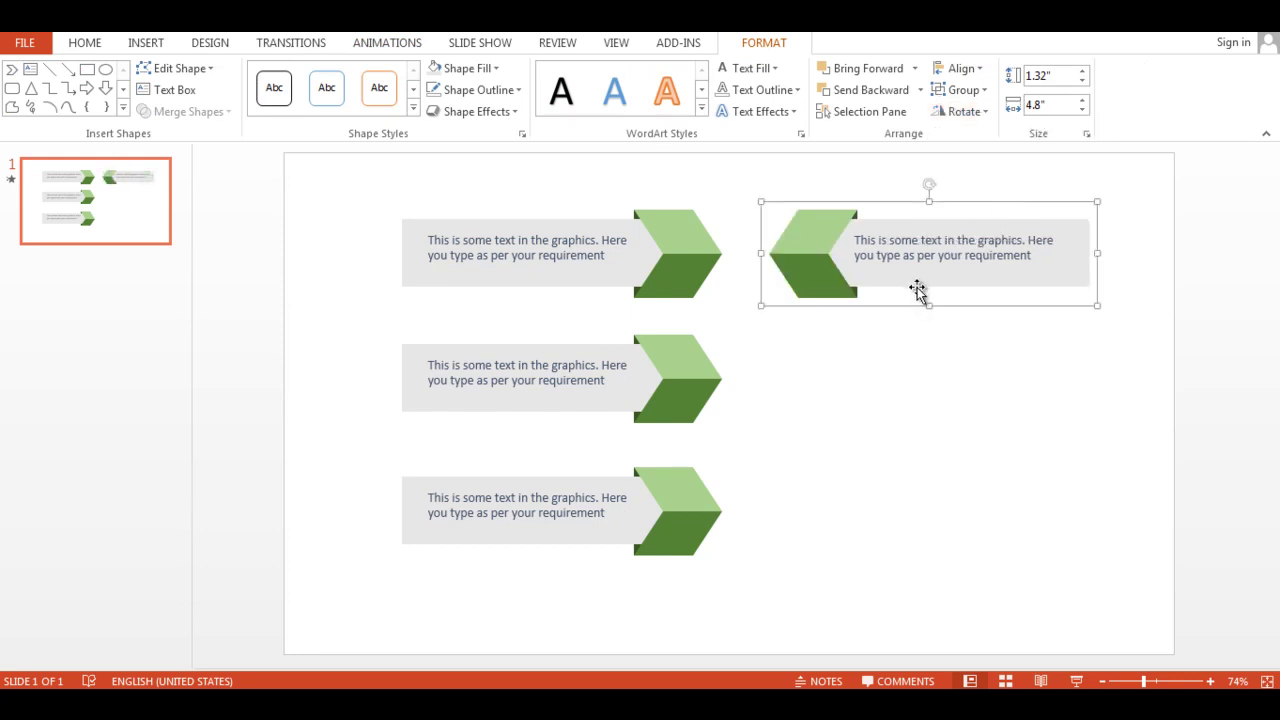
pyautogui.click(903, 367)
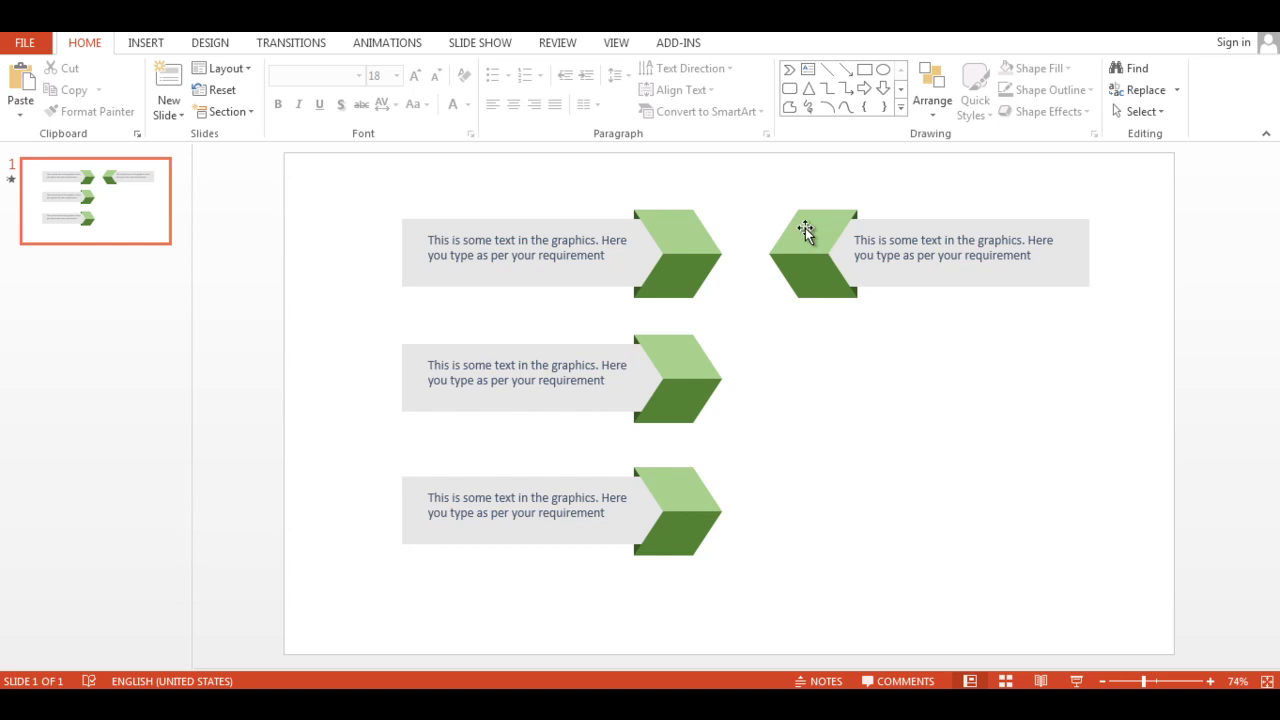
# Ungroup the top-right banner into its separate shapes.
pyautogui.moveTo(812, 229); pyautogui.dragTo(1112, 336)
pyautogui.moveTo(756, 191); pyautogui.dragTo(1110, 383)
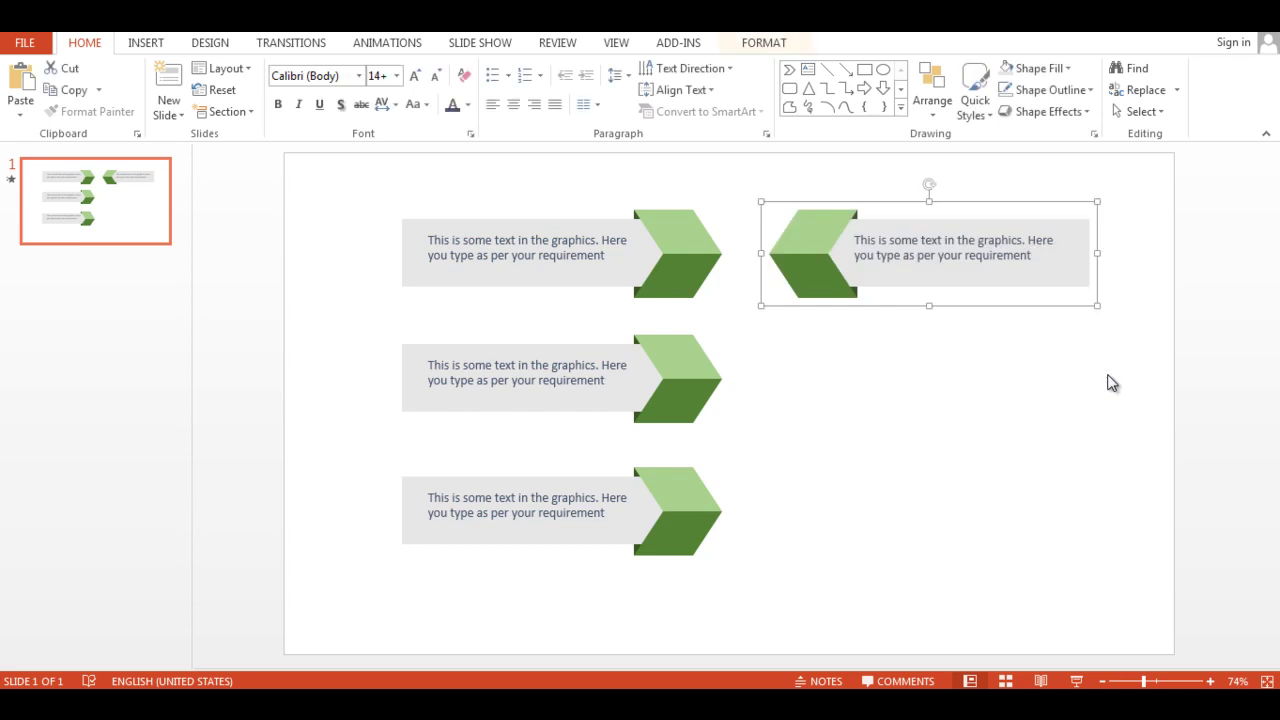
pyautogui.click(776, 45)
pyautogui.click(978, 90)
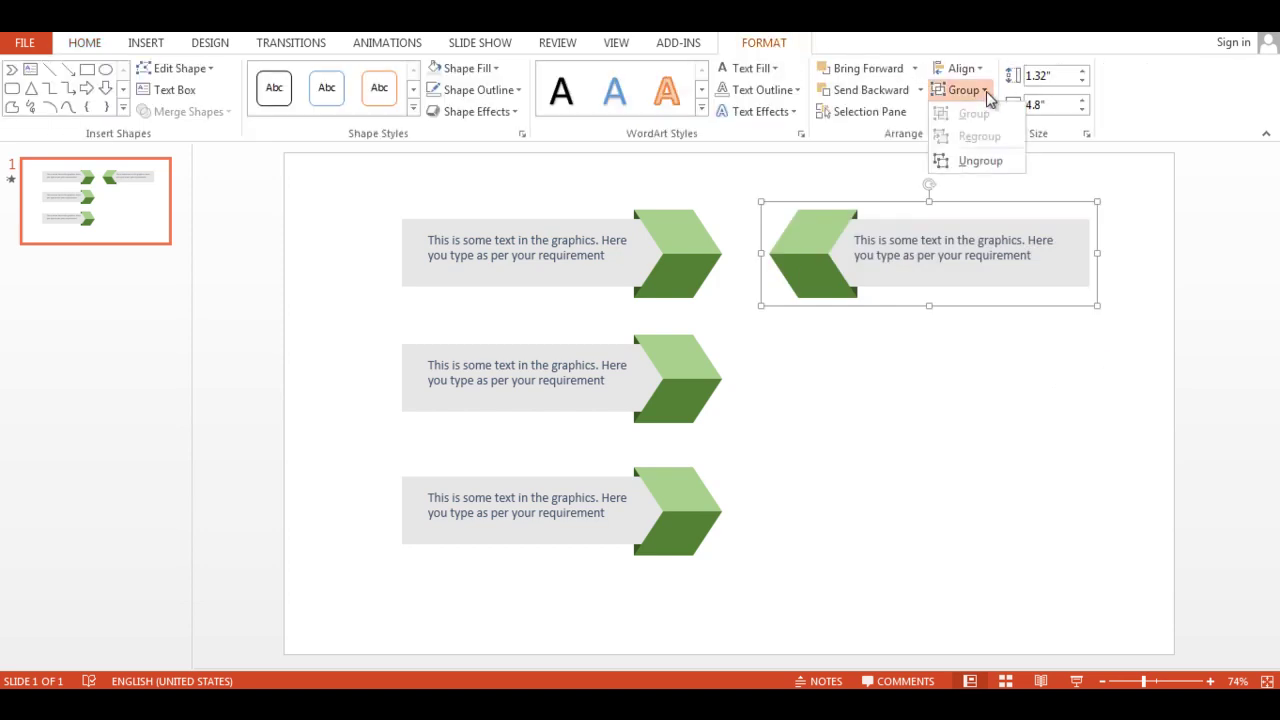
pyautogui.click(981, 161)
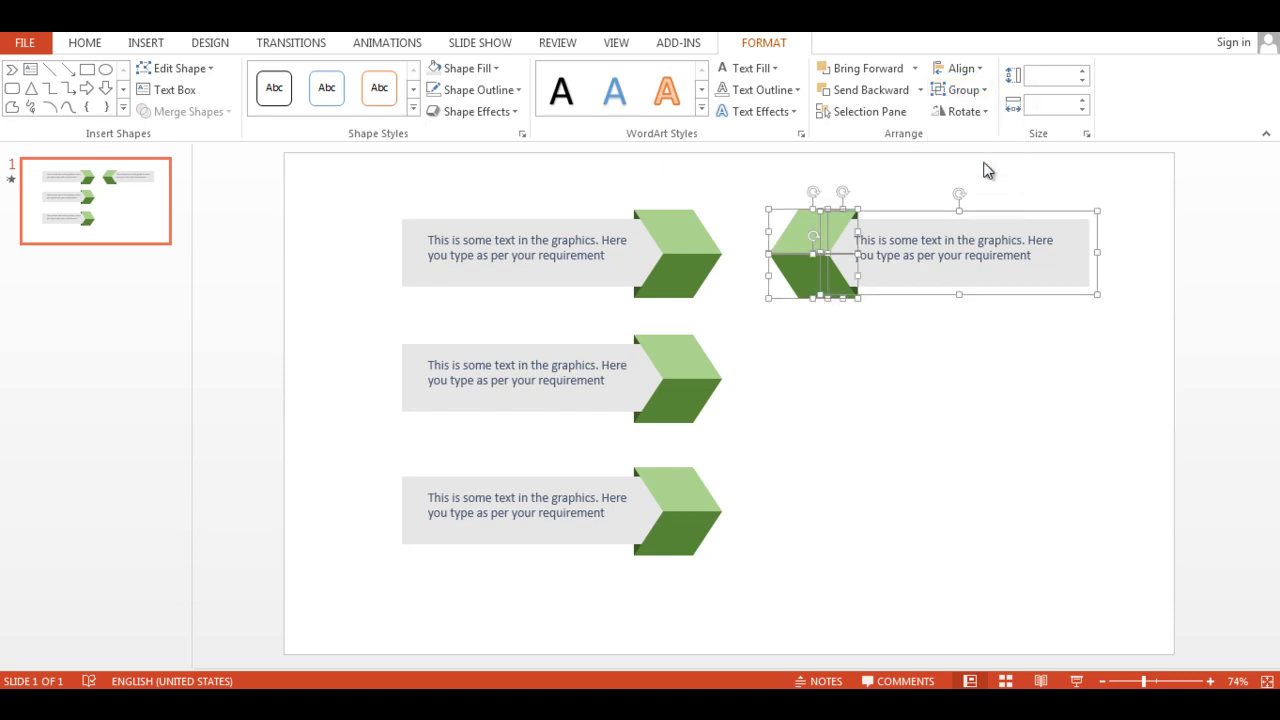
pyautogui.click(921, 374)
pyautogui.click(824, 240)
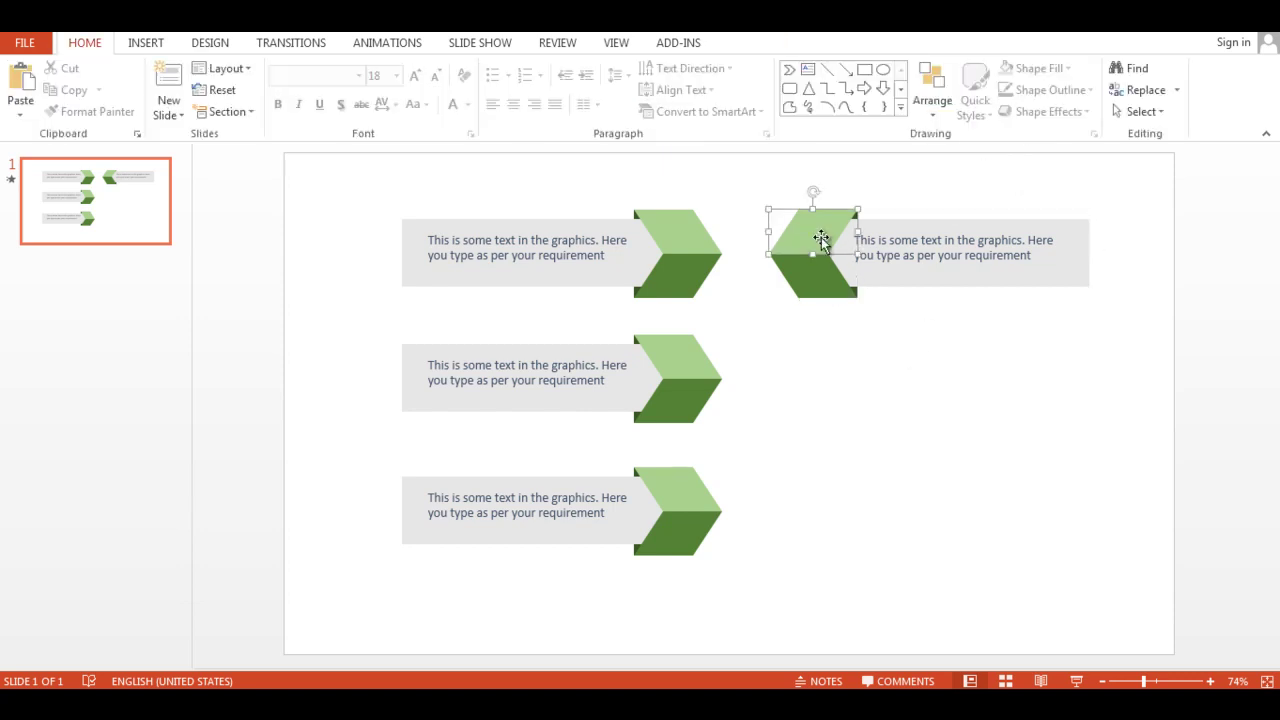
pyautogui.click(688, 241)
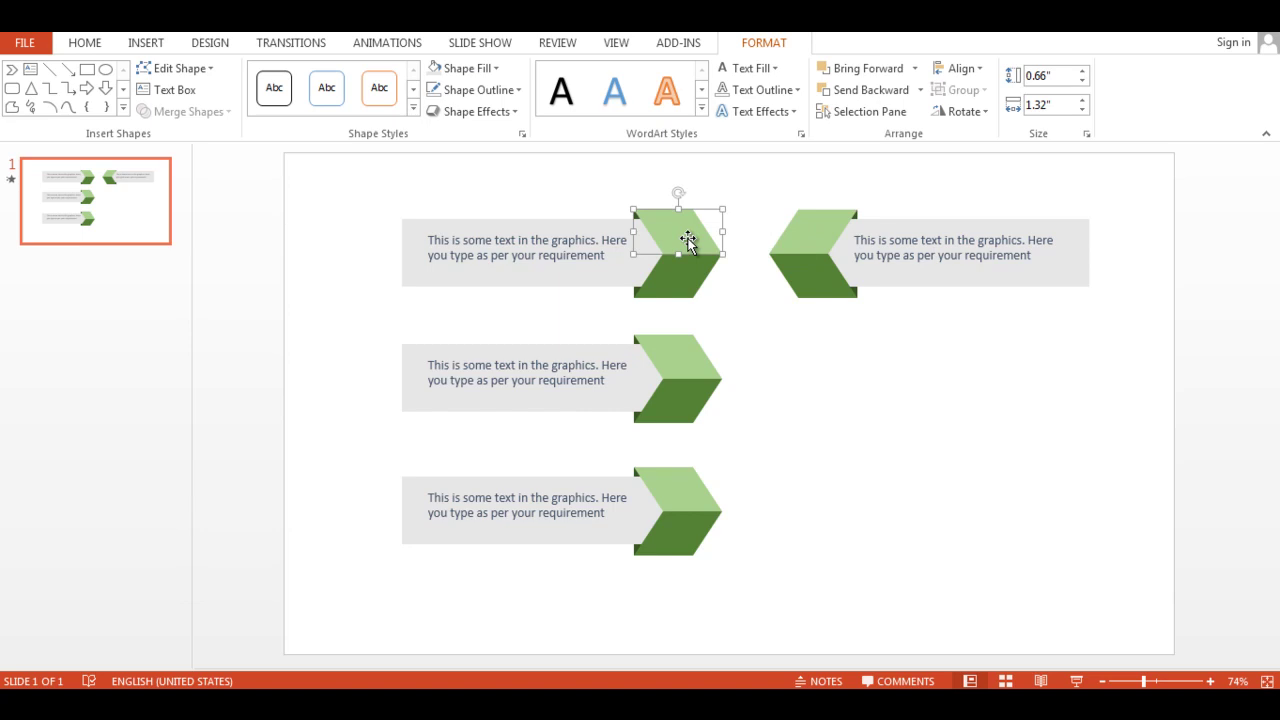
# Copy the left chevron's Wipe and Fade animations onto the right chevron's matching pieces with Animation Painter.
pyautogui.click(410, 46)
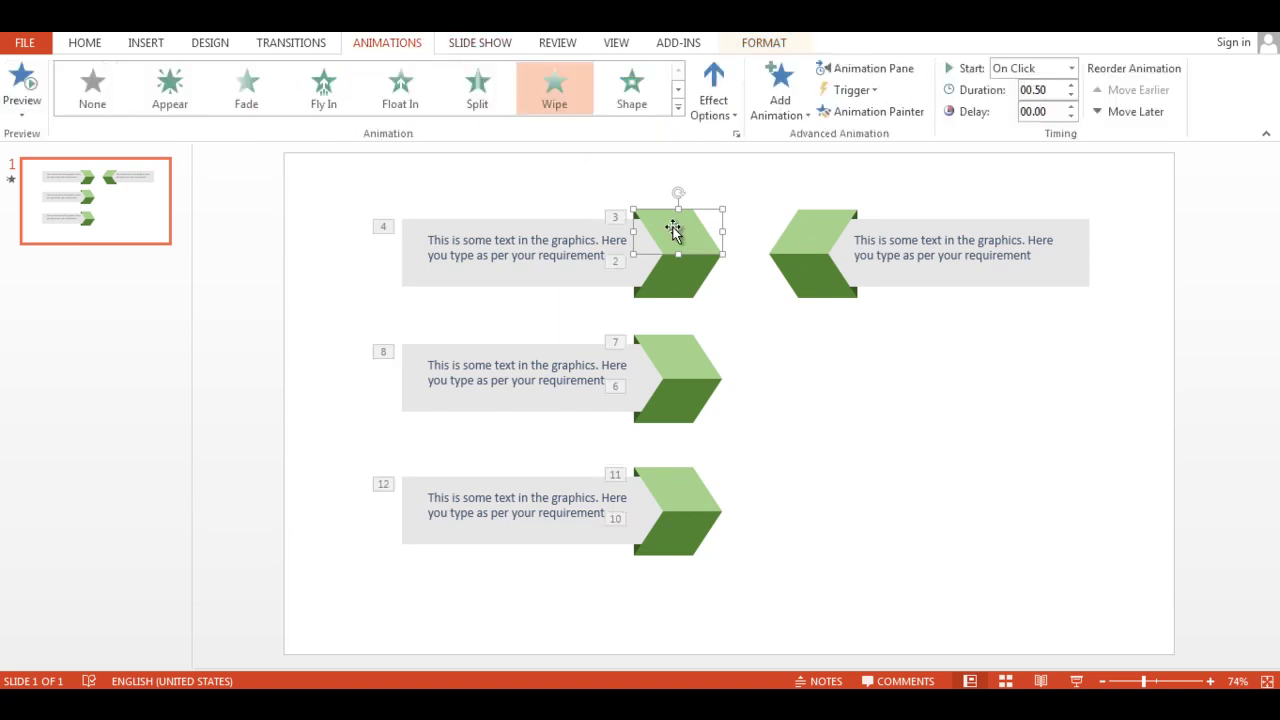
pyautogui.click(865, 112)
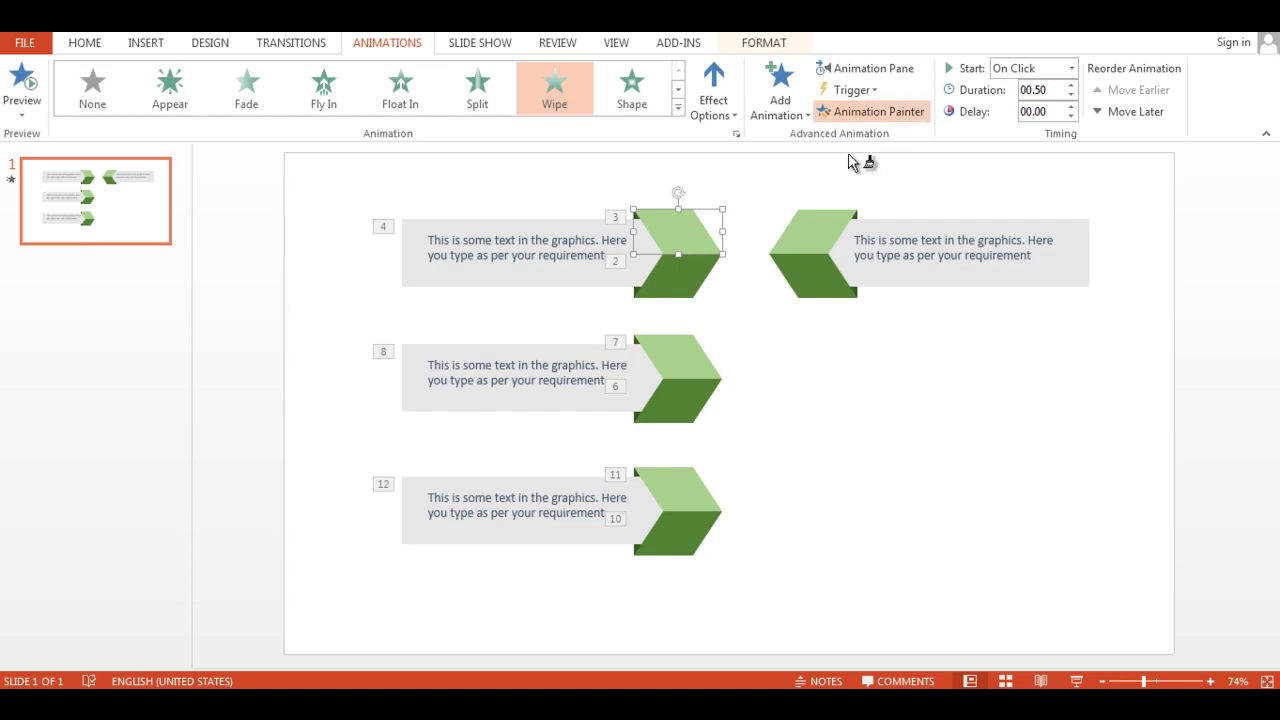
pyautogui.click(813, 230)
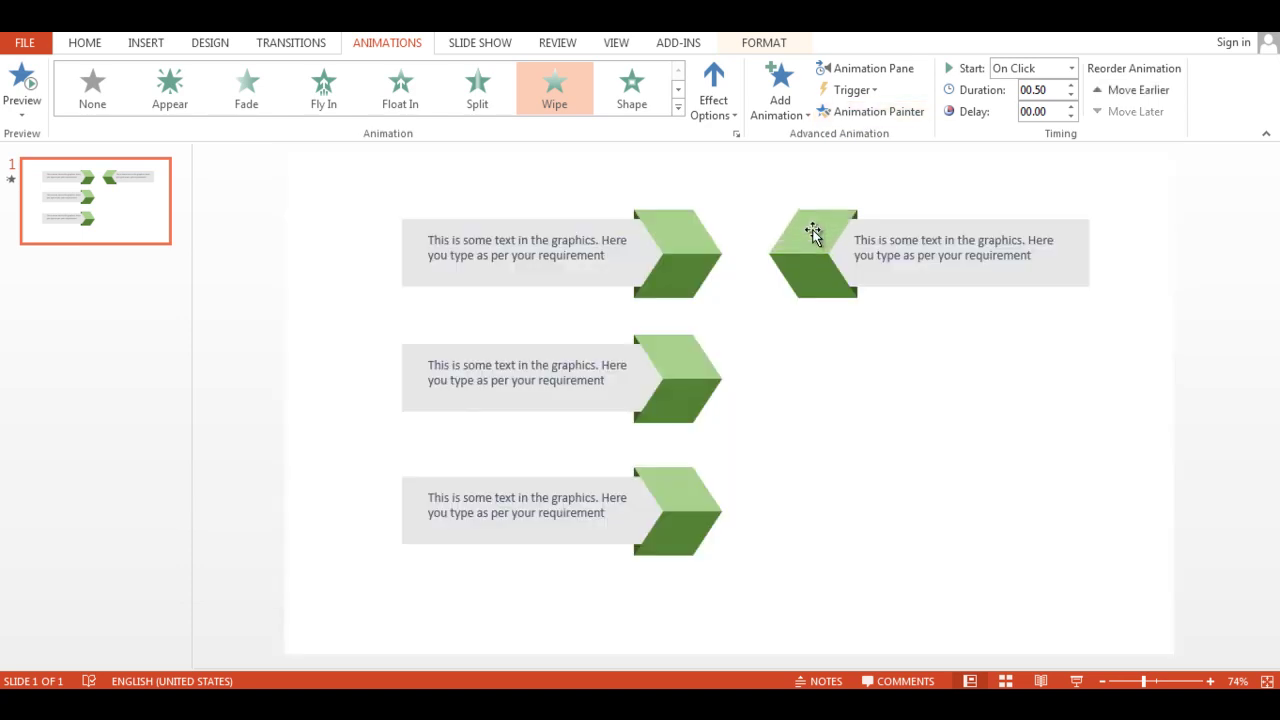
pyautogui.click(686, 281)
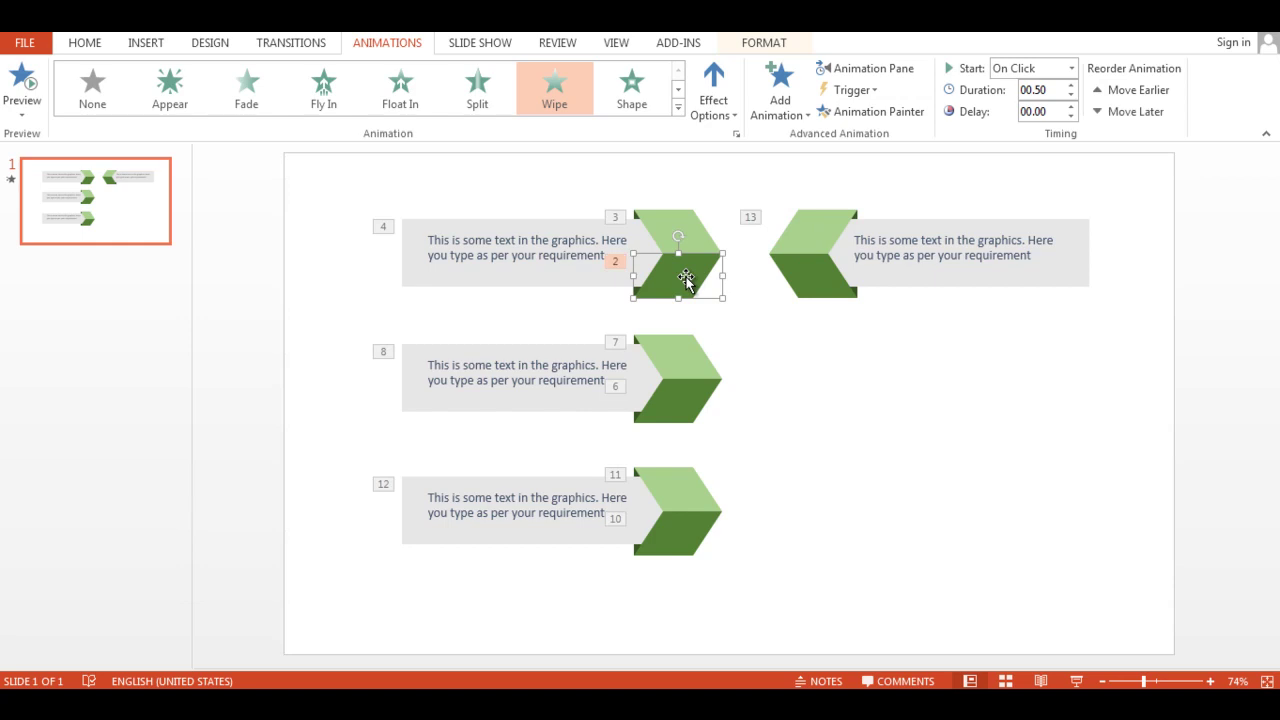
pyautogui.click(866, 112)
pyautogui.click(817, 274)
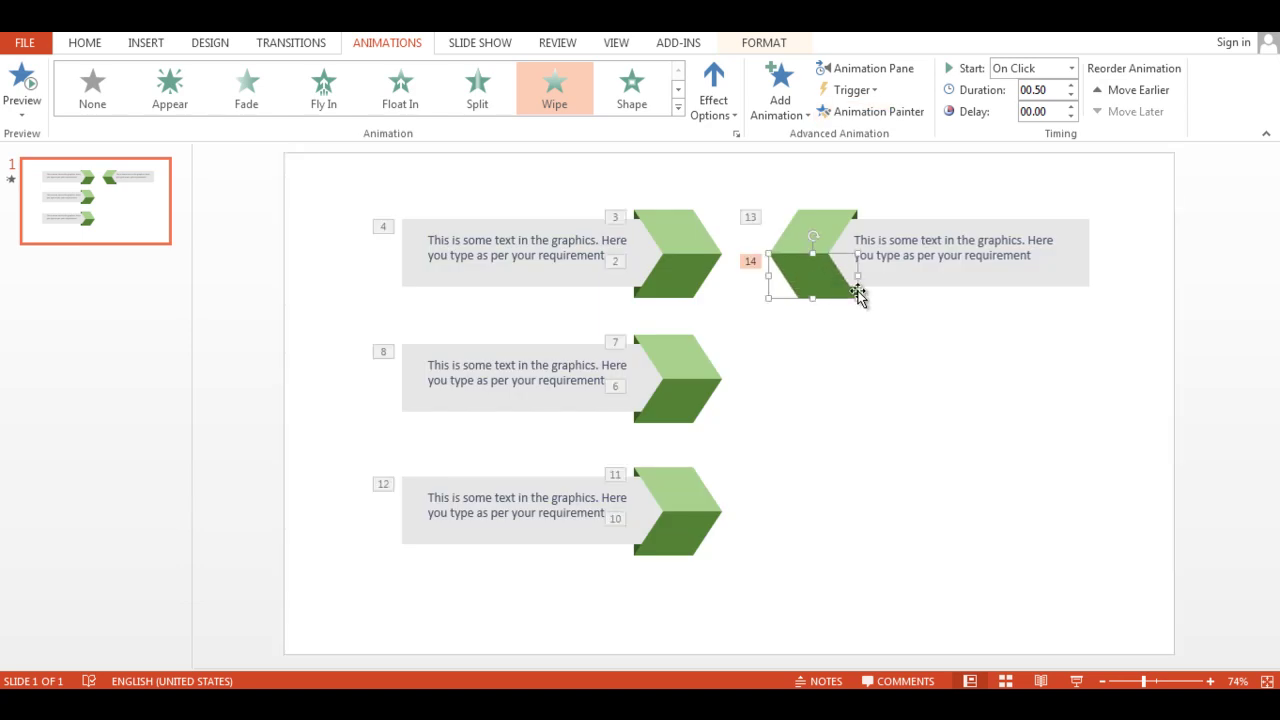
pyautogui.click(857, 219)
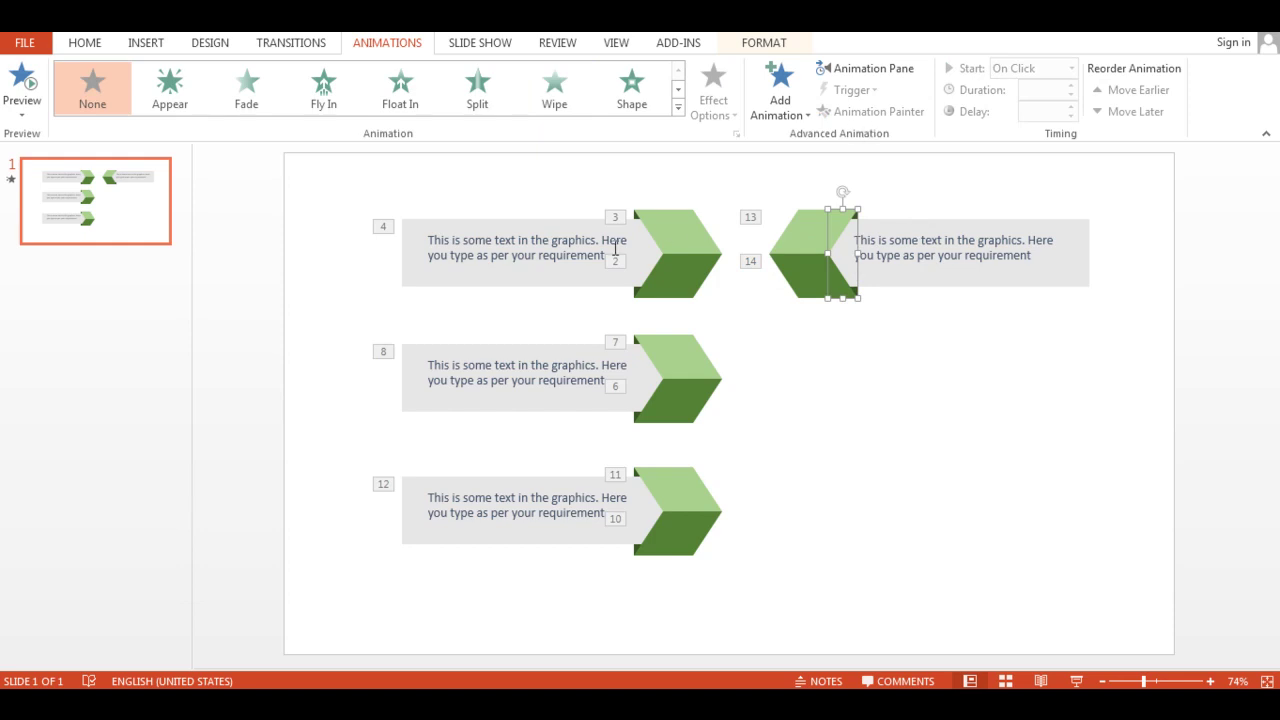
pyautogui.click(636, 289)
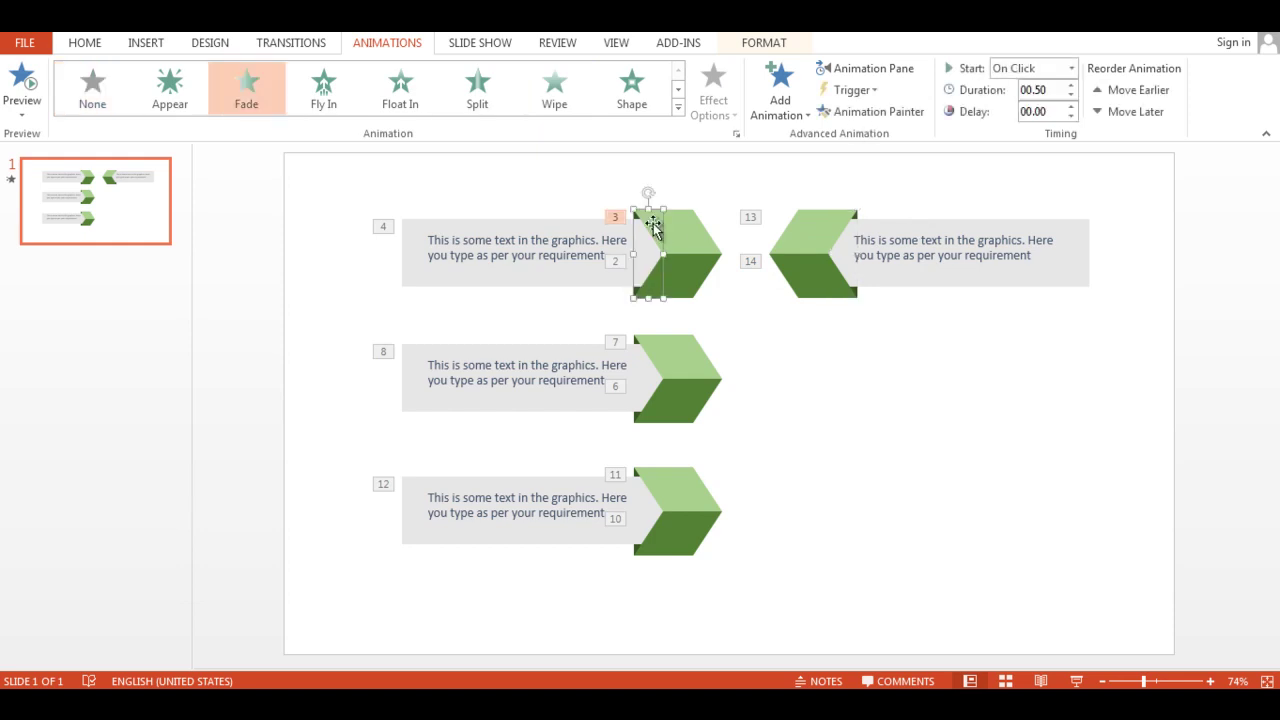
pyautogui.click(862, 114)
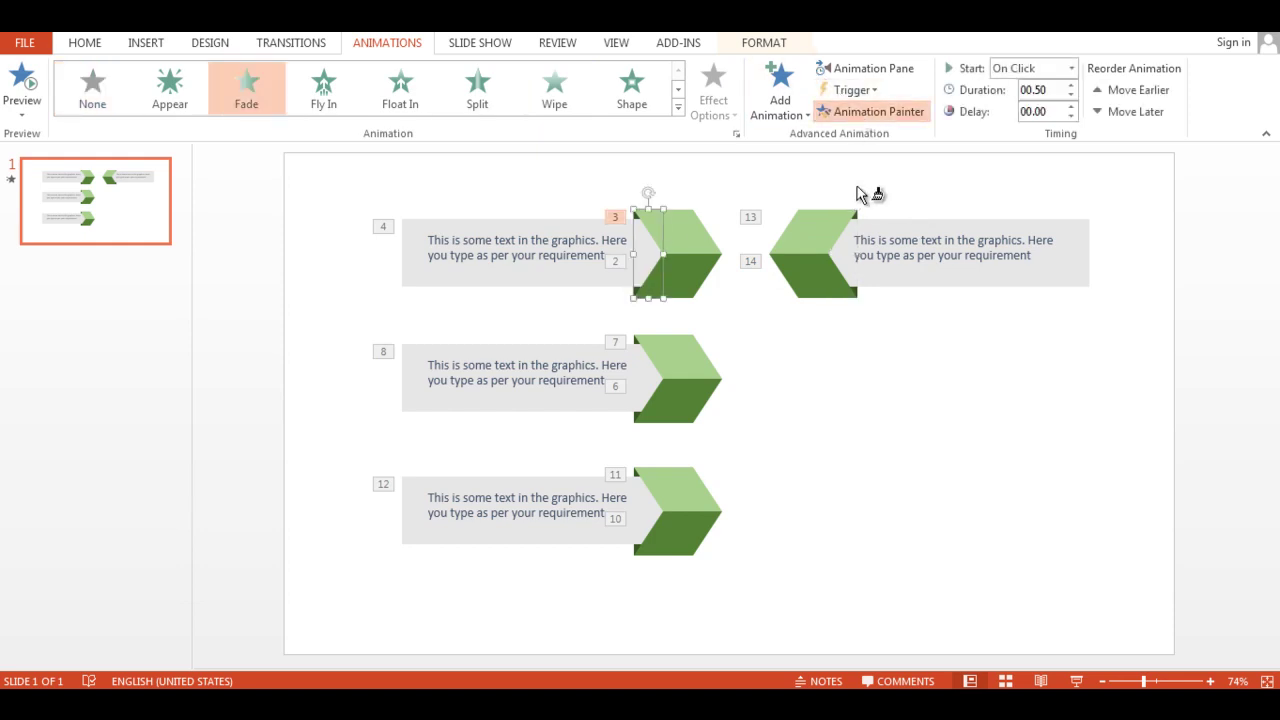
pyautogui.click(857, 220)
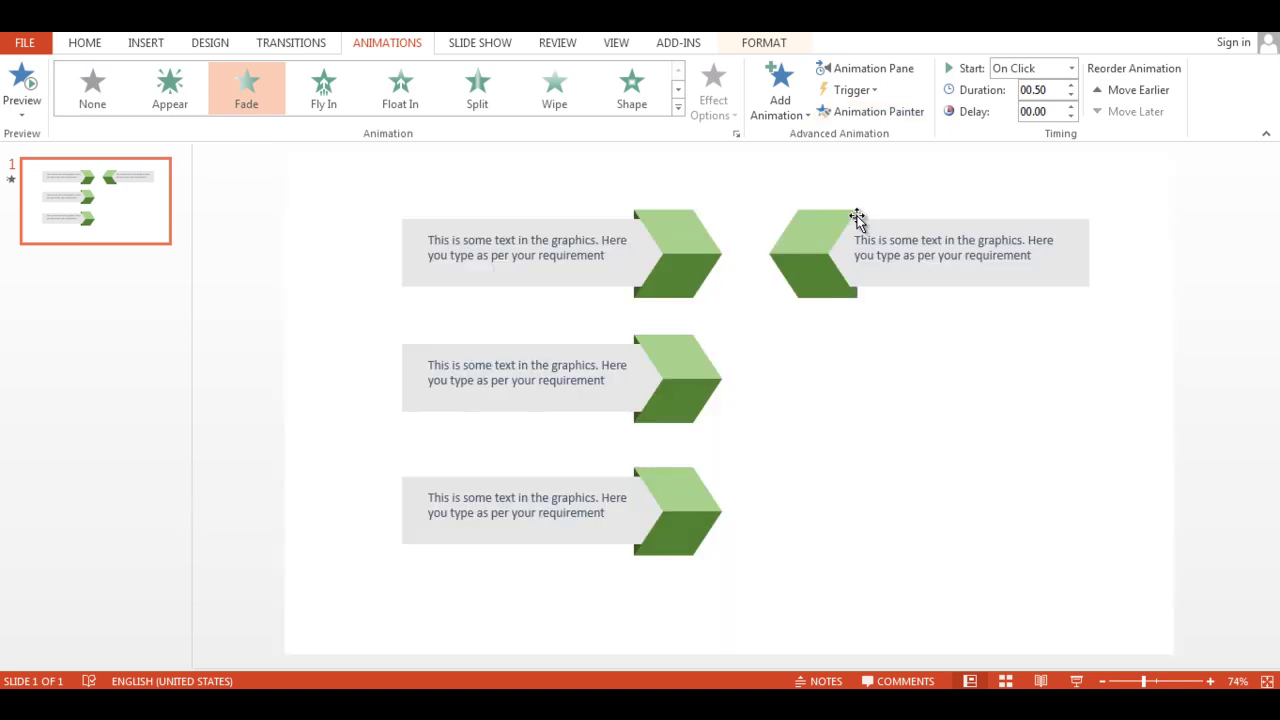
# Copy the Peek In animation to the right text box, set it From Left, and preview.
pyautogui.click(945, 277)
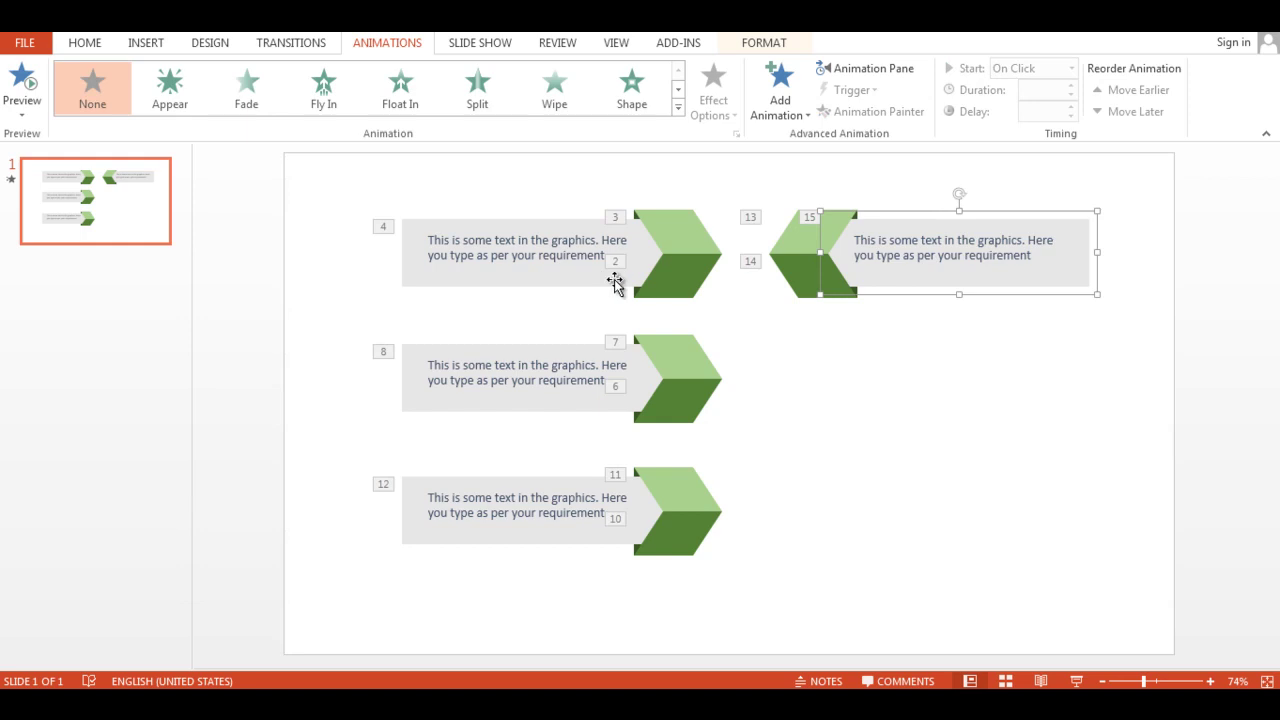
pyautogui.click(601, 280)
pyautogui.click(843, 115)
pyautogui.click(940, 283)
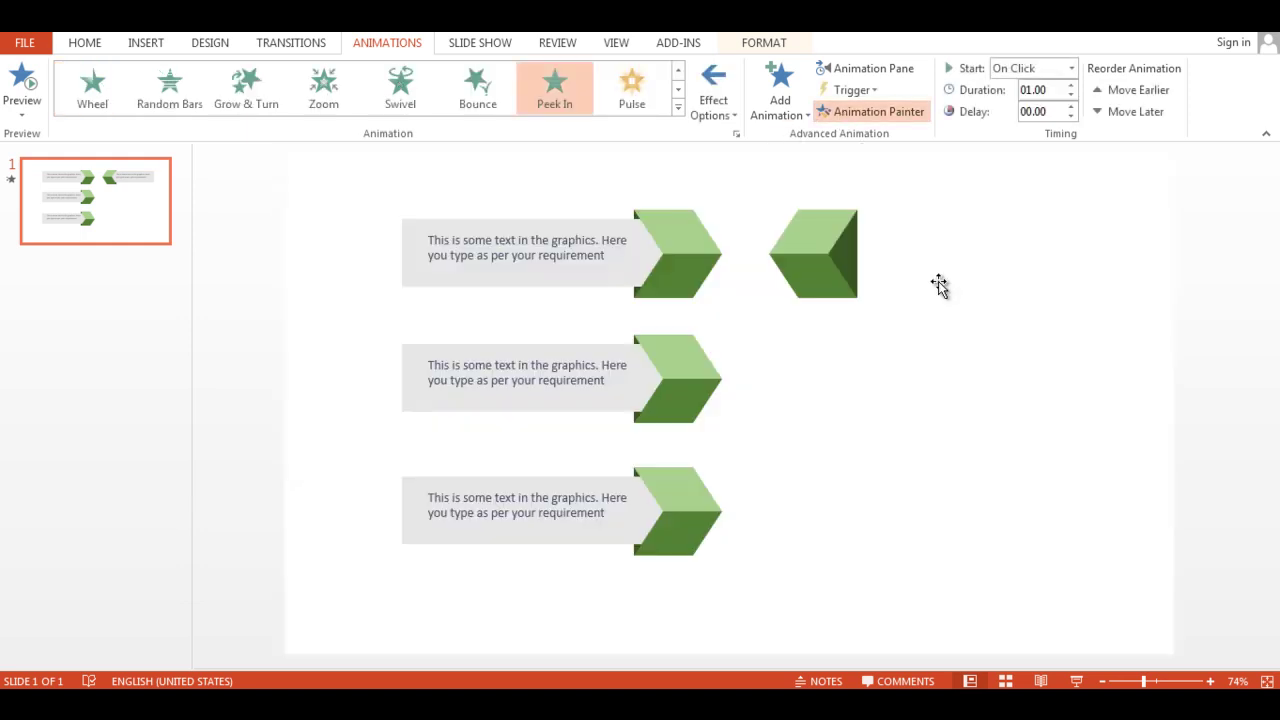
pyautogui.click(971, 408)
pyautogui.click(937, 280)
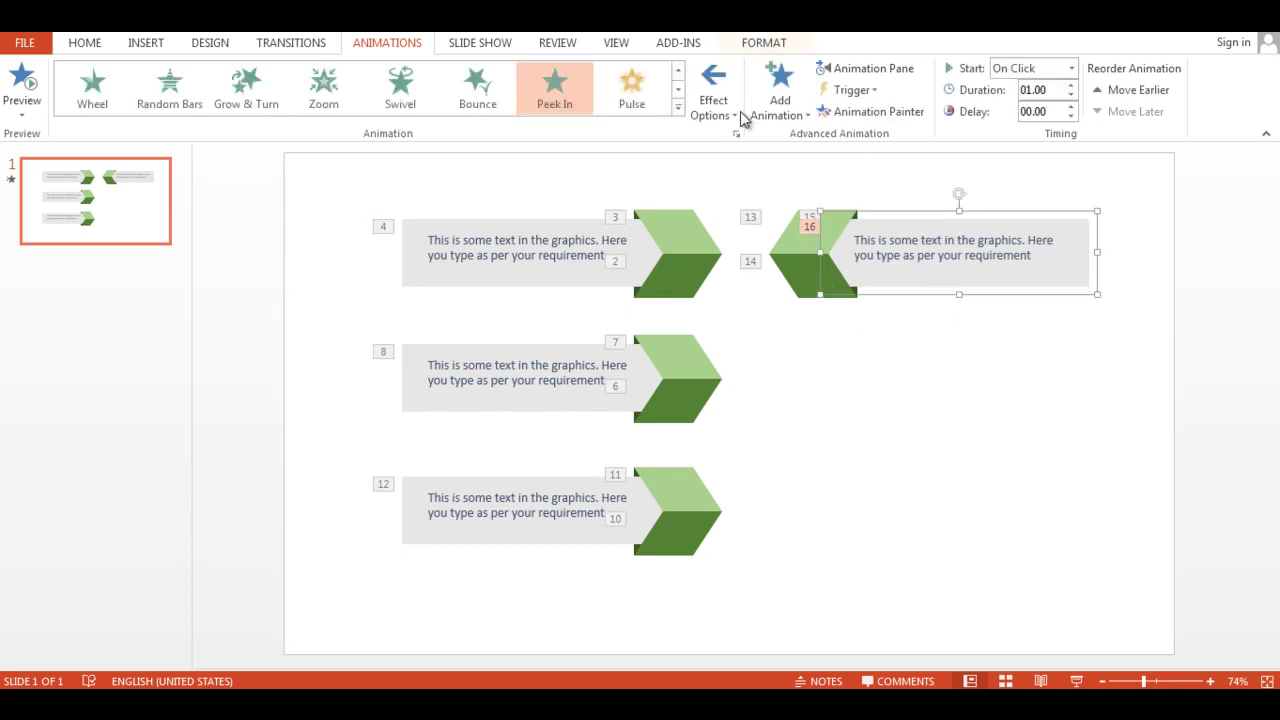
pyautogui.click(730, 110)
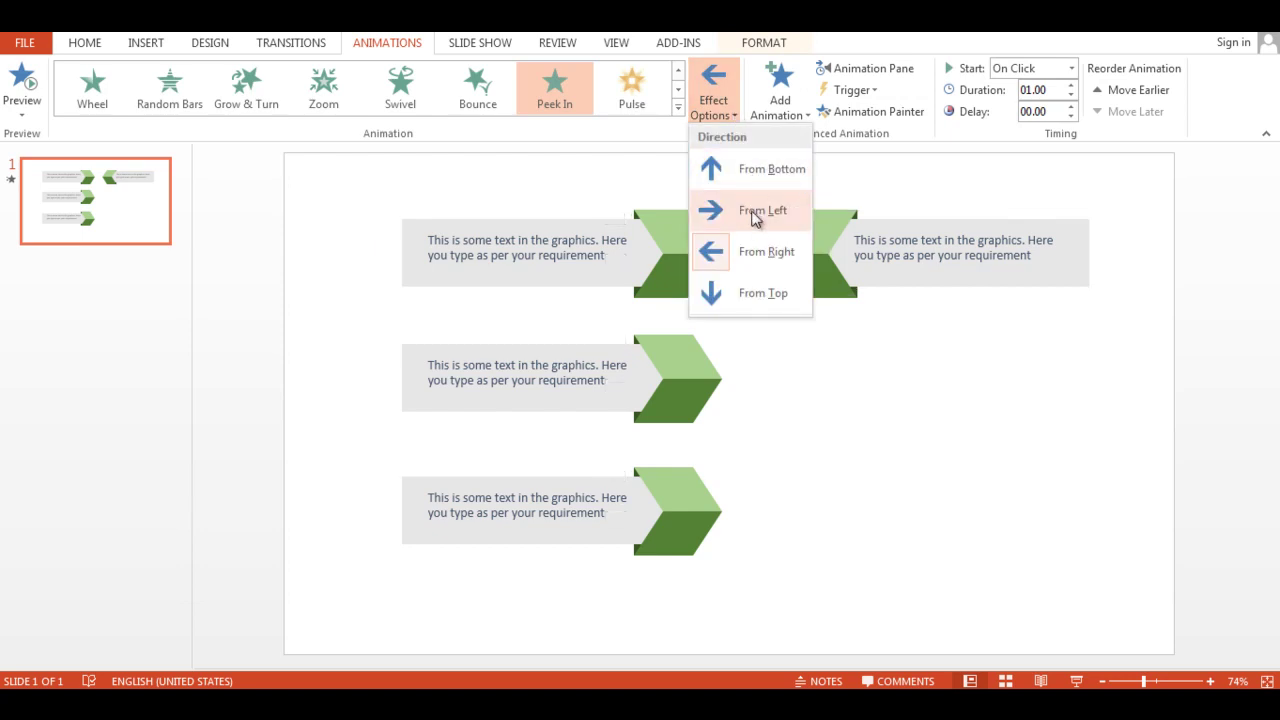
pyautogui.click(755, 214)
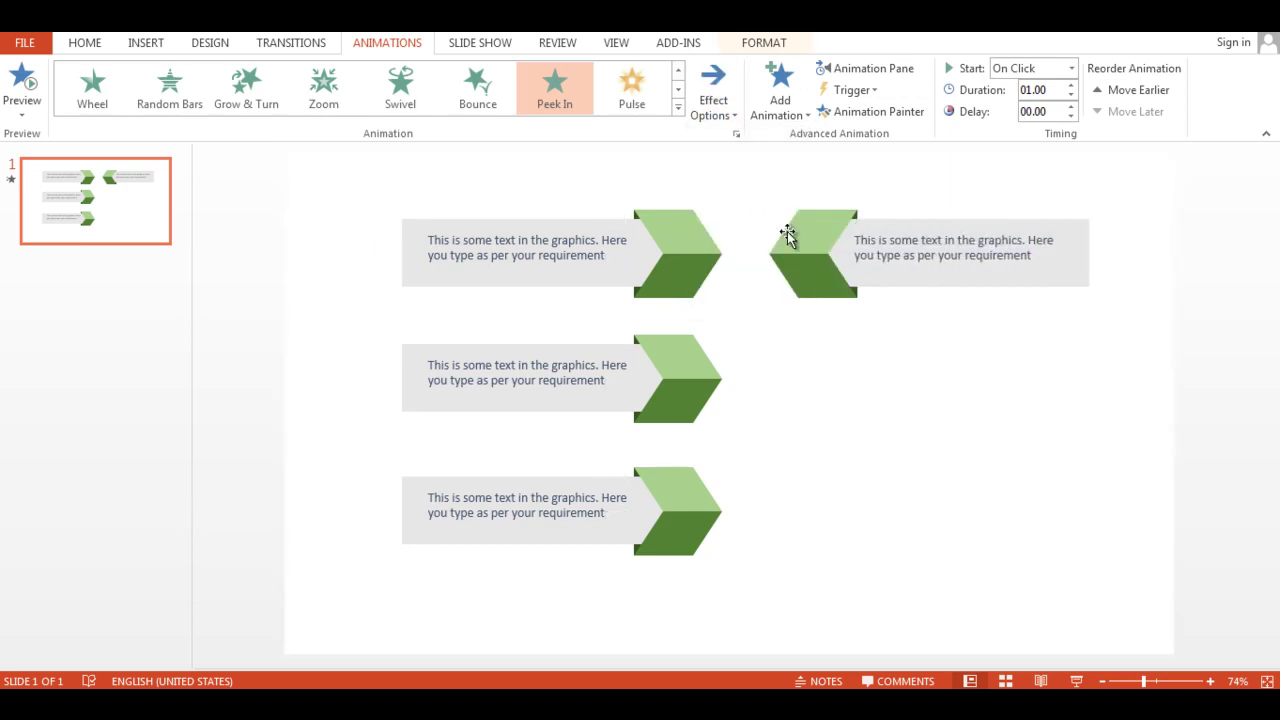
pyautogui.click(807, 280)
pyautogui.click(890, 205)
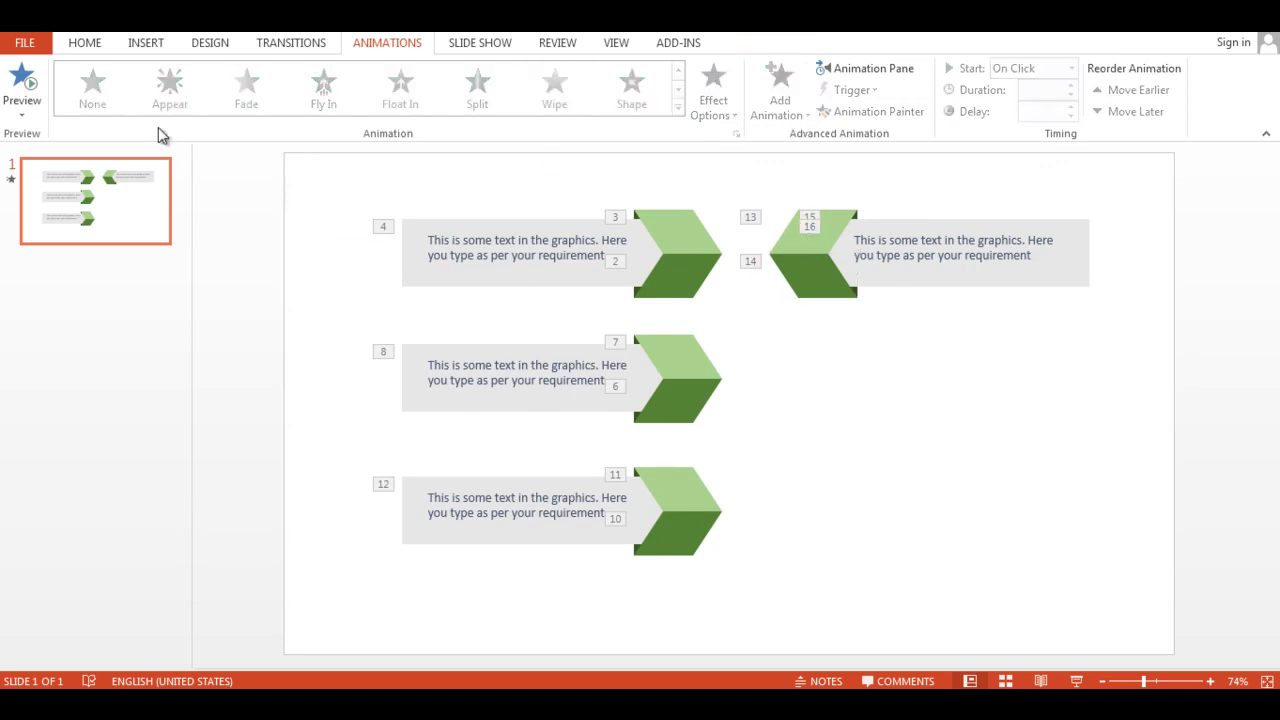
pyautogui.click(30, 90)
# Duplicate the mirrored banner into the lower gap and move the original into the upper gap.
pyautogui.moveTo(757, 191); pyautogui.dragTo(1114, 362)
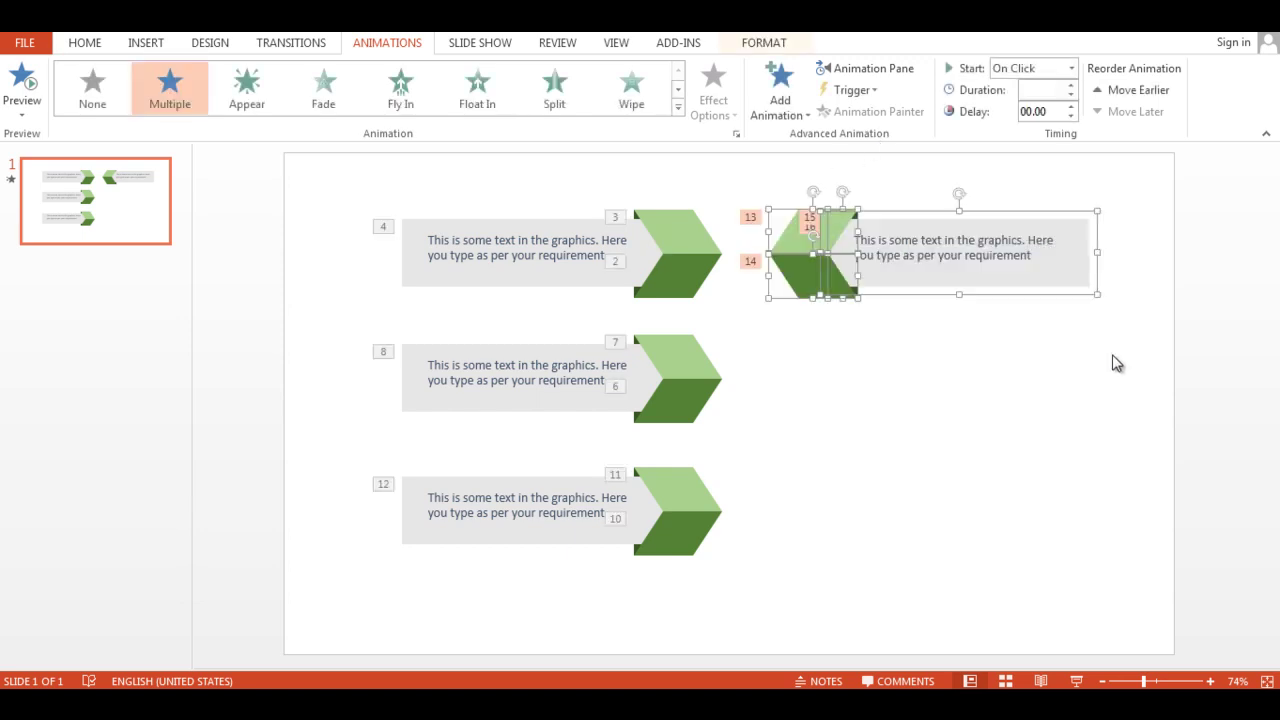
pyautogui.moveTo(995, 265)
pyautogui.mouseDown()
pyautogui.moveTo(954, 463)
pyautogui.moveTo(952, 452)
pyautogui.mouseUp()
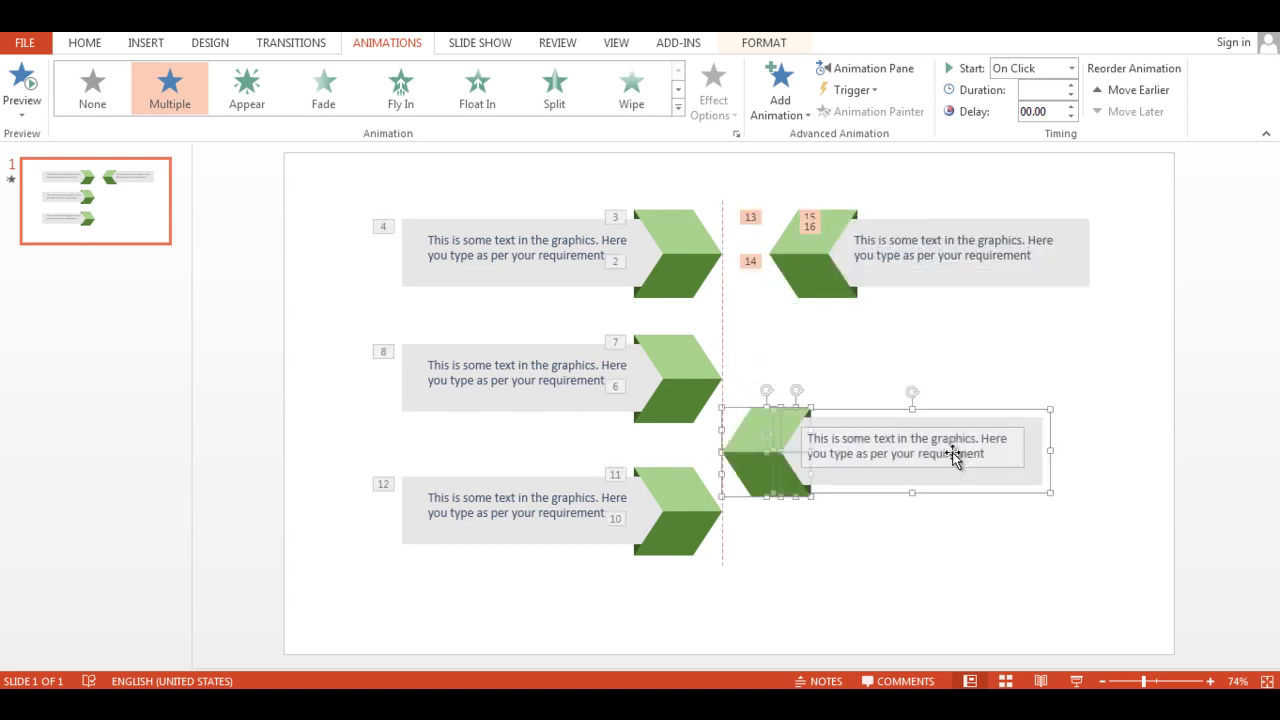
pyautogui.click(771, 185)
pyautogui.moveTo(771, 185); pyautogui.dragTo(1058, 318)
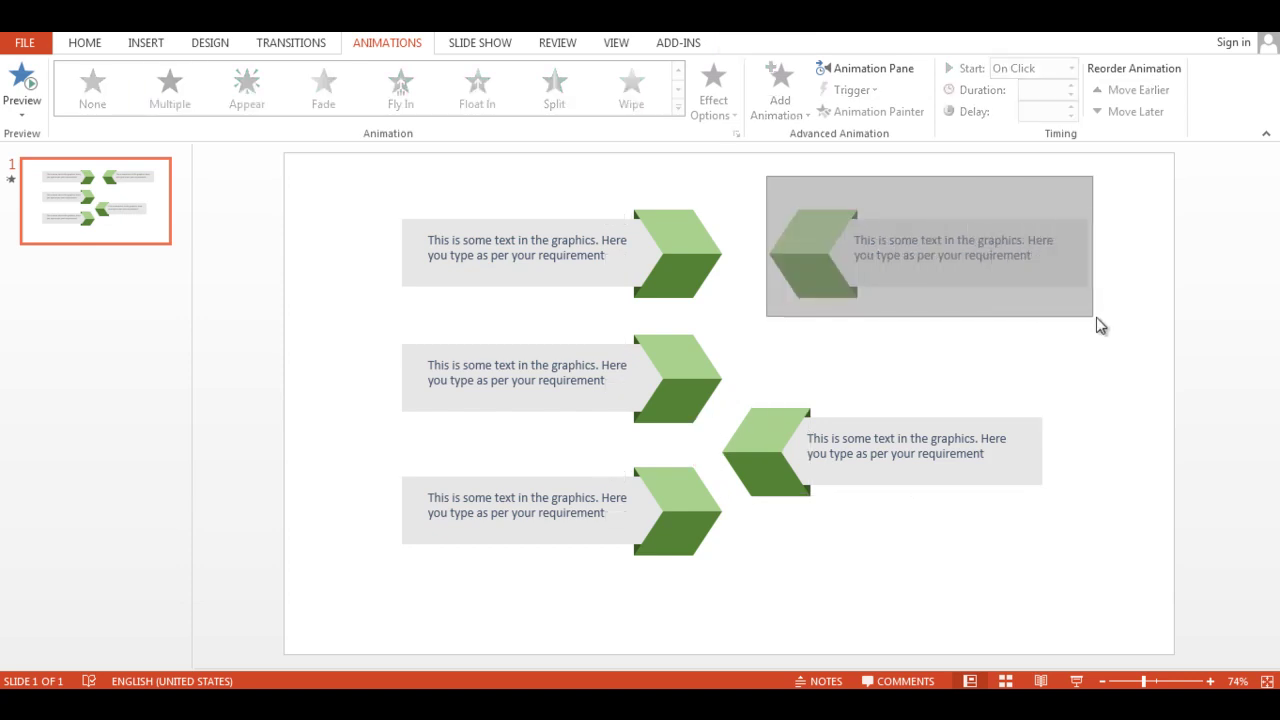
pyautogui.moveTo(1006, 297); pyautogui.dragTo(960, 347)
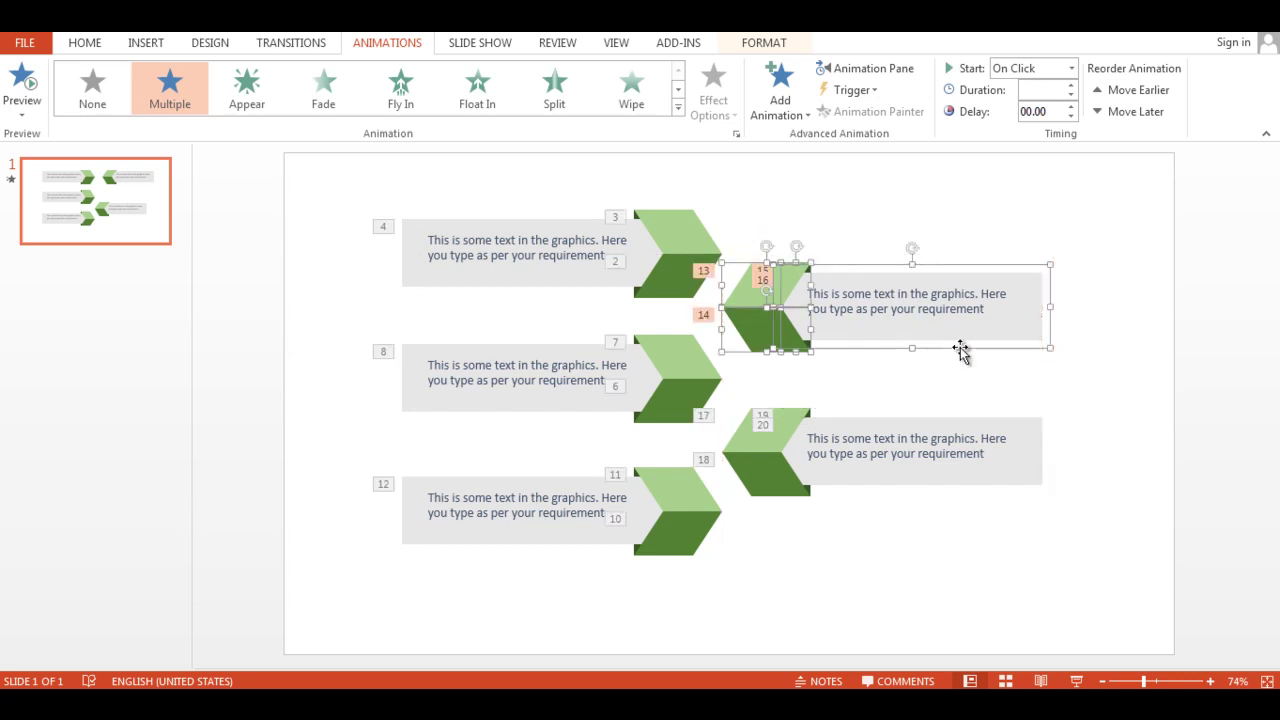
pyautogui.click(915, 551)
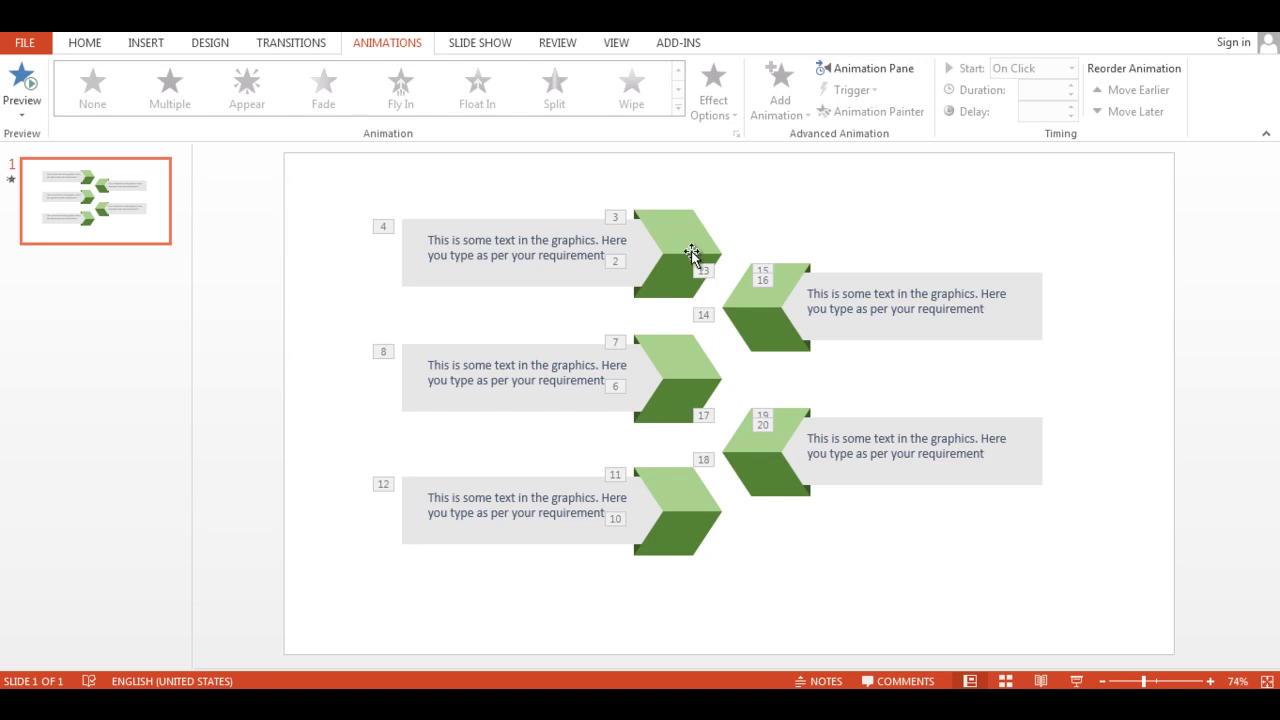
# Fill the middle chevron's upper half light blue and its lower half dark blue.
pyautogui.click(676, 363)
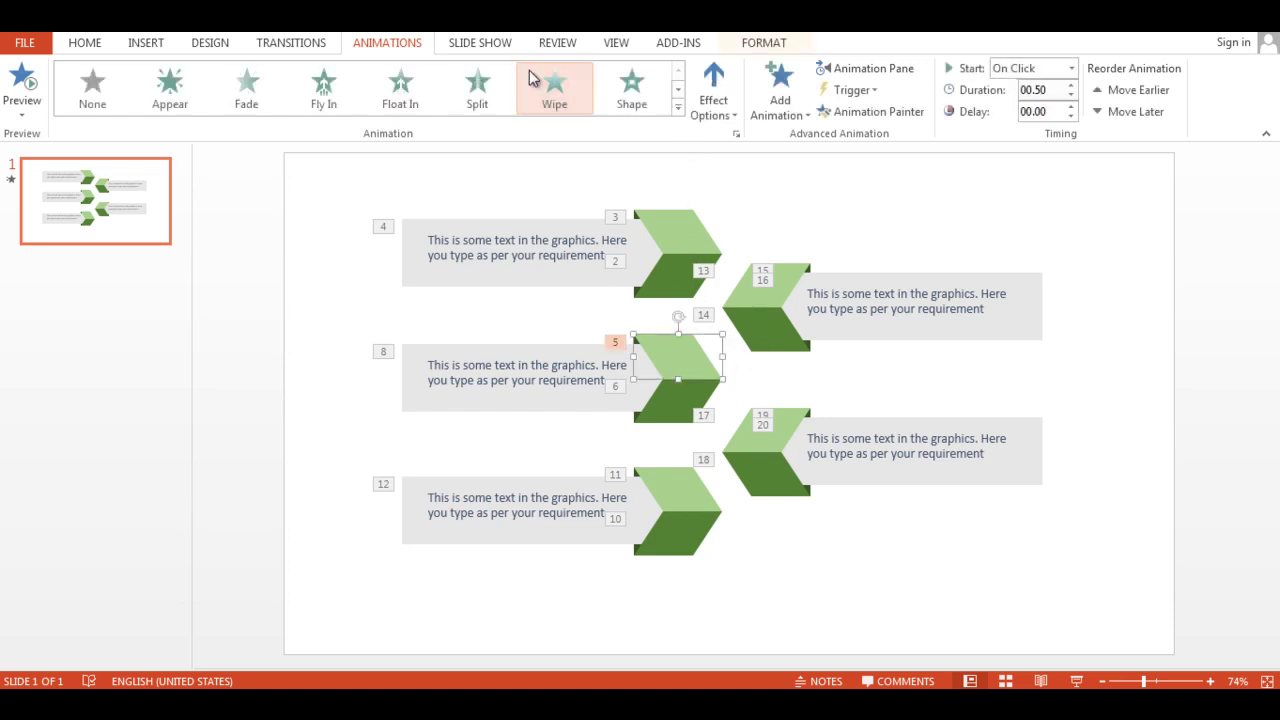
pyautogui.click(760, 44)
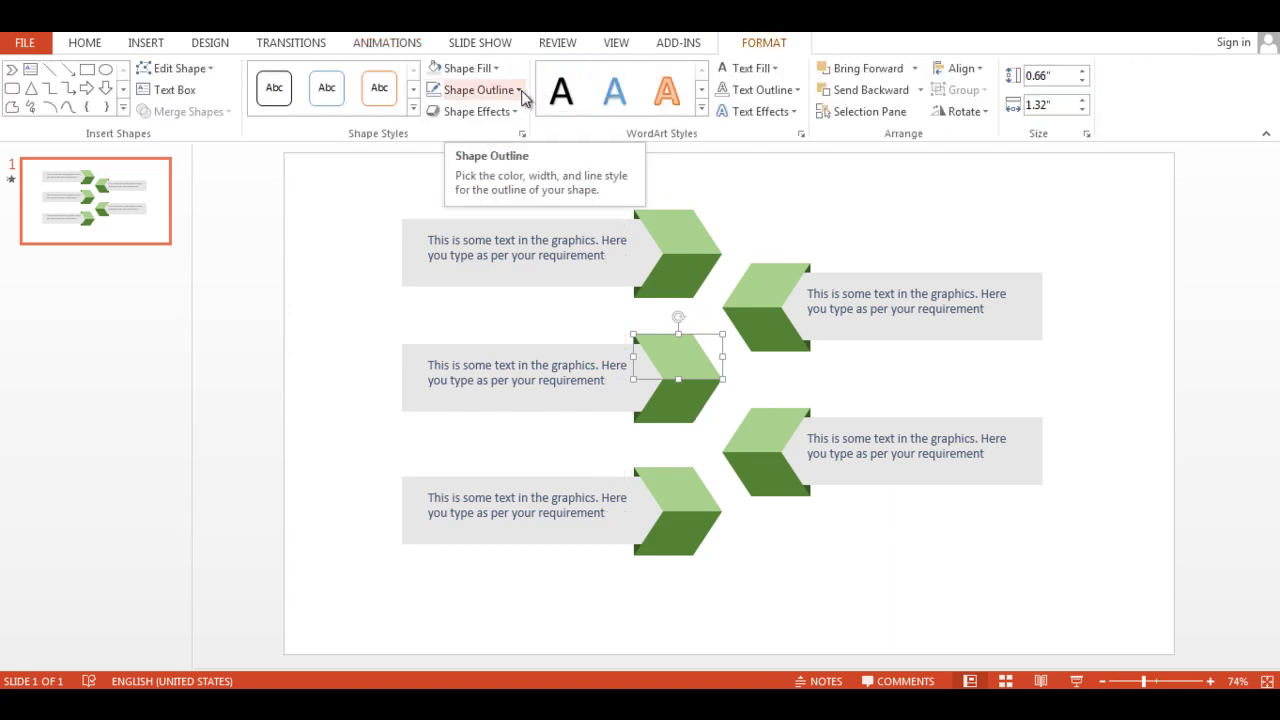
pyautogui.click(486, 68)
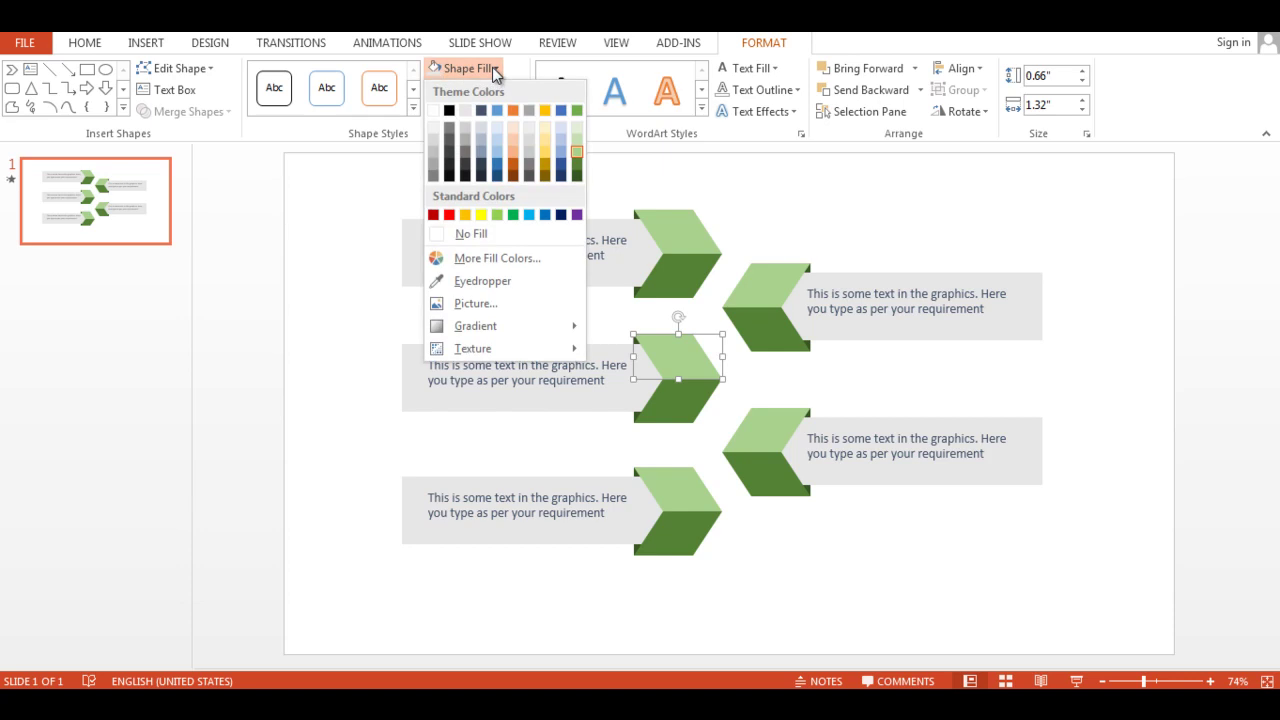
pyautogui.click(562, 154)
pyautogui.click(675, 402)
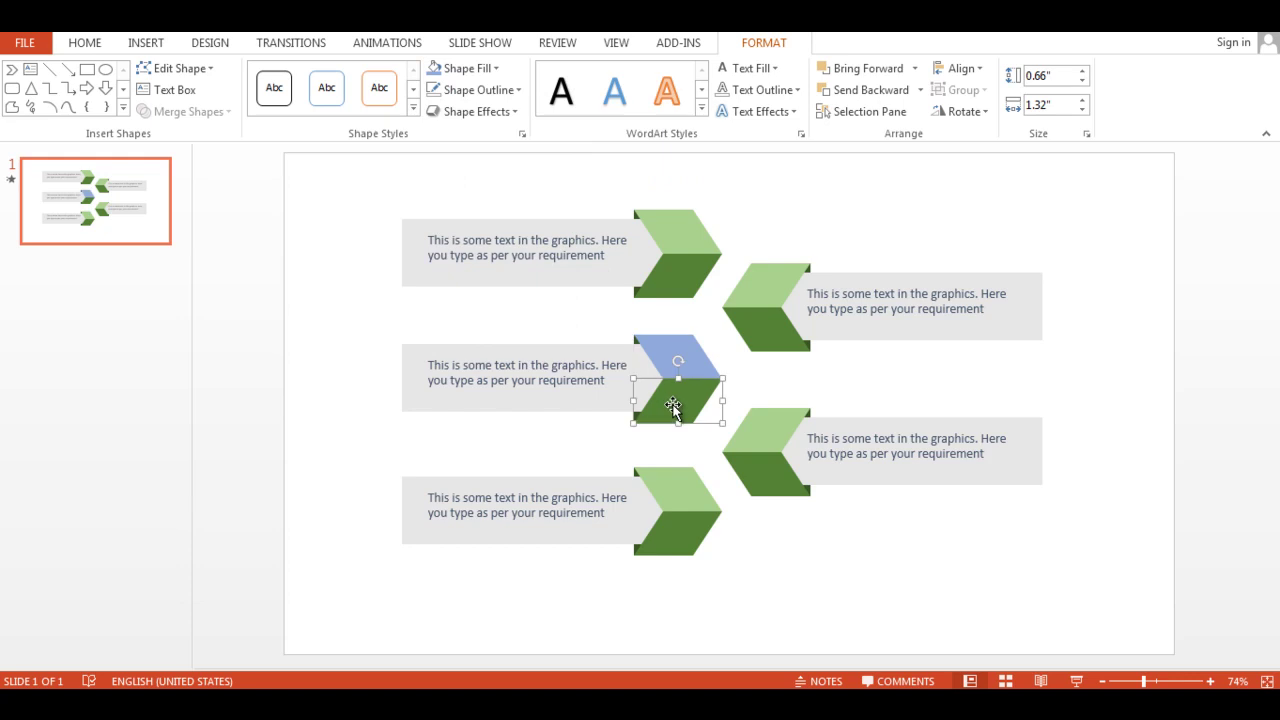
pyautogui.click(494, 70)
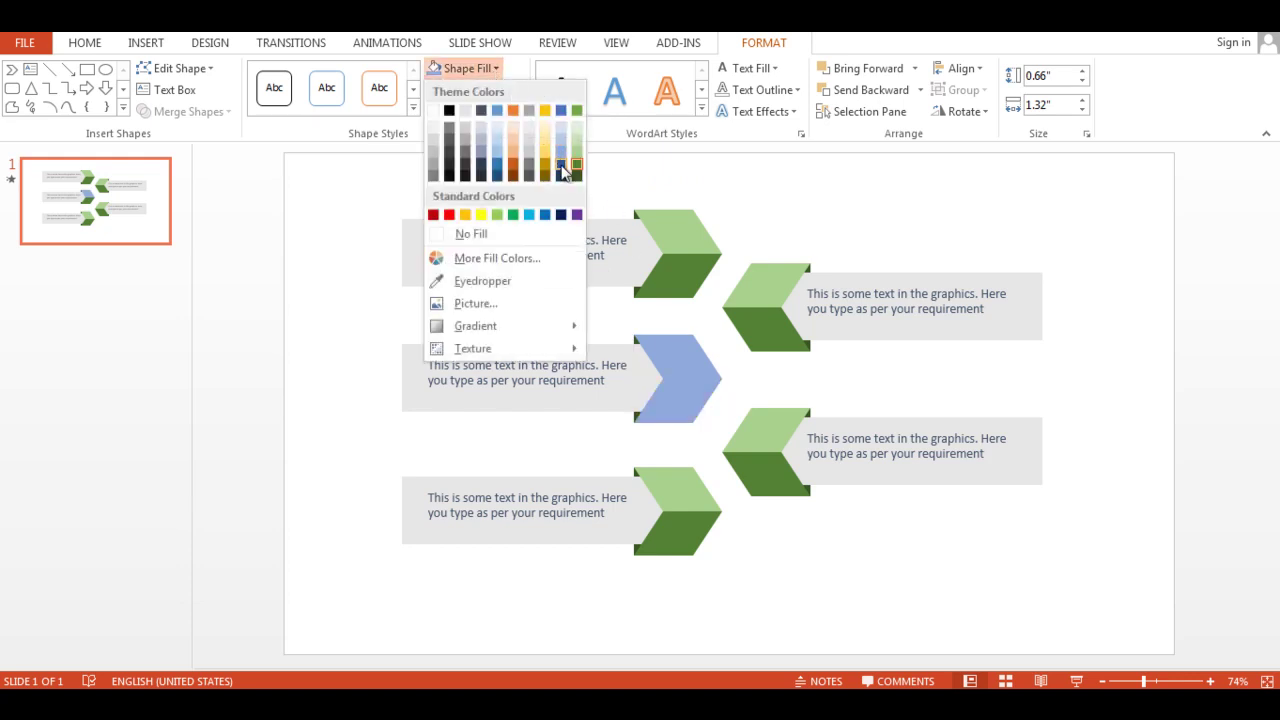
pyautogui.click(562, 172)
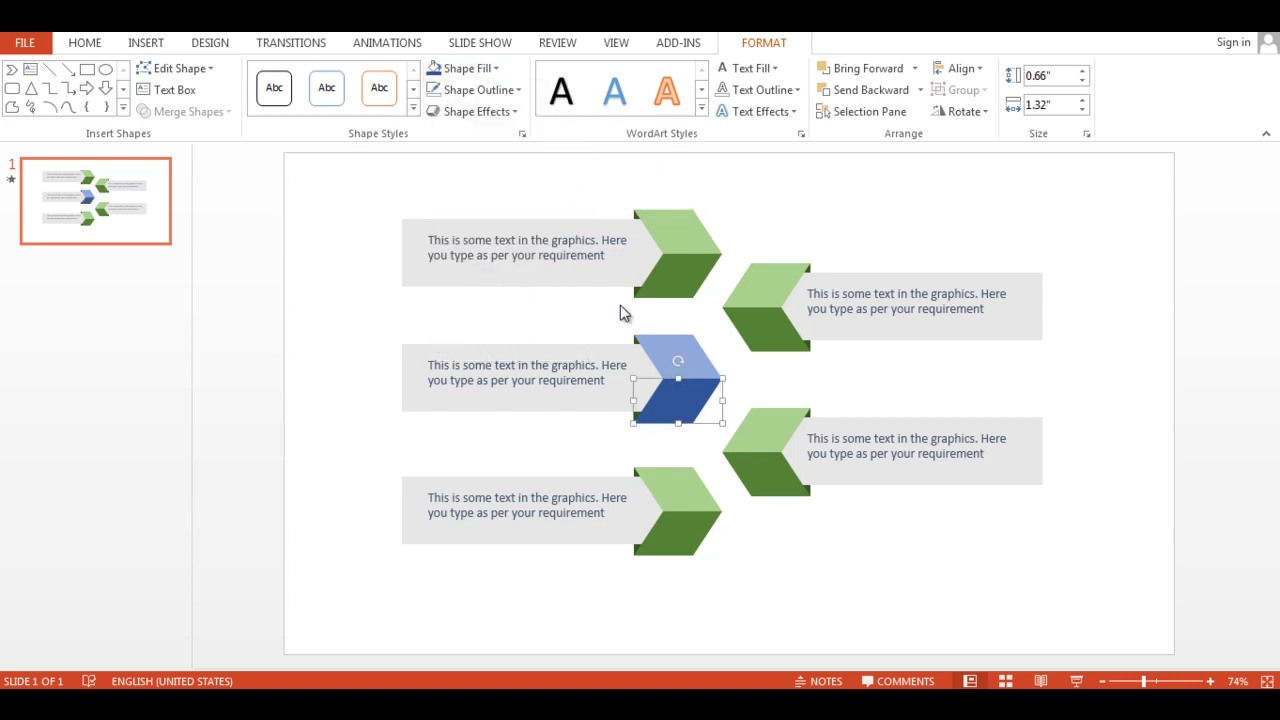
# Fill the middle chevron's narrow edge piece with the same dark blue.
pyautogui.click(637, 344)
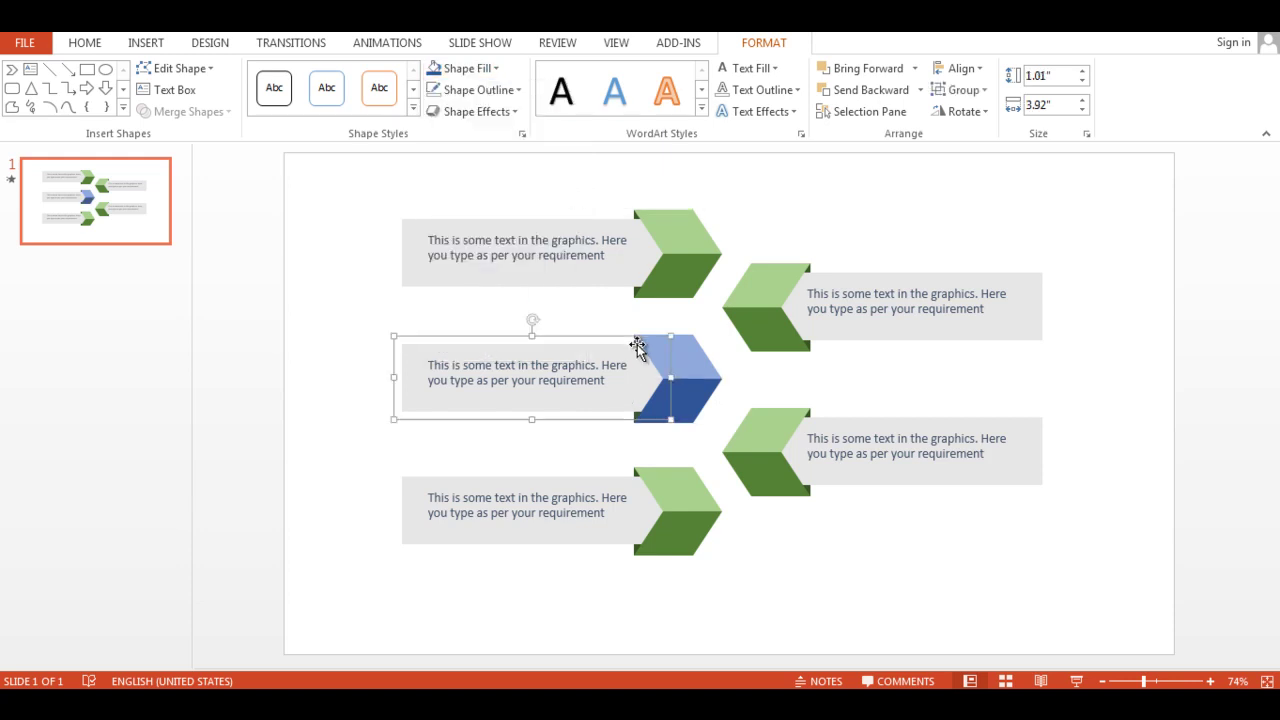
pyautogui.click(634, 434)
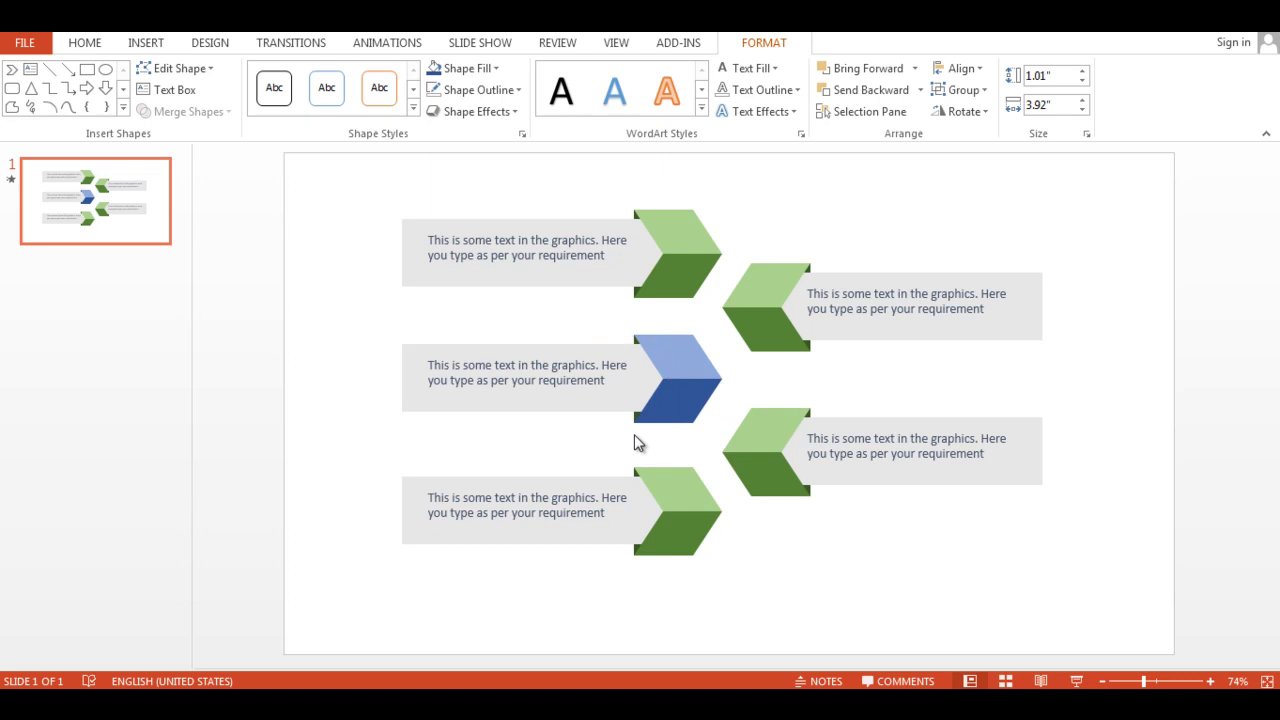
pyautogui.click(636, 418)
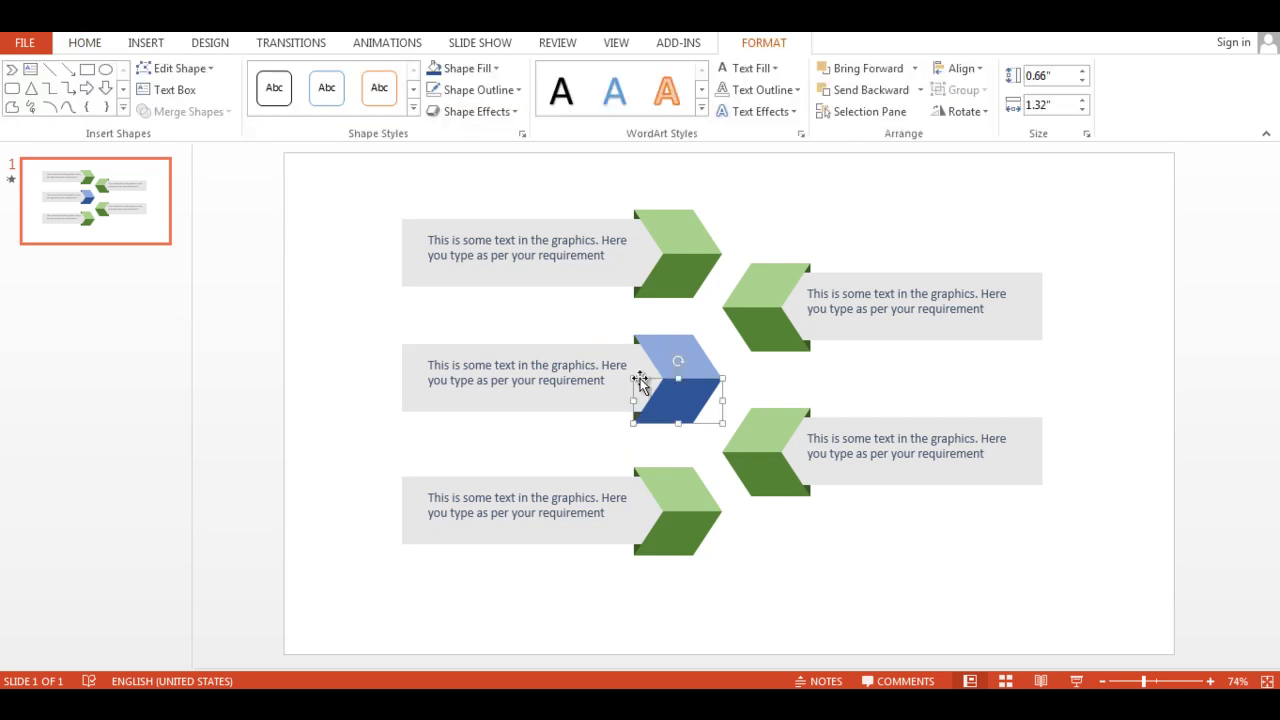
pyautogui.click(635, 342)
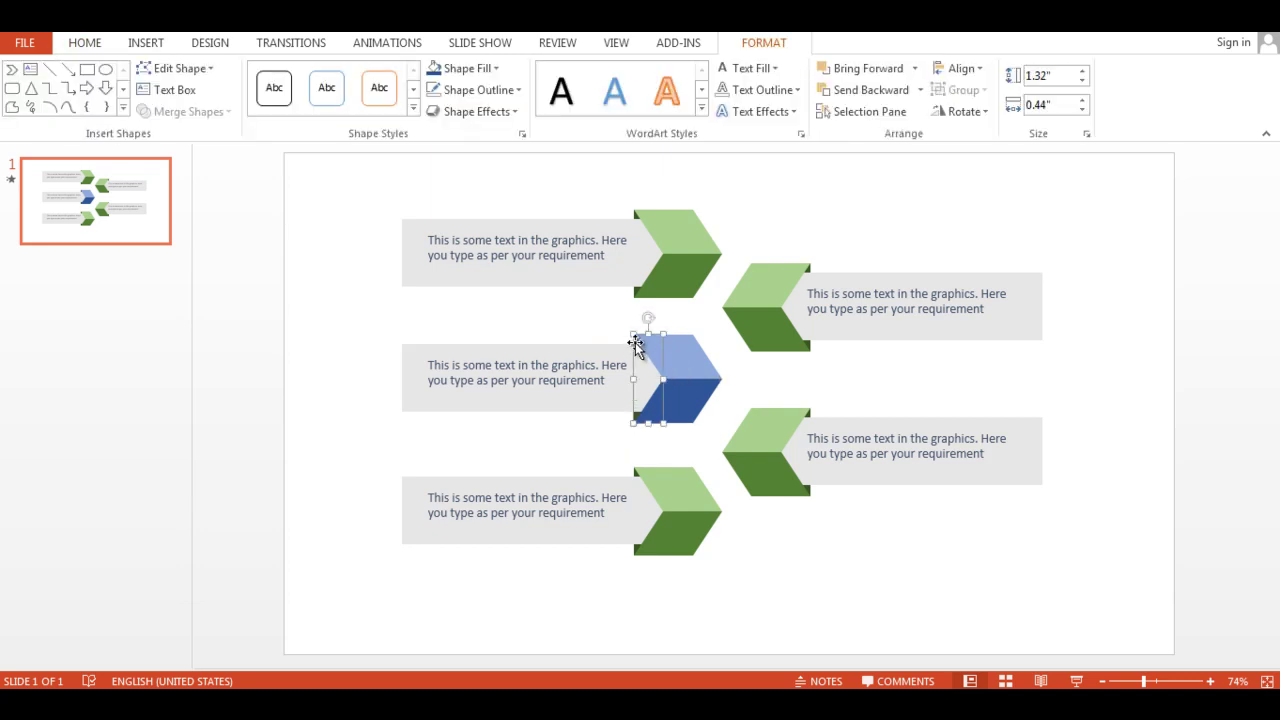
pyautogui.click(468, 68)
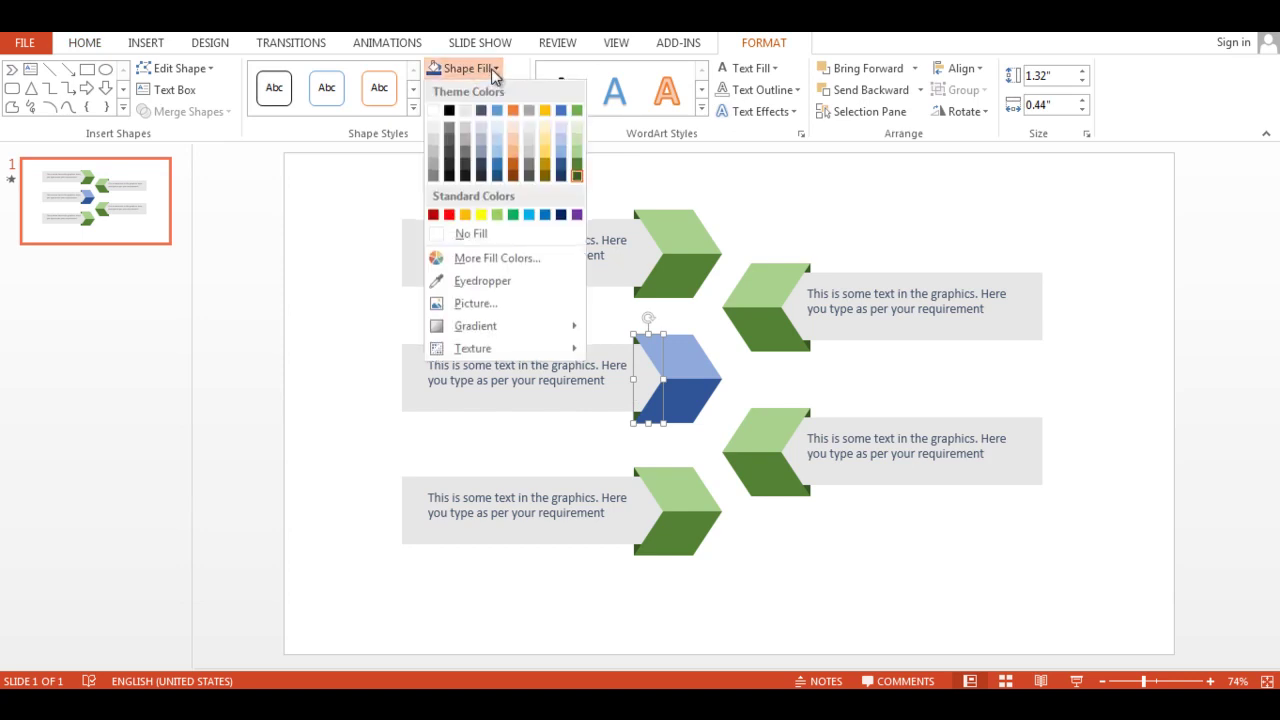
pyautogui.click(561, 176)
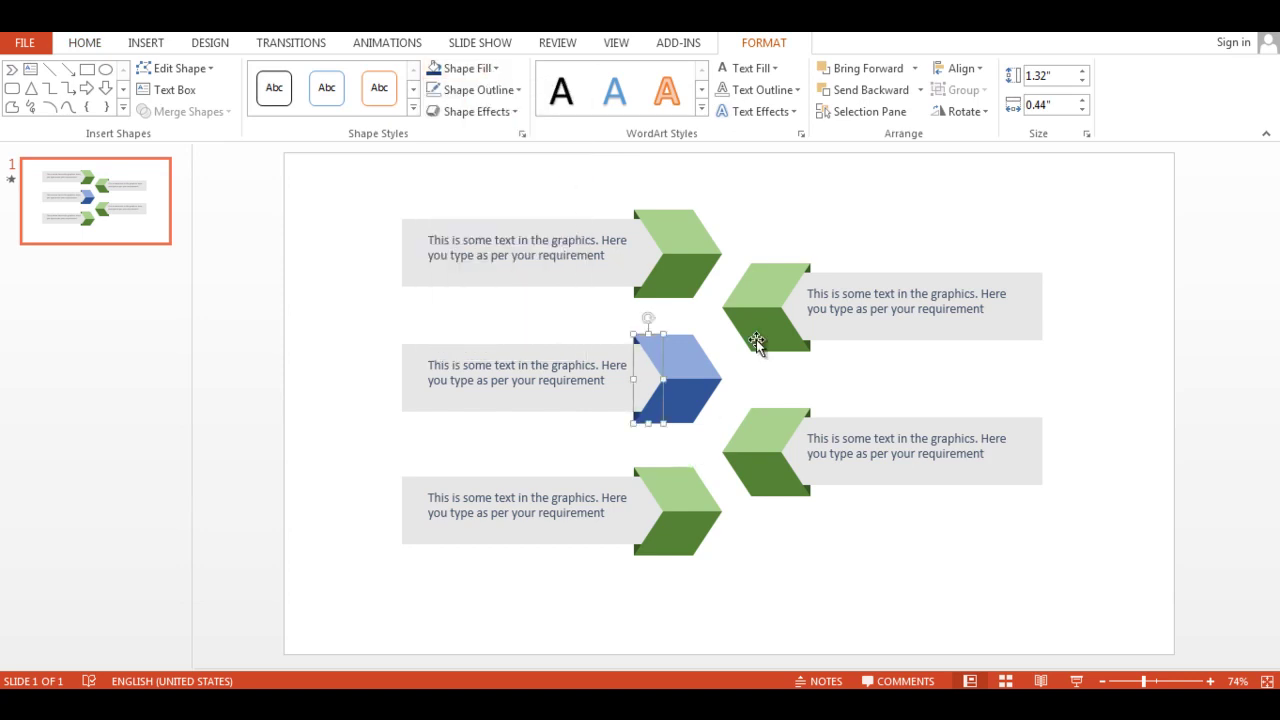
# Colour the upper-right chevron light gold on top, with its lower half and edge dark gold.
pyautogui.click(760, 290)
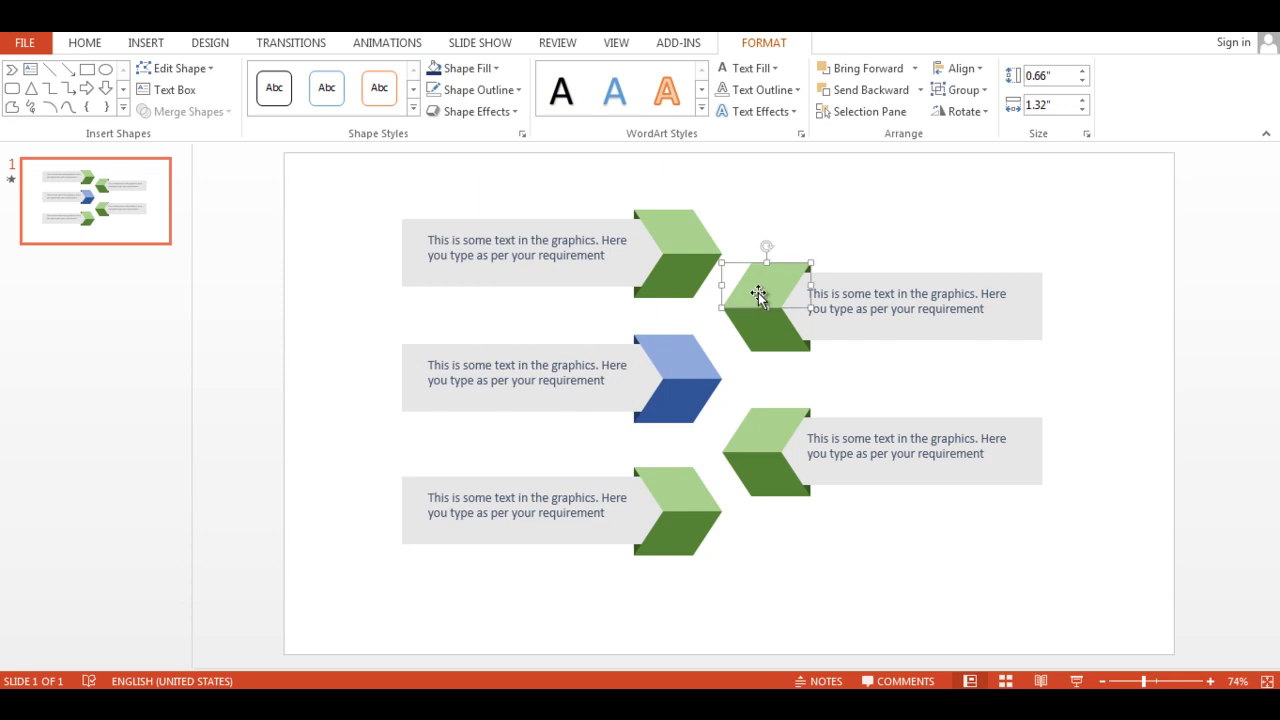
pyautogui.click(519, 91)
pyautogui.click(497, 70)
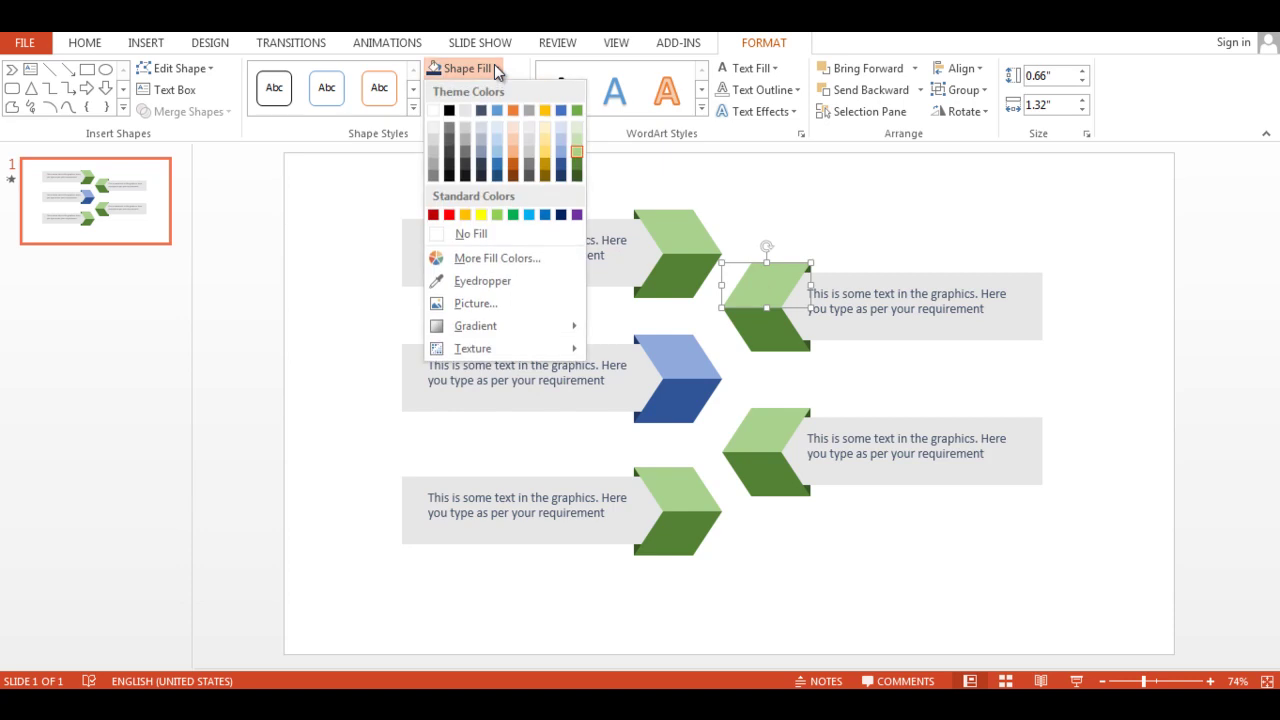
pyautogui.click(545, 147)
pyautogui.click(779, 348)
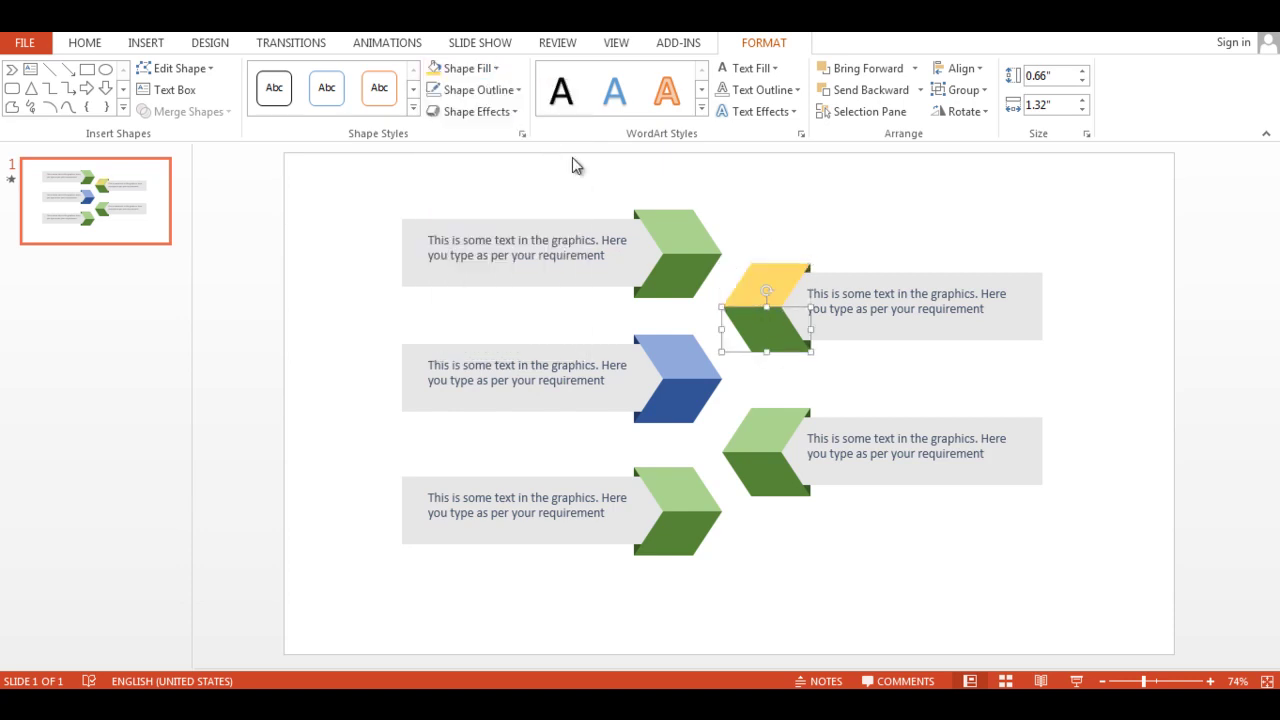
pyautogui.click(497, 69)
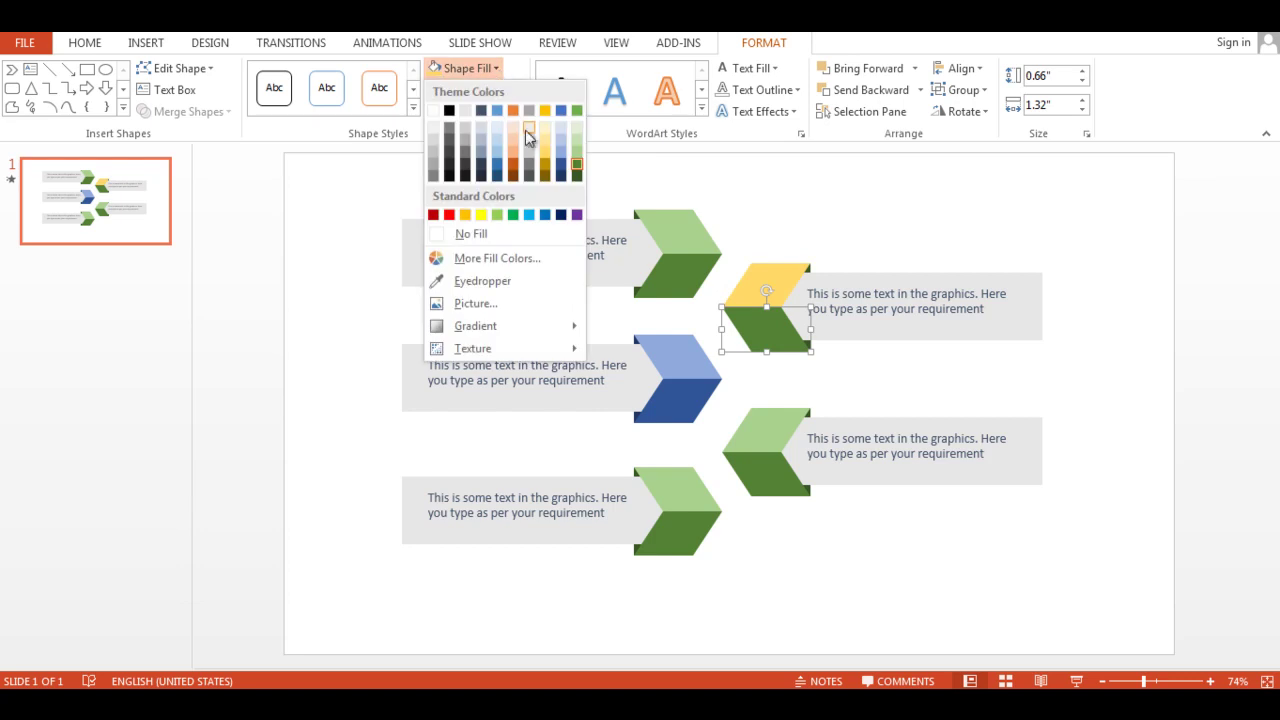
pyautogui.click(545, 163)
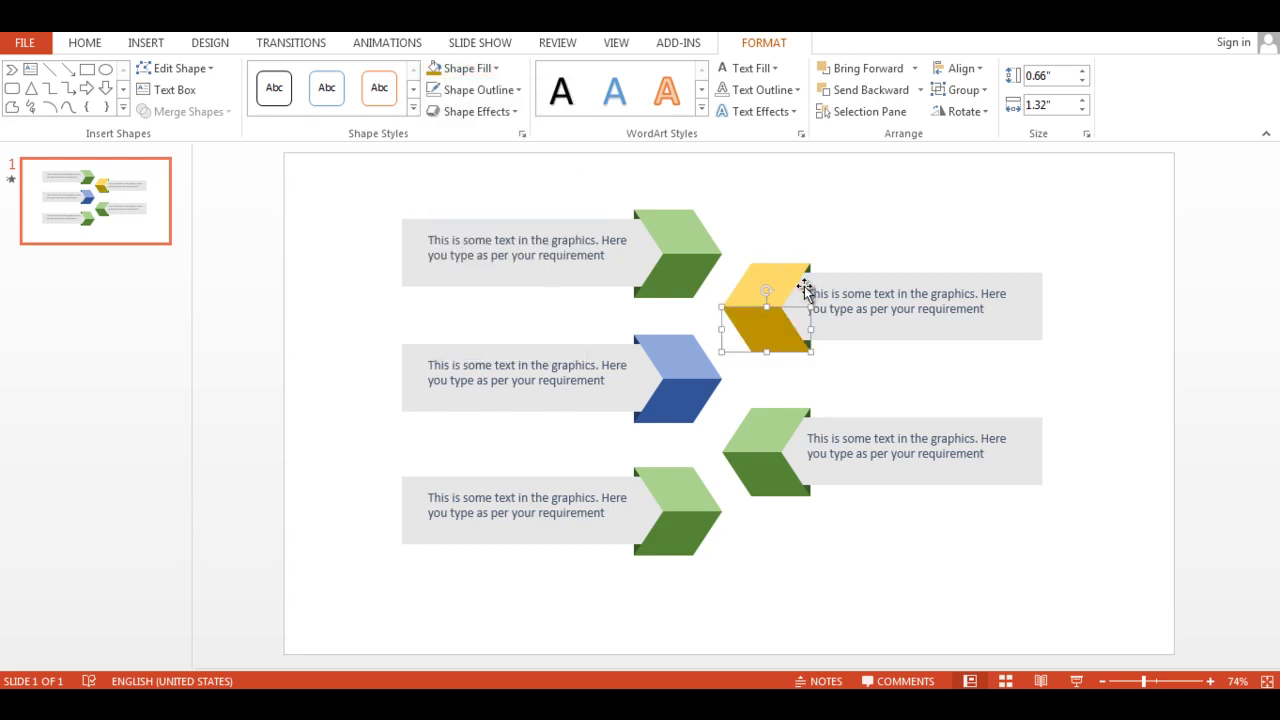
pyautogui.click(809, 272)
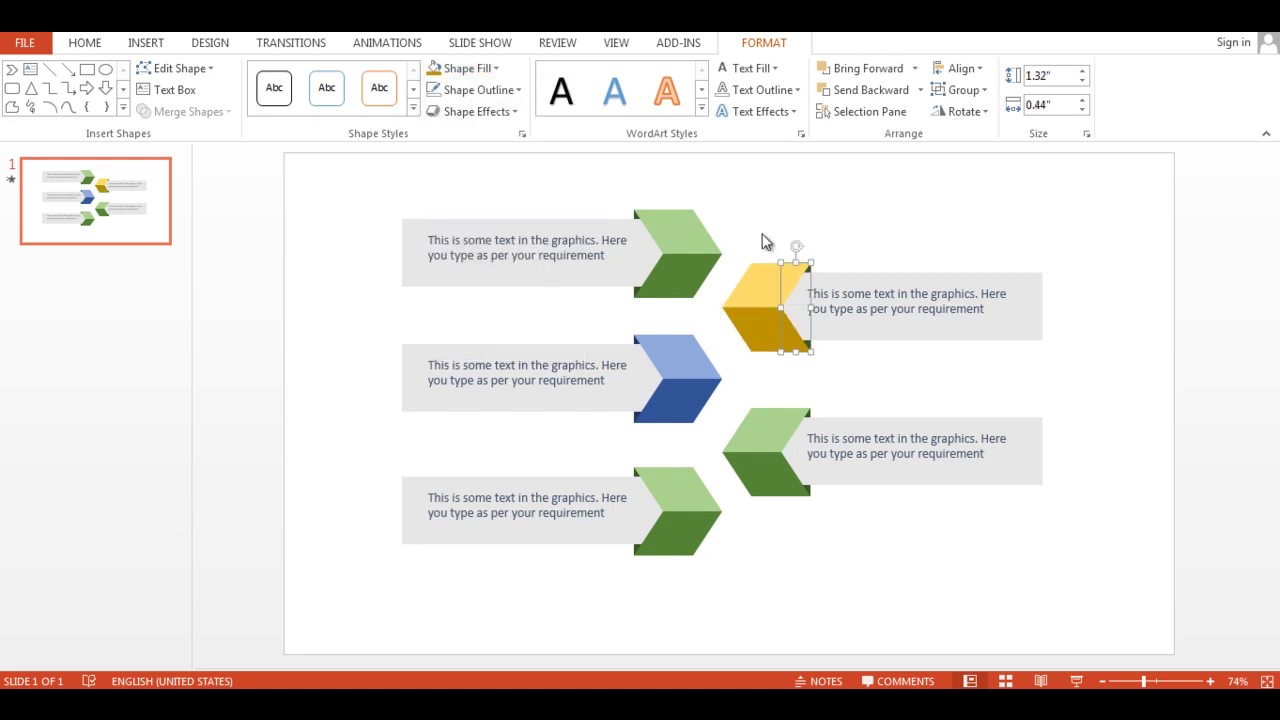
pyautogui.click(494, 69)
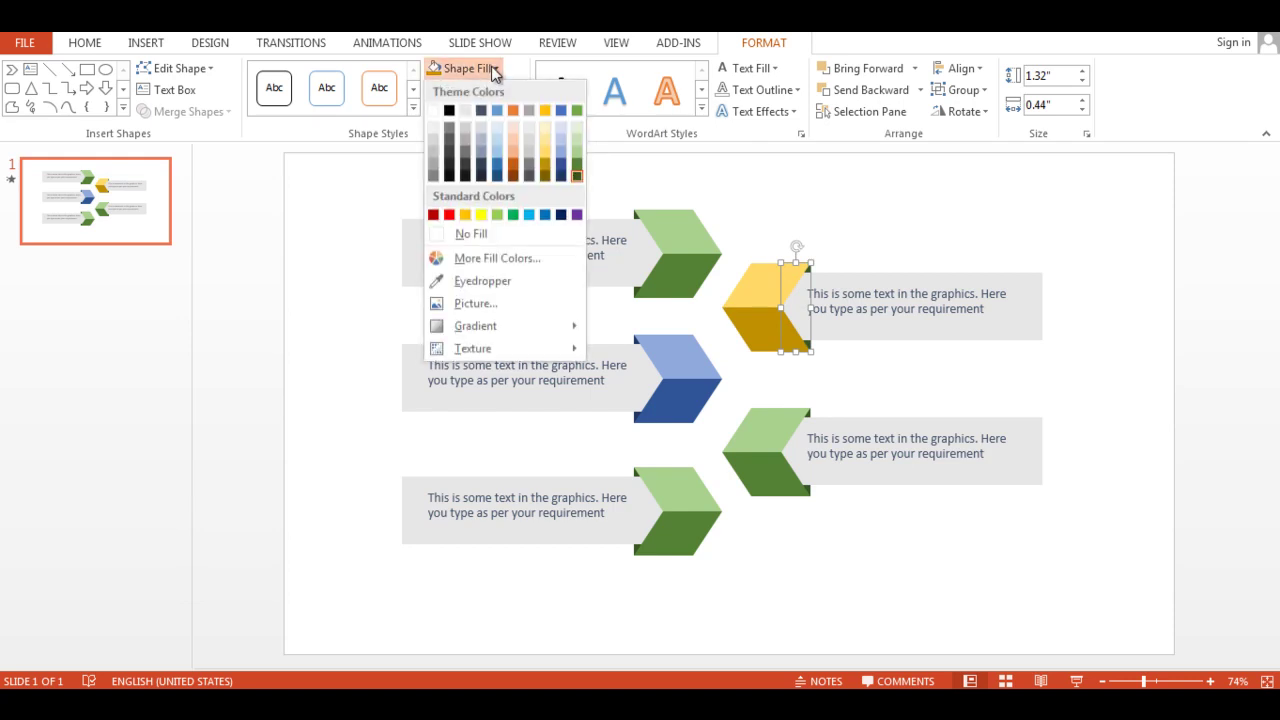
pyautogui.click(546, 178)
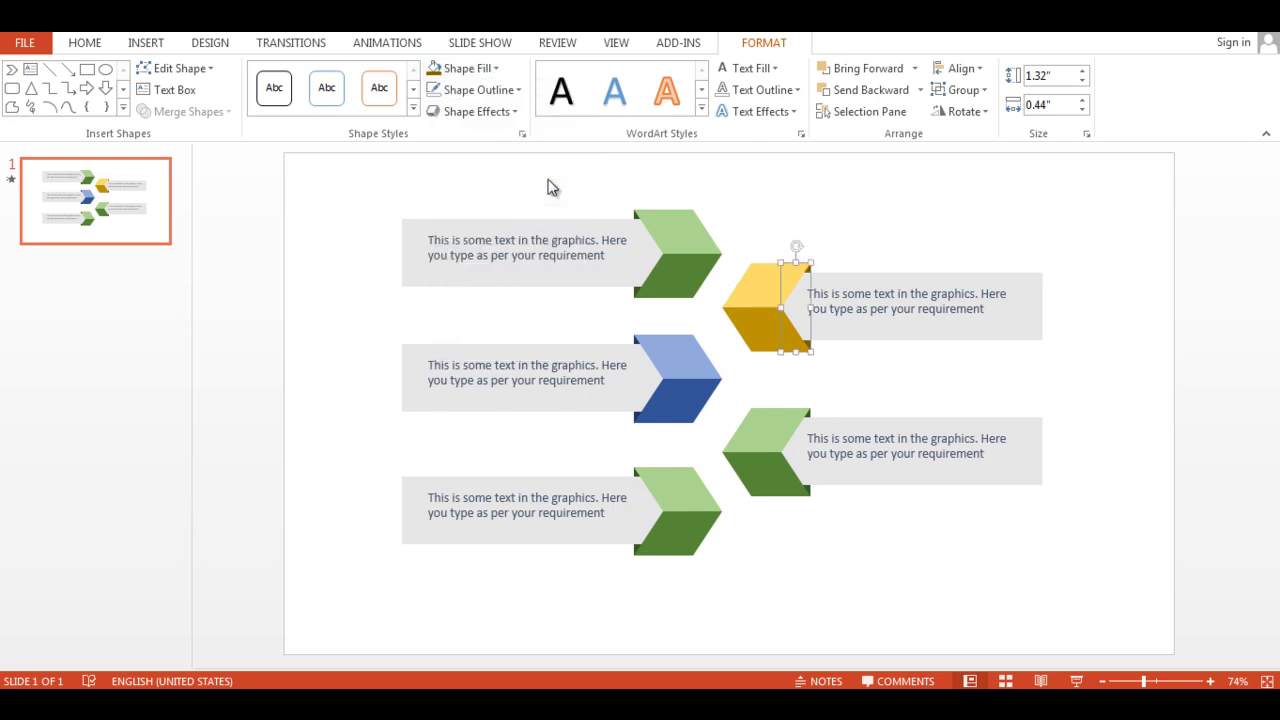
# Colour the lower-right chevron light orange on top, with its lower half and side dark orange.
pyautogui.click(762, 440)
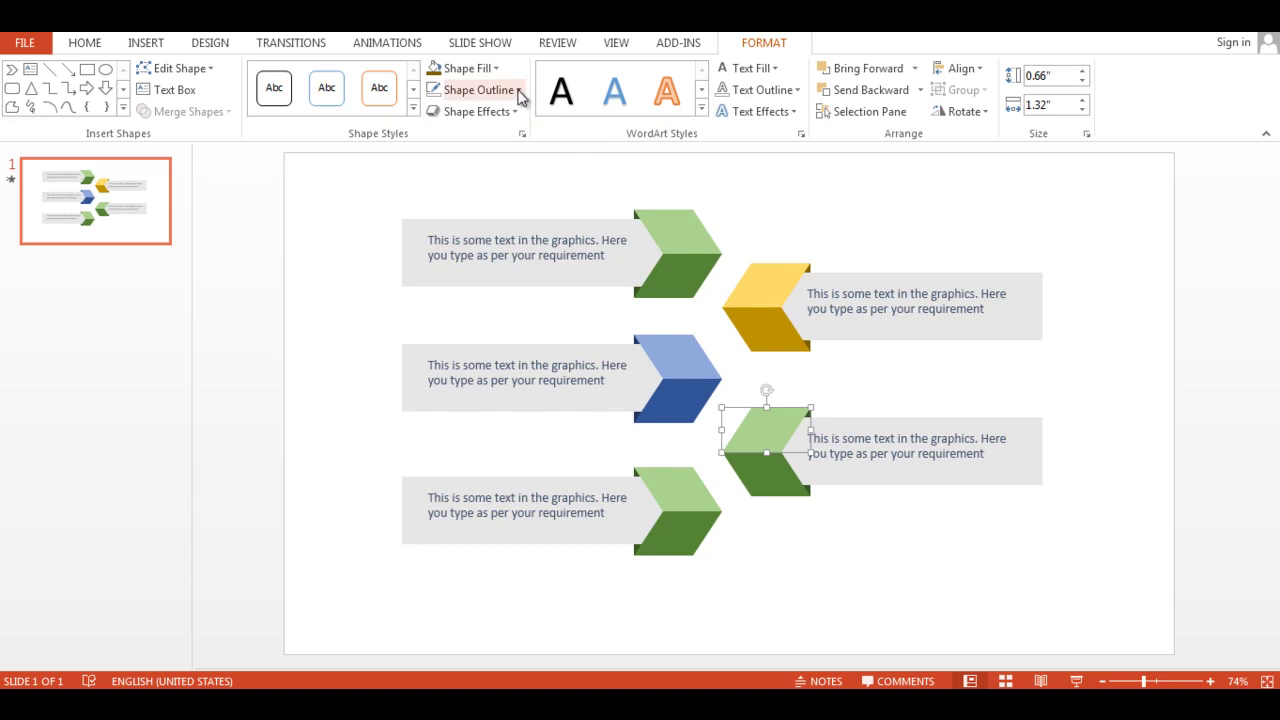
pyautogui.click(497, 69)
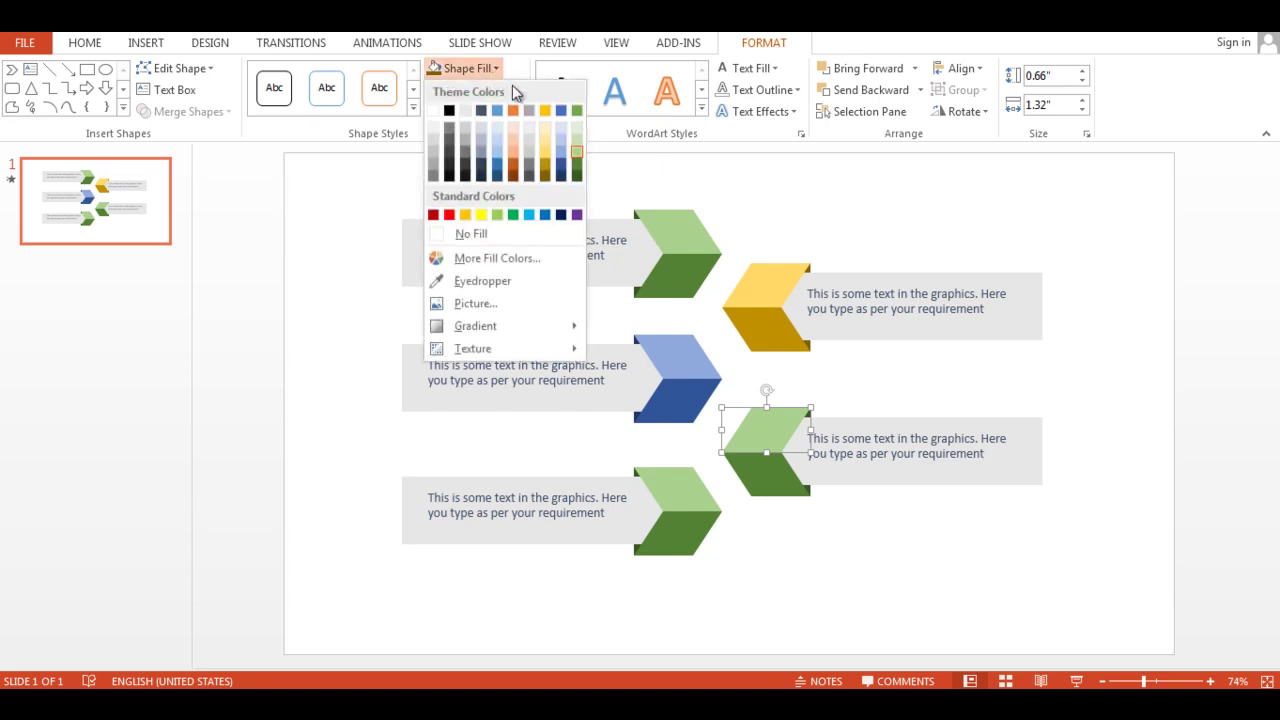
pyautogui.click(512, 151)
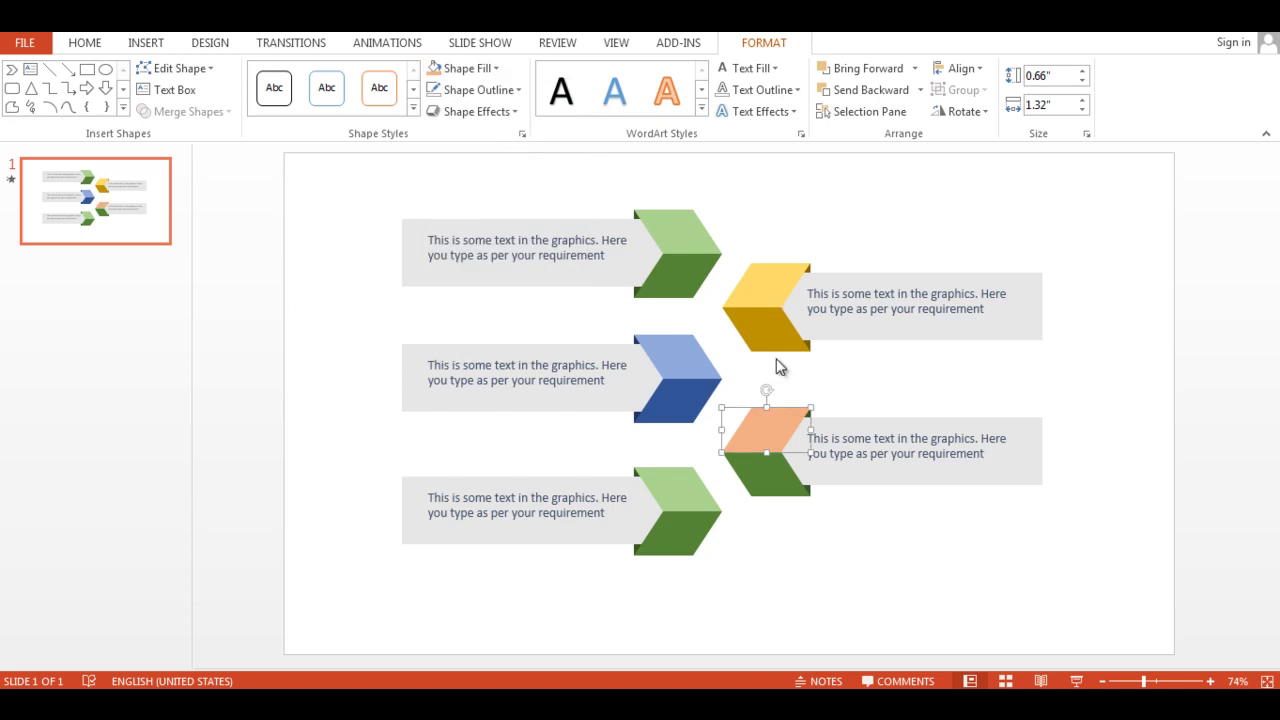
pyautogui.click(772, 472)
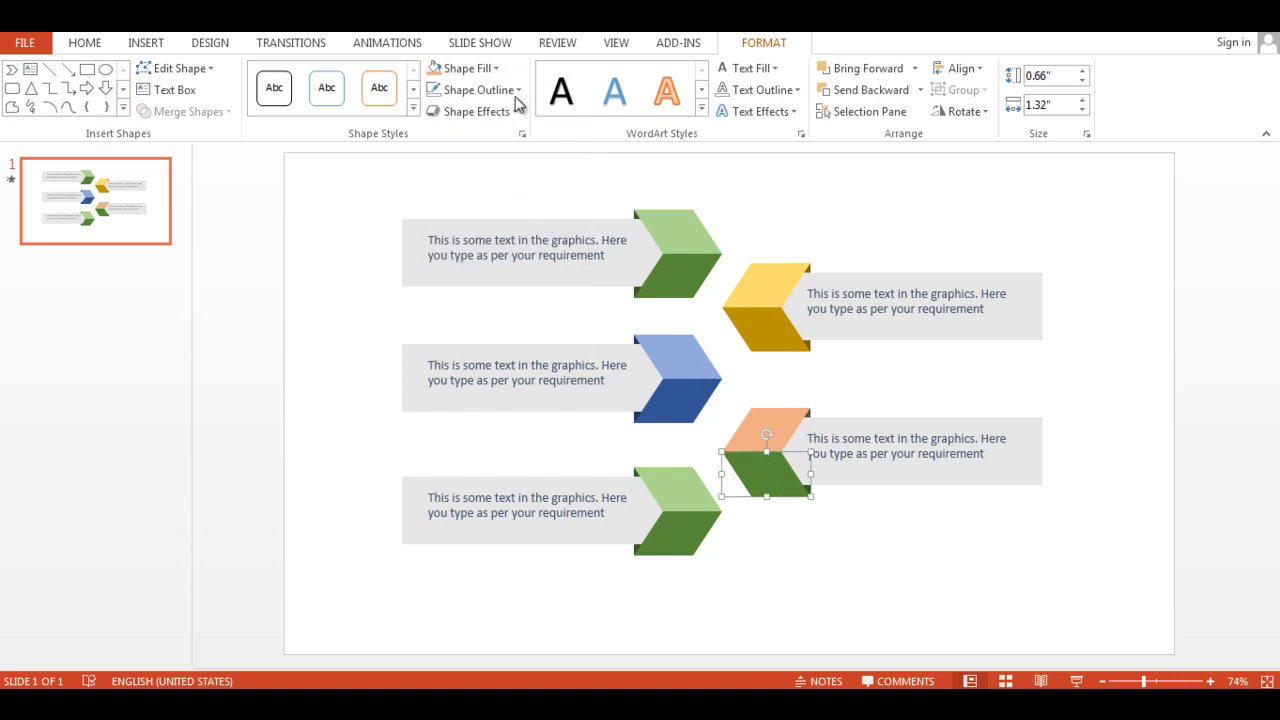
pyautogui.click(490, 68)
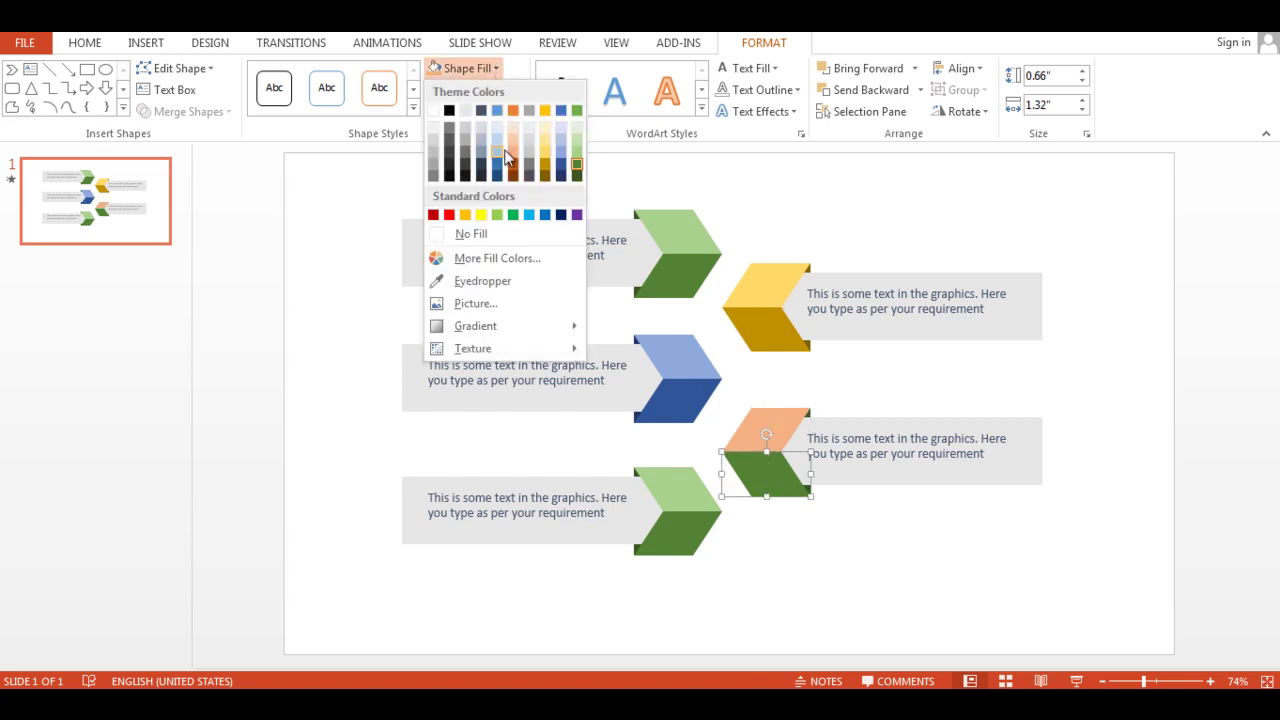
pyautogui.click(514, 166)
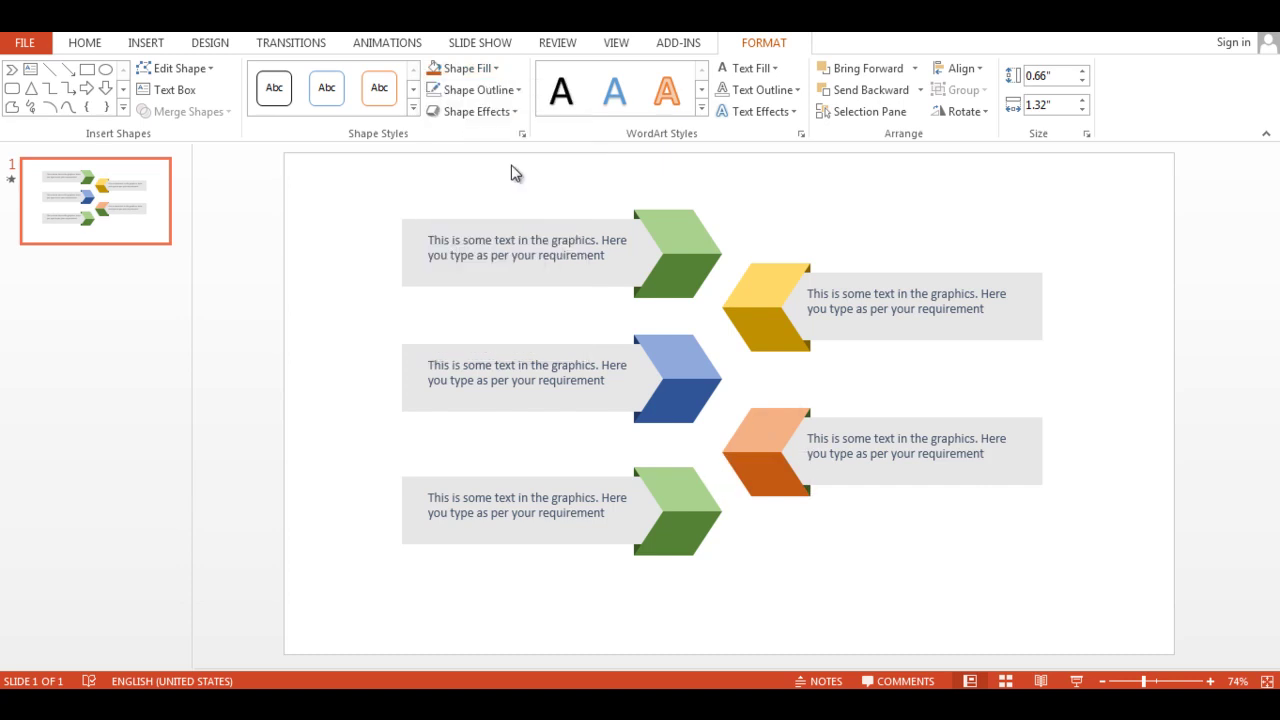
pyautogui.click(808, 416)
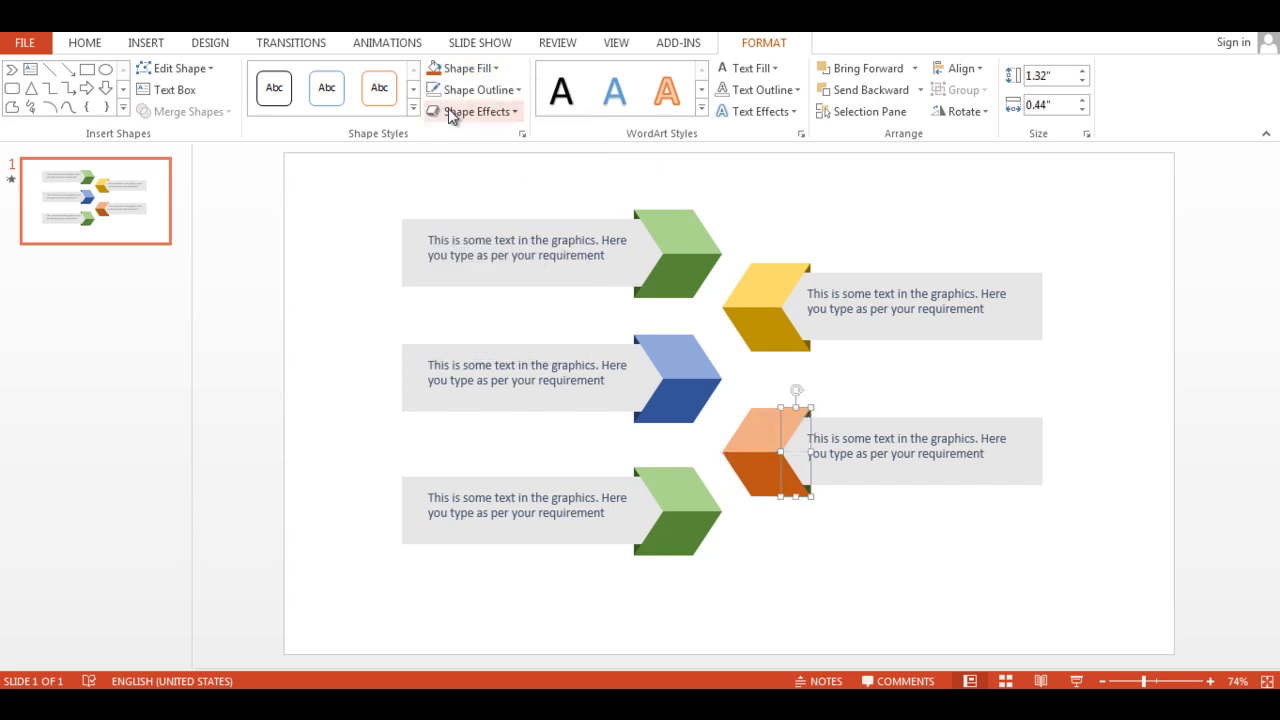
pyautogui.click(486, 70)
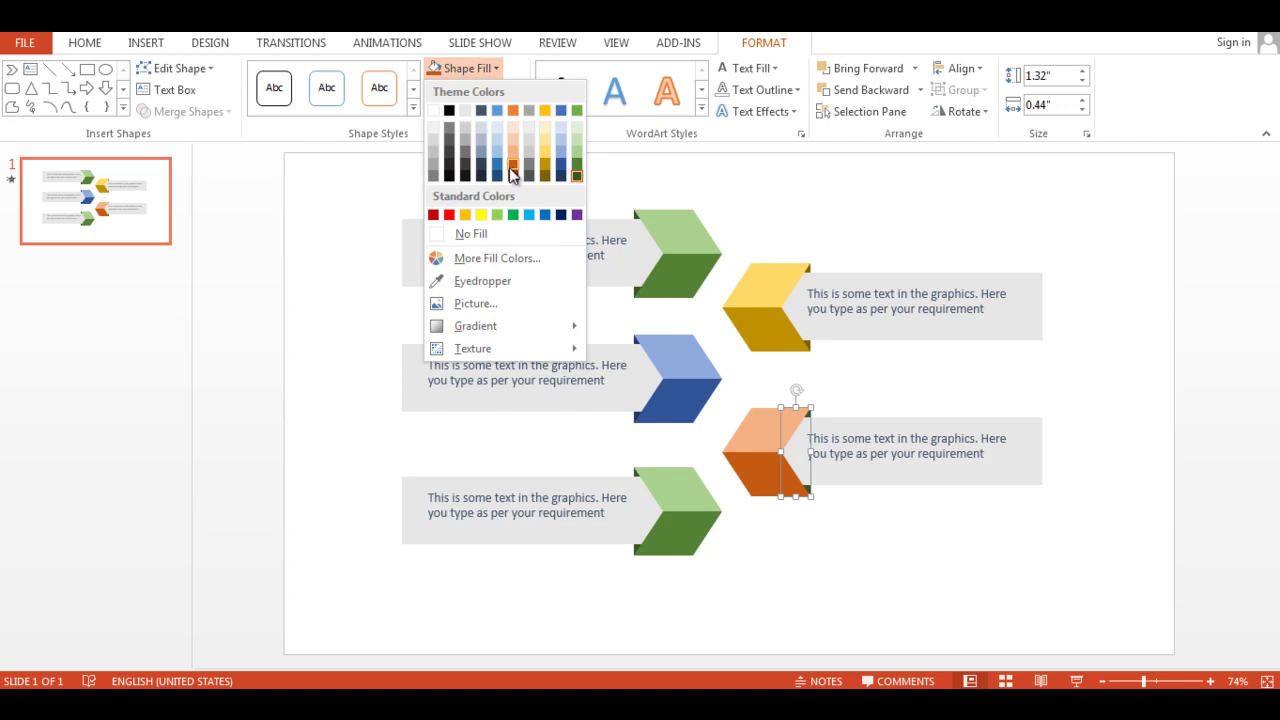
pyautogui.click(511, 172)
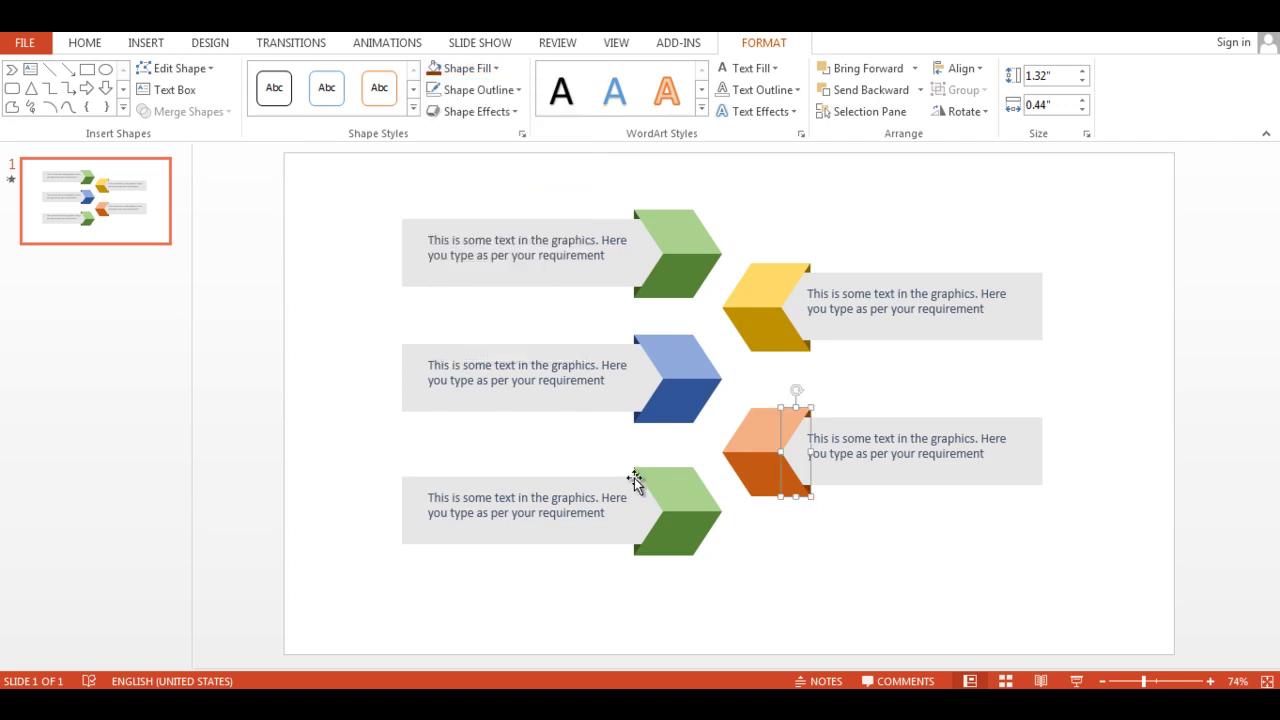
pyautogui.click(676, 488)
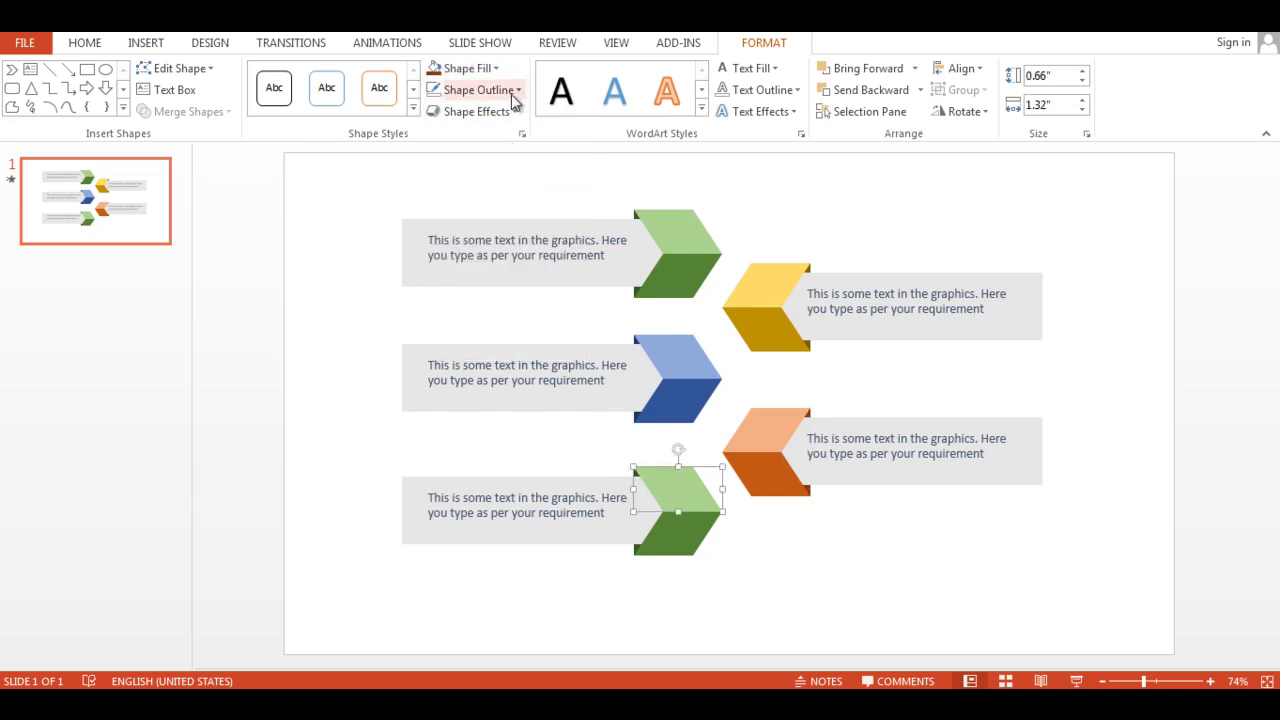
# Fill the bottom chevron's upper half light grey and its lower half darker grey.
pyautogui.click(468, 68)
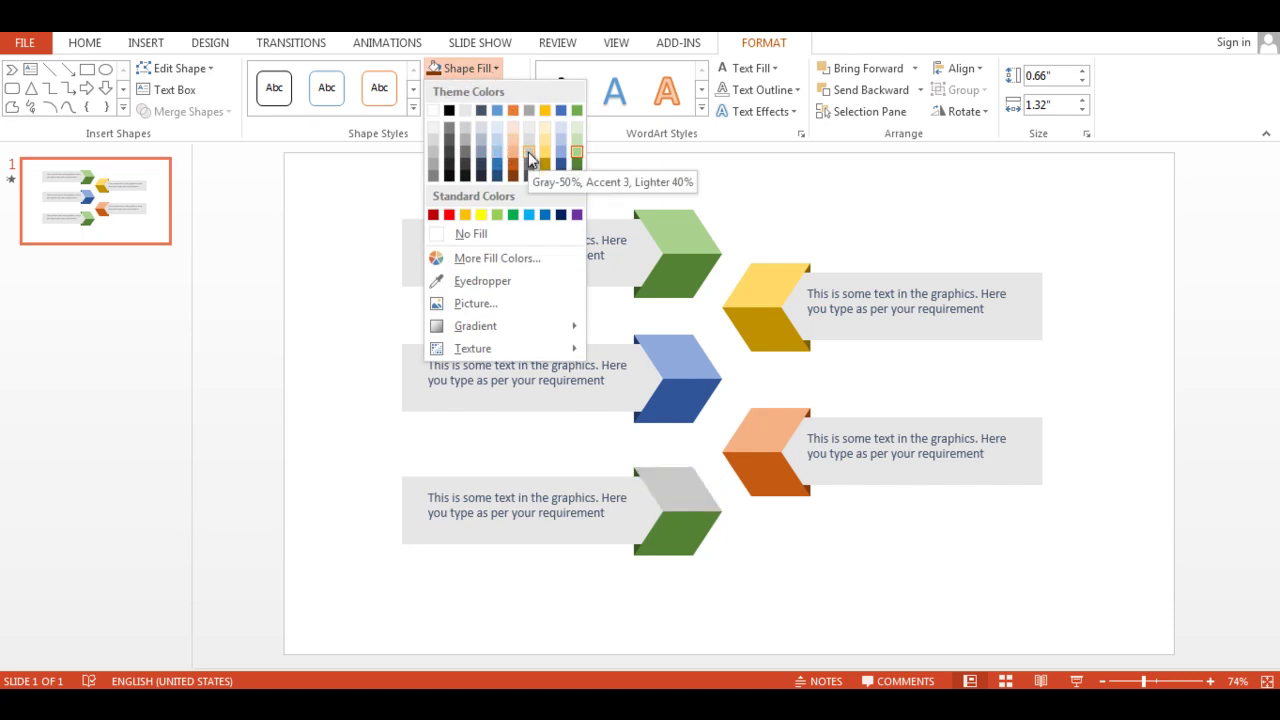
pyautogui.click(528, 151)
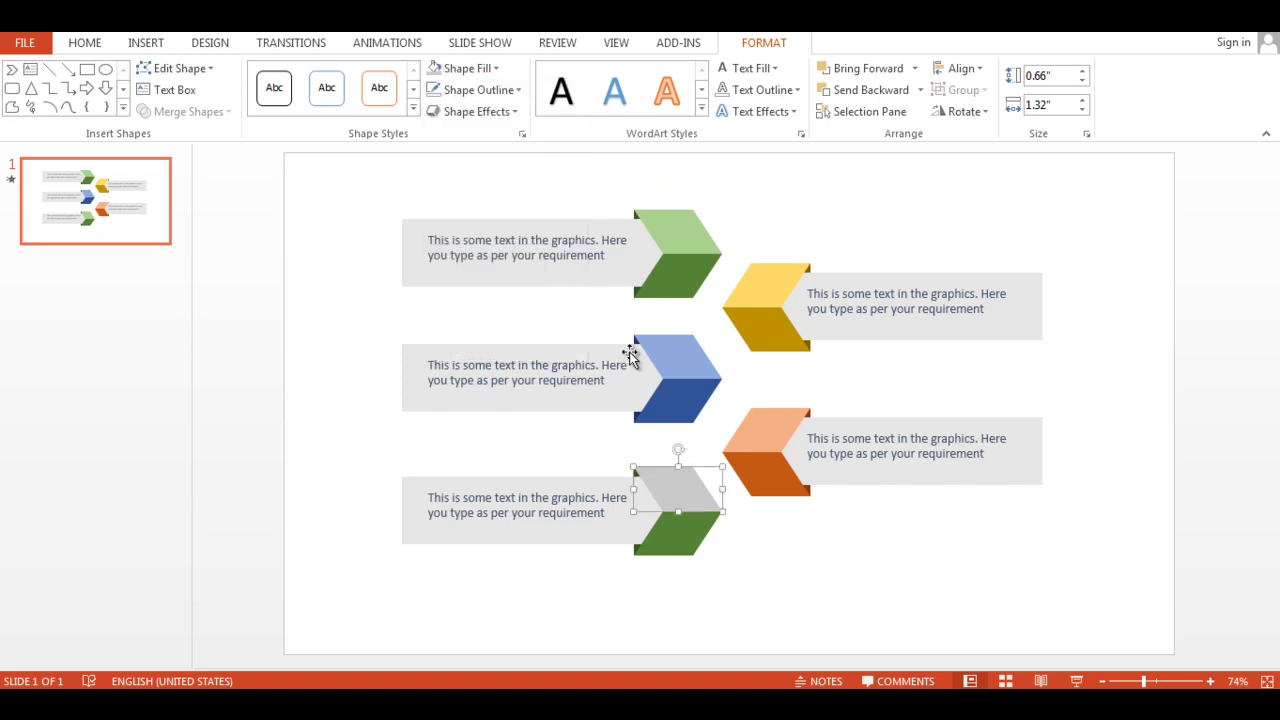
pyautogui.click(686, 535)
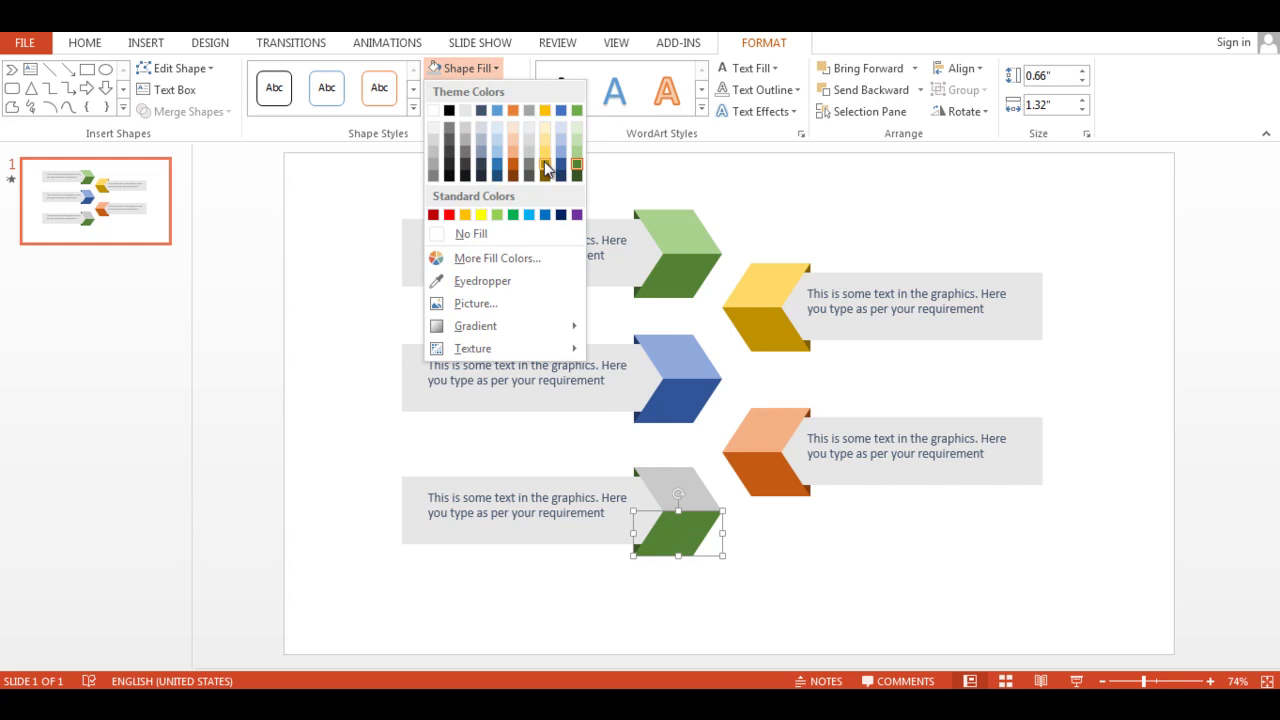
pyautogui.click(529, 170)
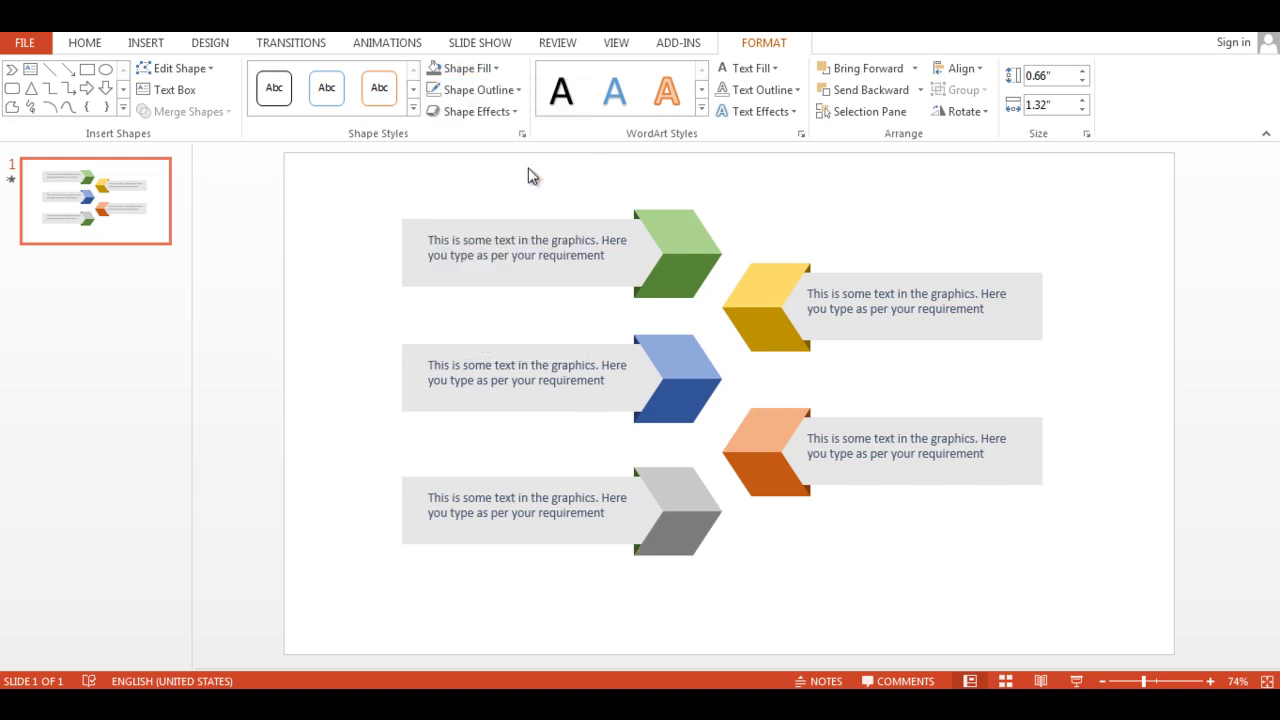
# Keep the grey fill on the chevron's narrow edge piece and deselect the finished chevron.
pyautogui.click(636, 478)
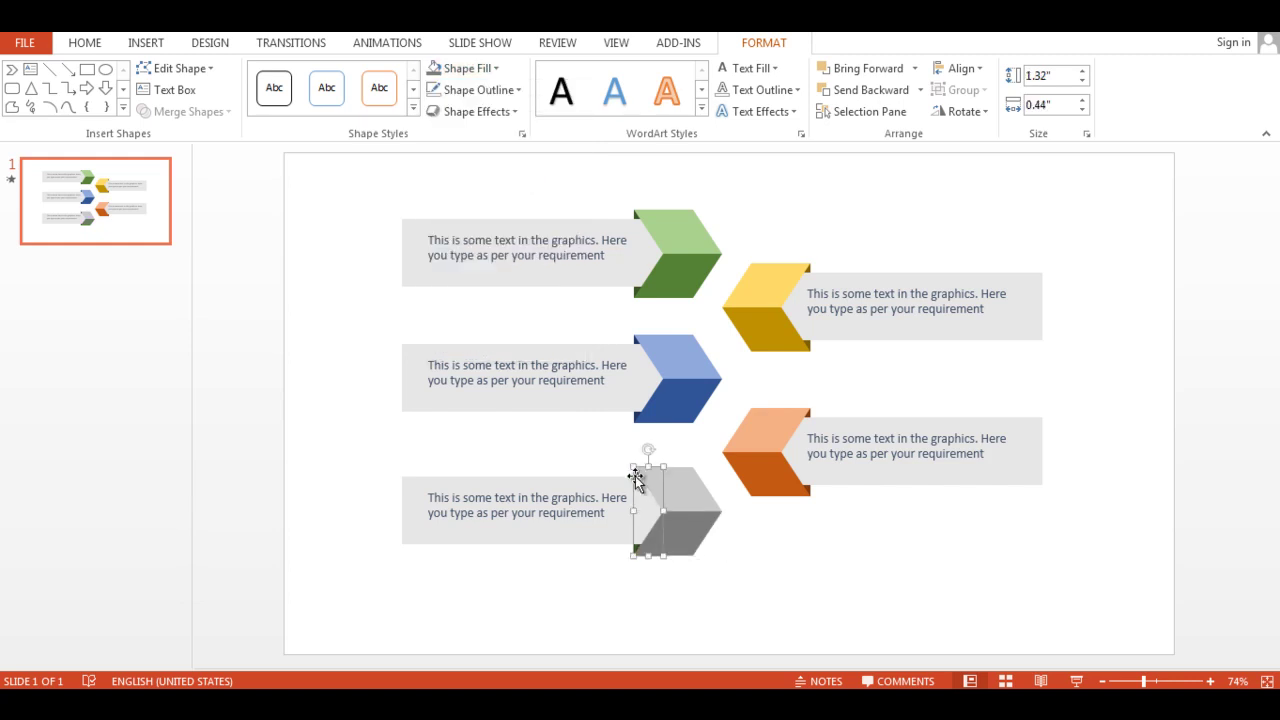
pyautogui.click(494, 69)
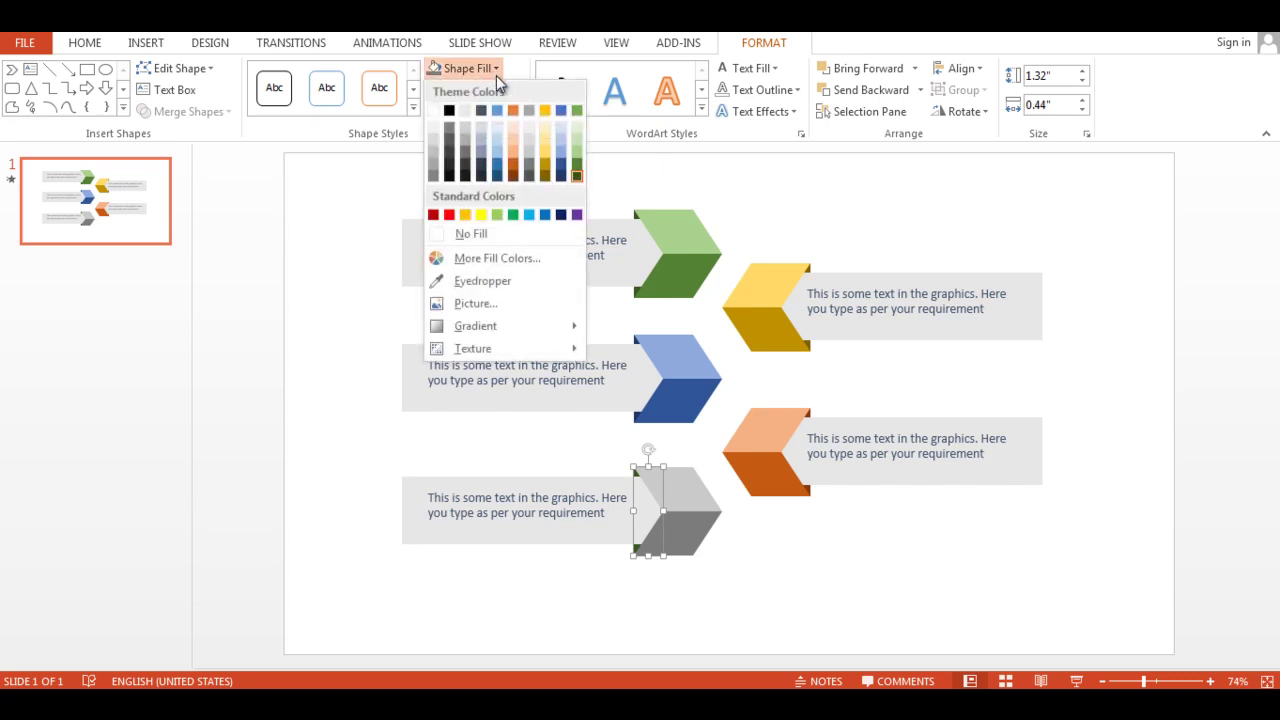
pyautogui.click(530, 178)
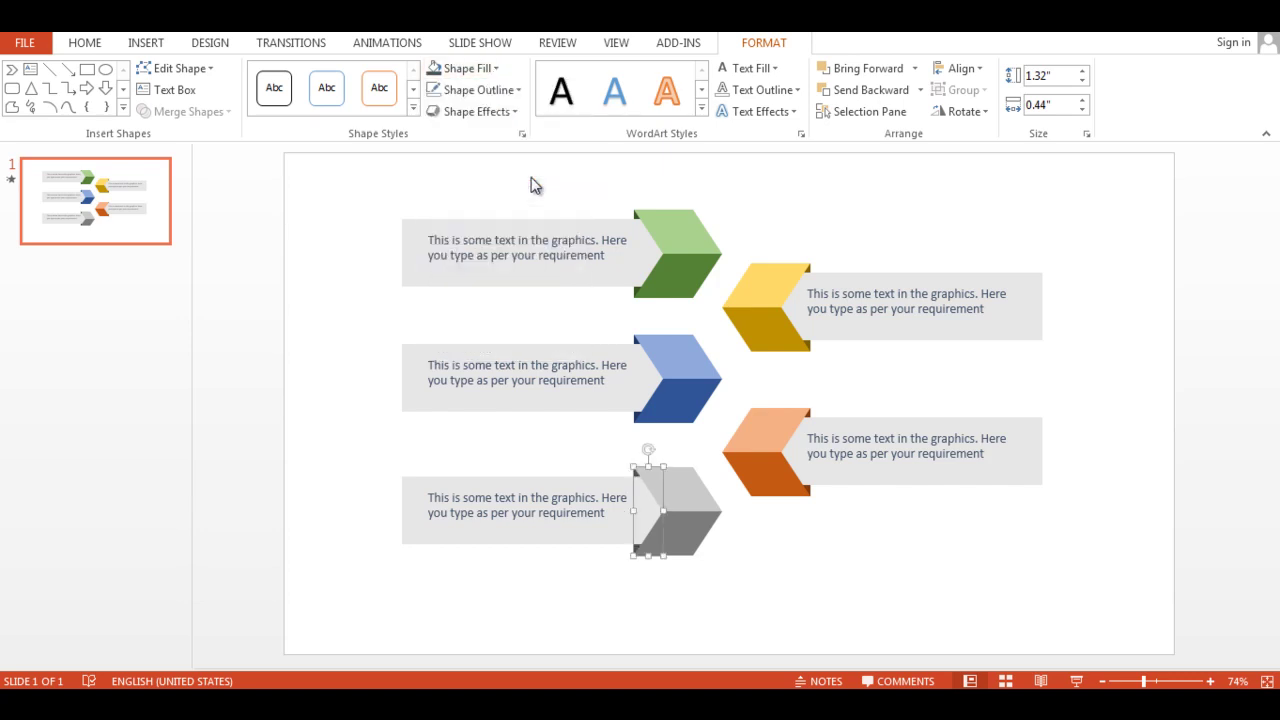
pyautogui.click(812, 547)
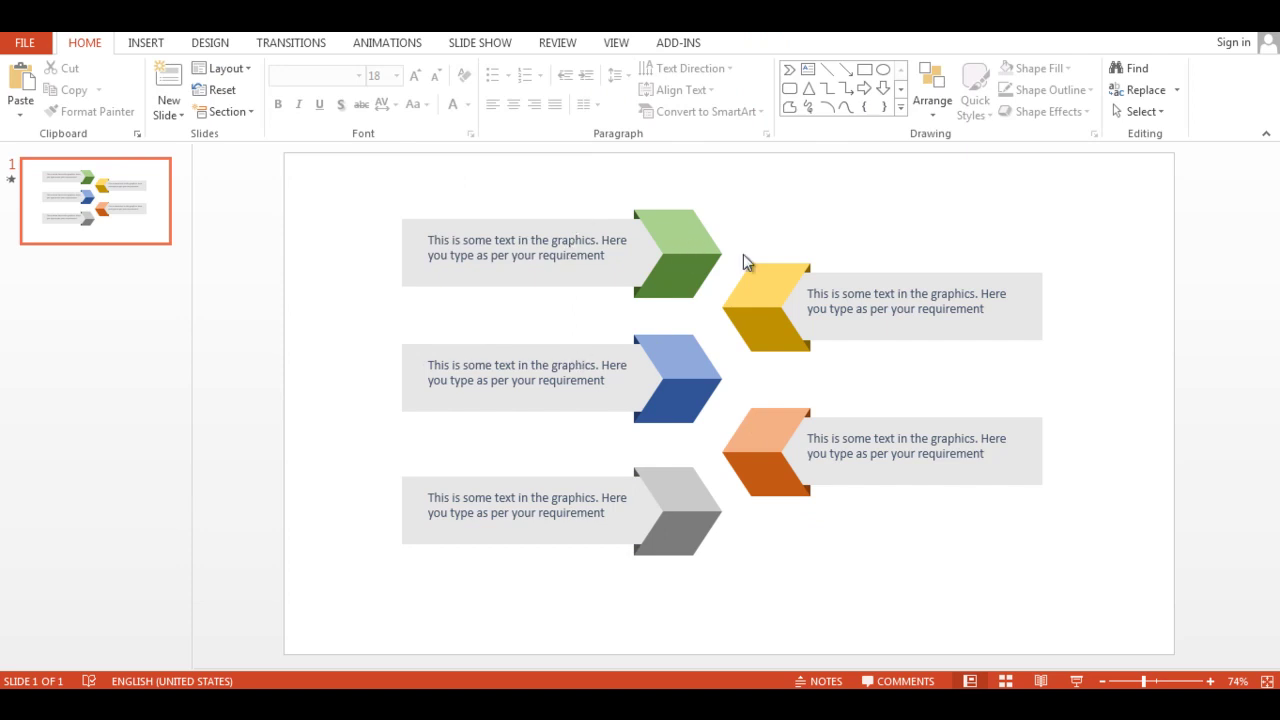
# Show the Animation Pane from the Animations ribbon beside the slide.
pyautogui.click(388, 44)
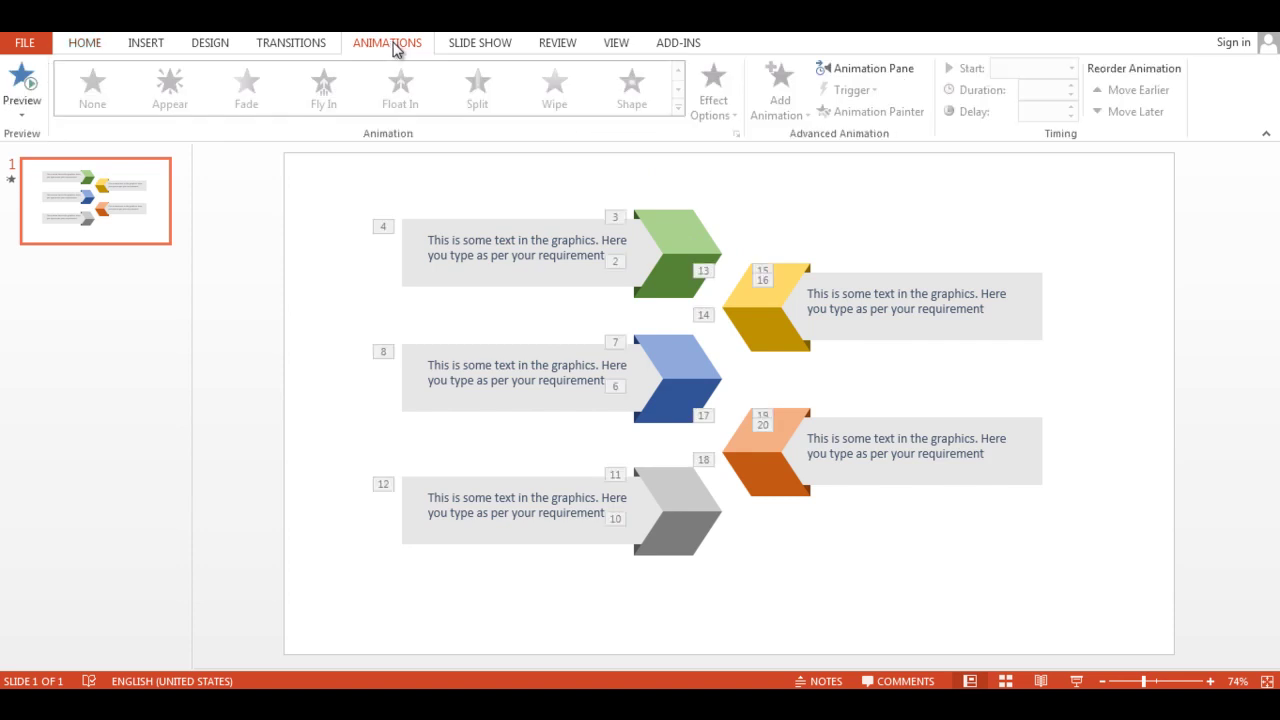
pyautogui.click(873, 71)
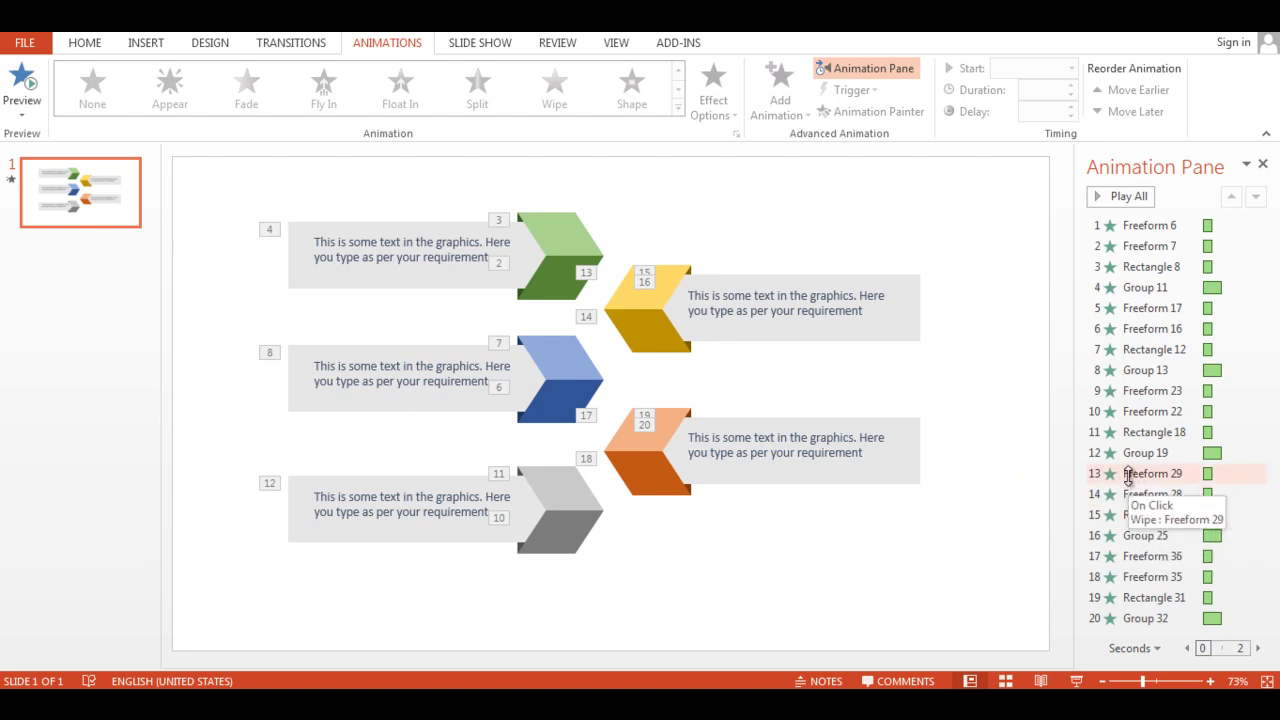
# Move the gold chevron's four animations (Freeform 29, Freeform 28, Rectangle 24, Group 25) right after the green ones.
pyautogui.click(1128, 474)
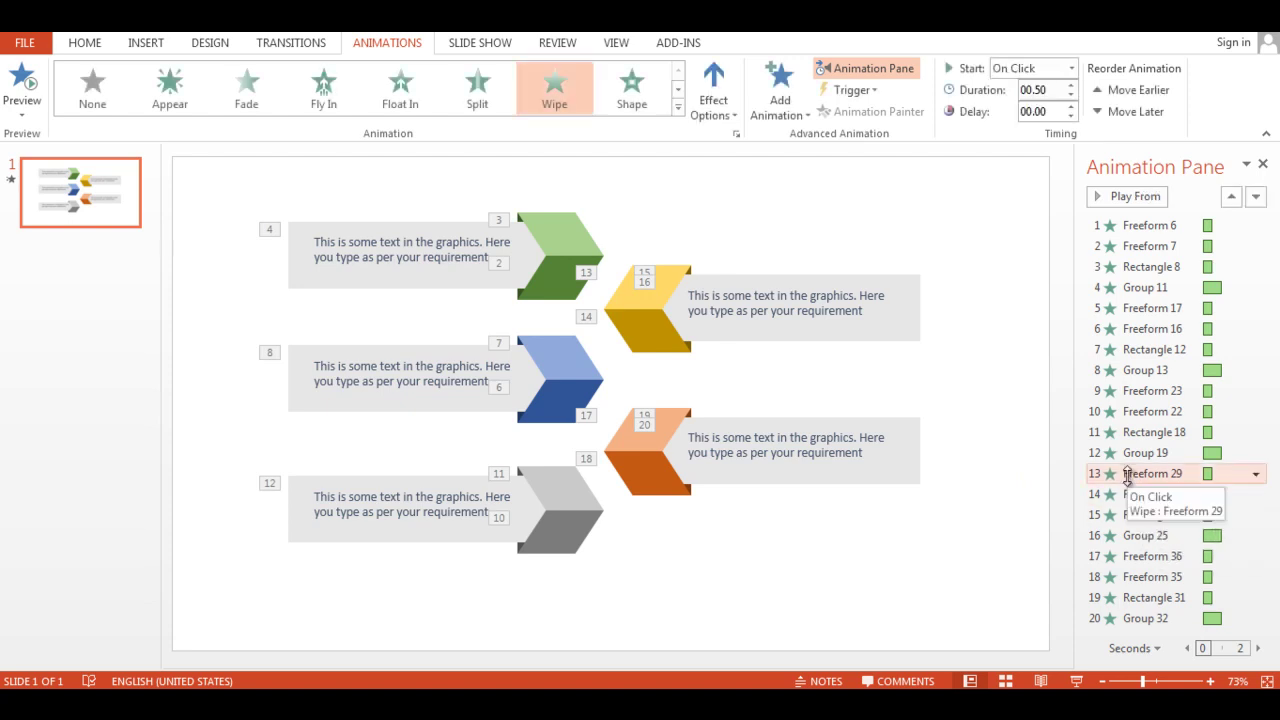
pyautogui.keyDown('shift'); pyautogui.click(1128, 494); pyautogui.keyUp('shift')
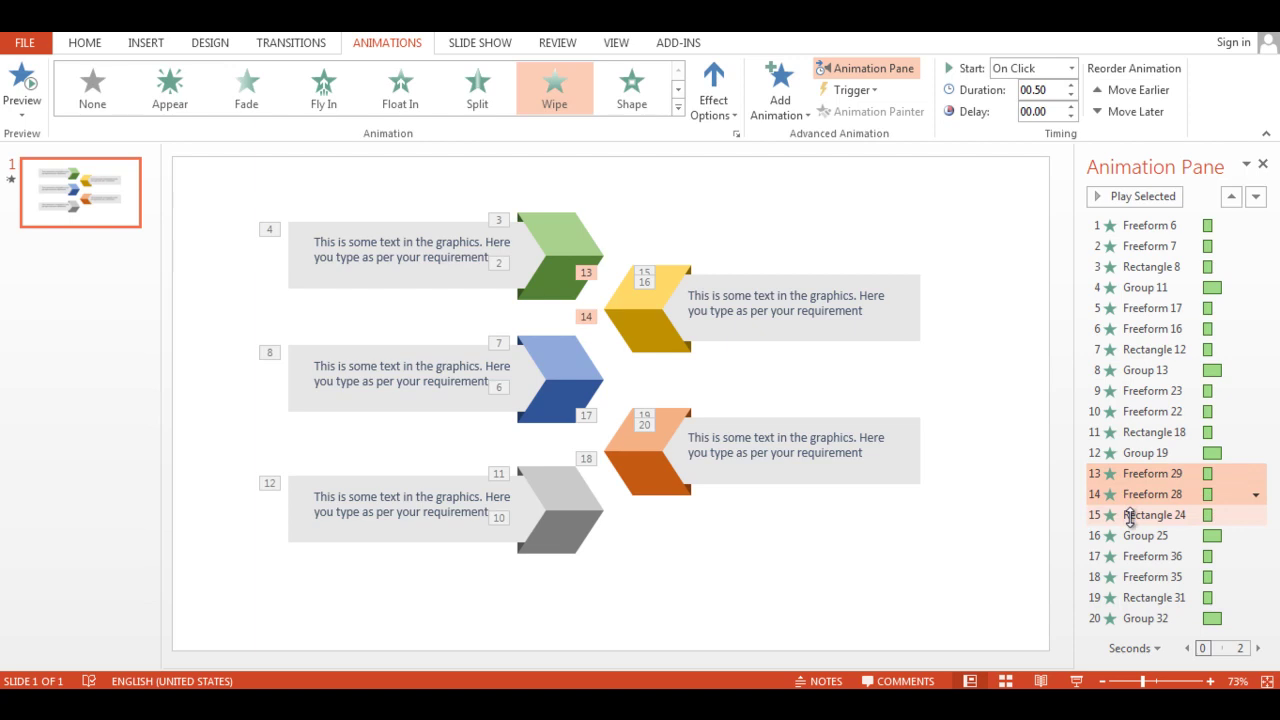
pyautogui.keyDown('shift'); pyautogui.click(1130, 515); pyautogui.keyUp('shift')
pyautogui.keyDown('shift'); pyautogui.click(1130, 537); pyautogui.keyUp('shift')
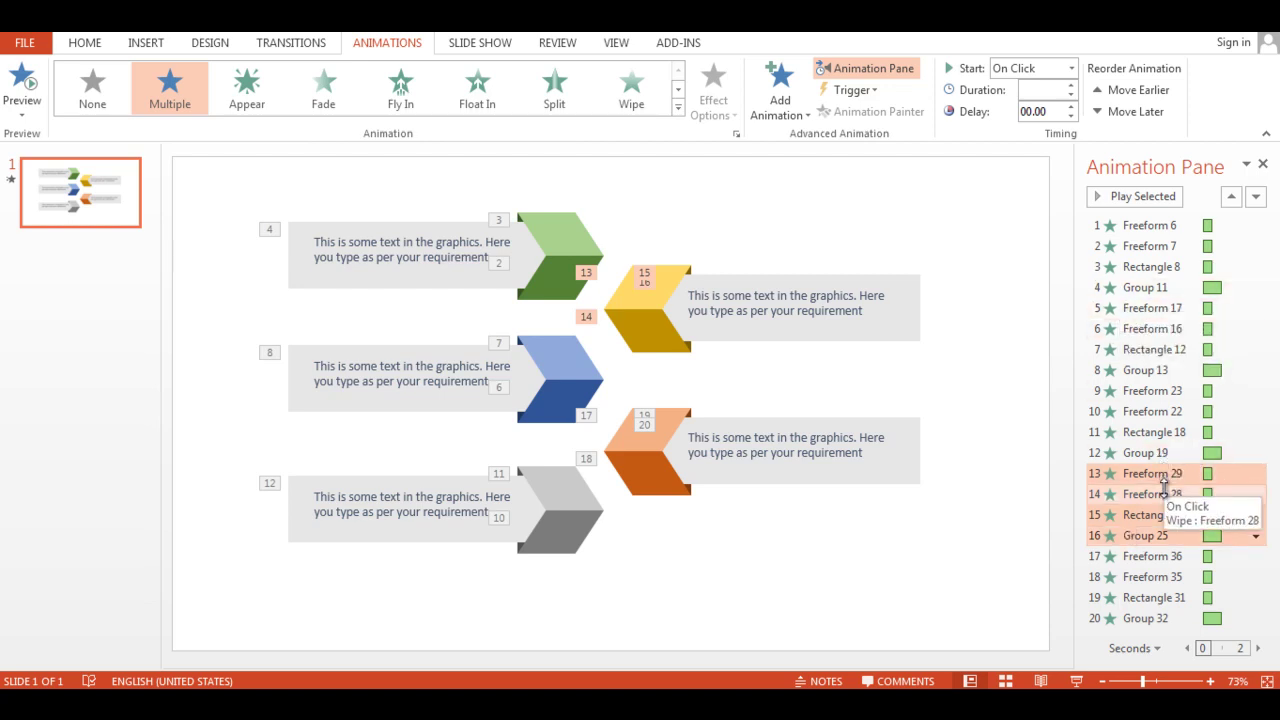
pyautogui.moveTo(1164, 481); pyautogui.dragTo(1138, 301)
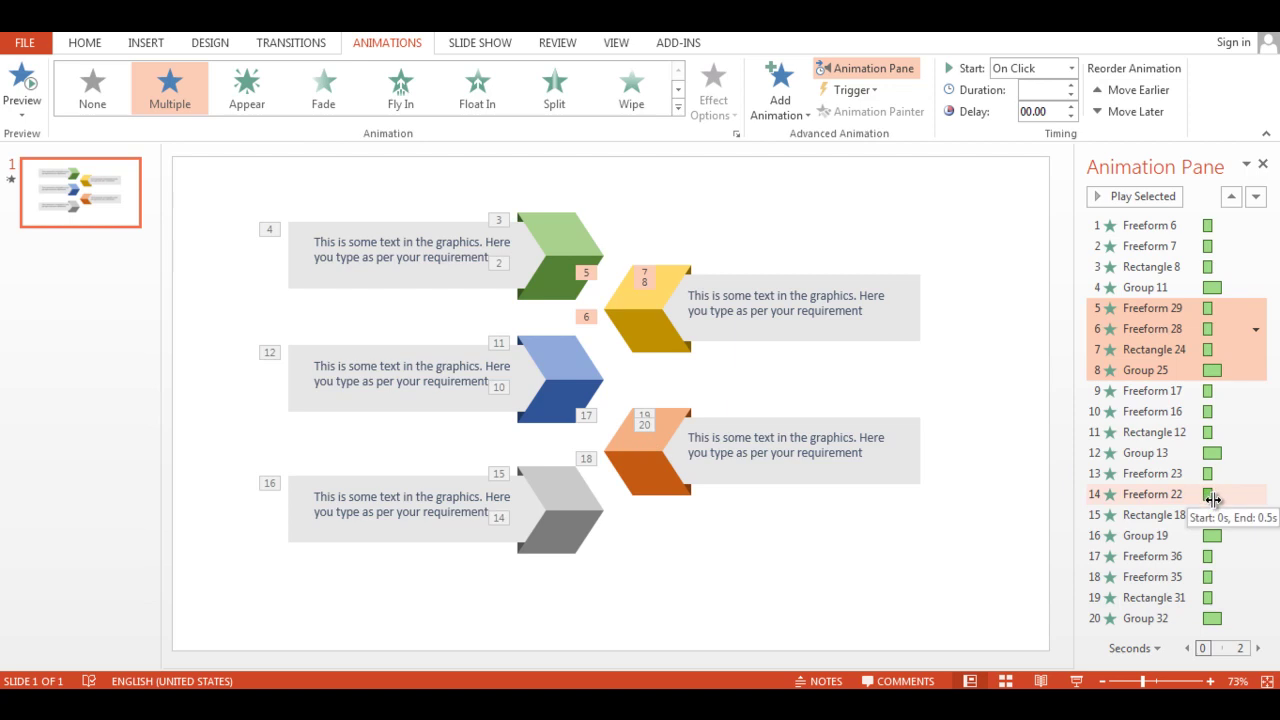
# Move the four orange chevron animations ahead of the grey ones and play all to check the order.
pyautogui.click(1143, 556)
pyautogui.keyDown('shift'); pyautogui.click(1143, 574); pyautogui.keyUp('shift')
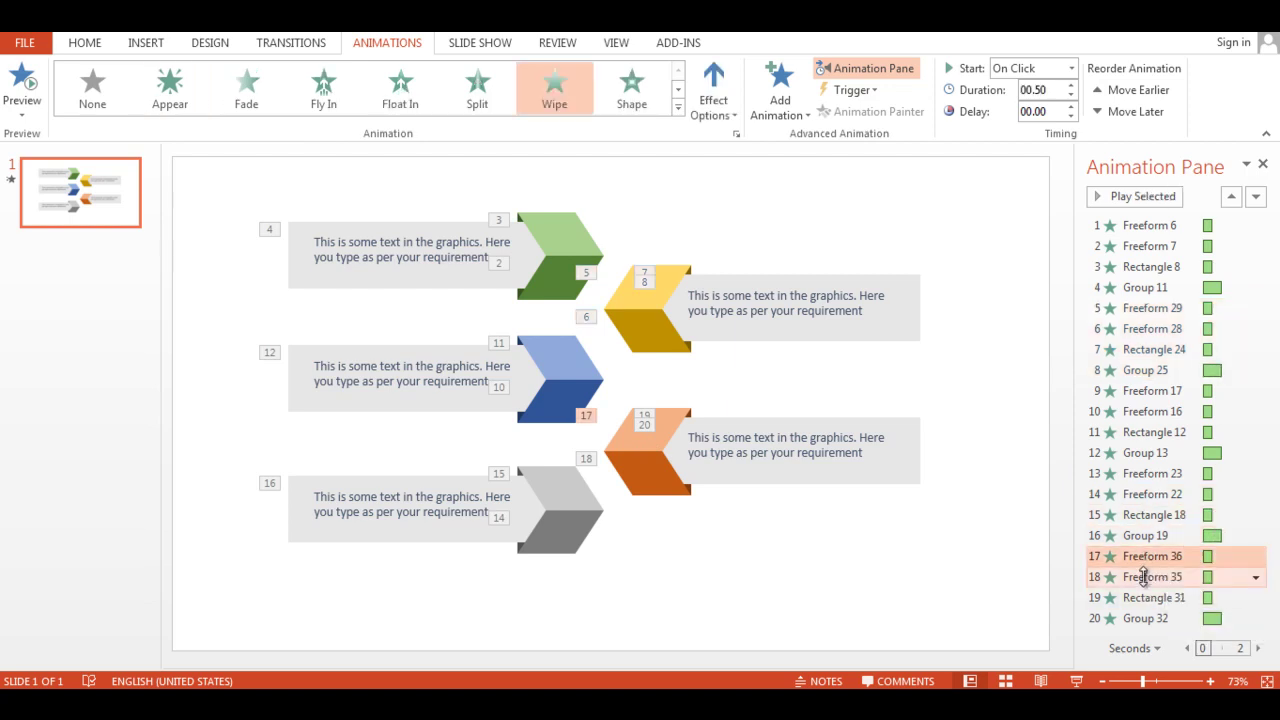
pyautogui.keyDown('shift'); pyautogui.click(1145, 598); pyautogui.keyUp('shift')
pyautogui.keyDown('shift'); pyautogui.click(1143, 614); pyautogui.keyUp('shift')
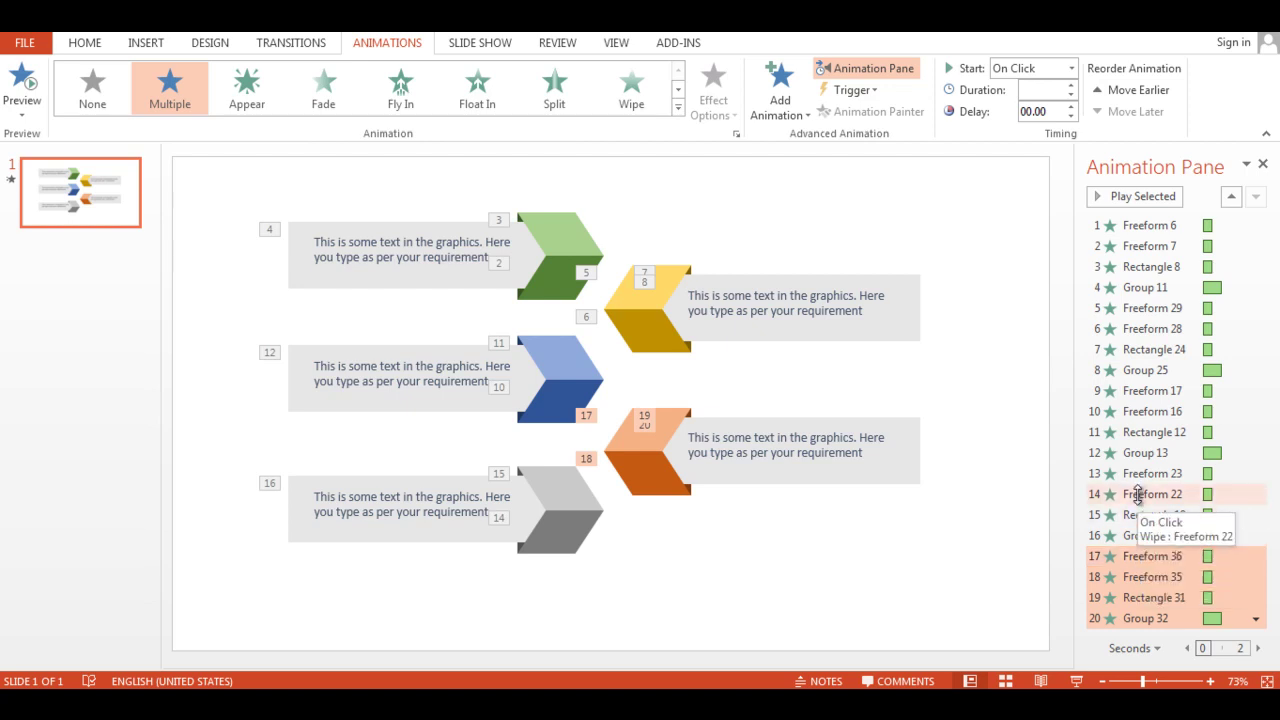
pyautogui.moveTo(1136, 556); pyautogui.dragTo(1125, 462)
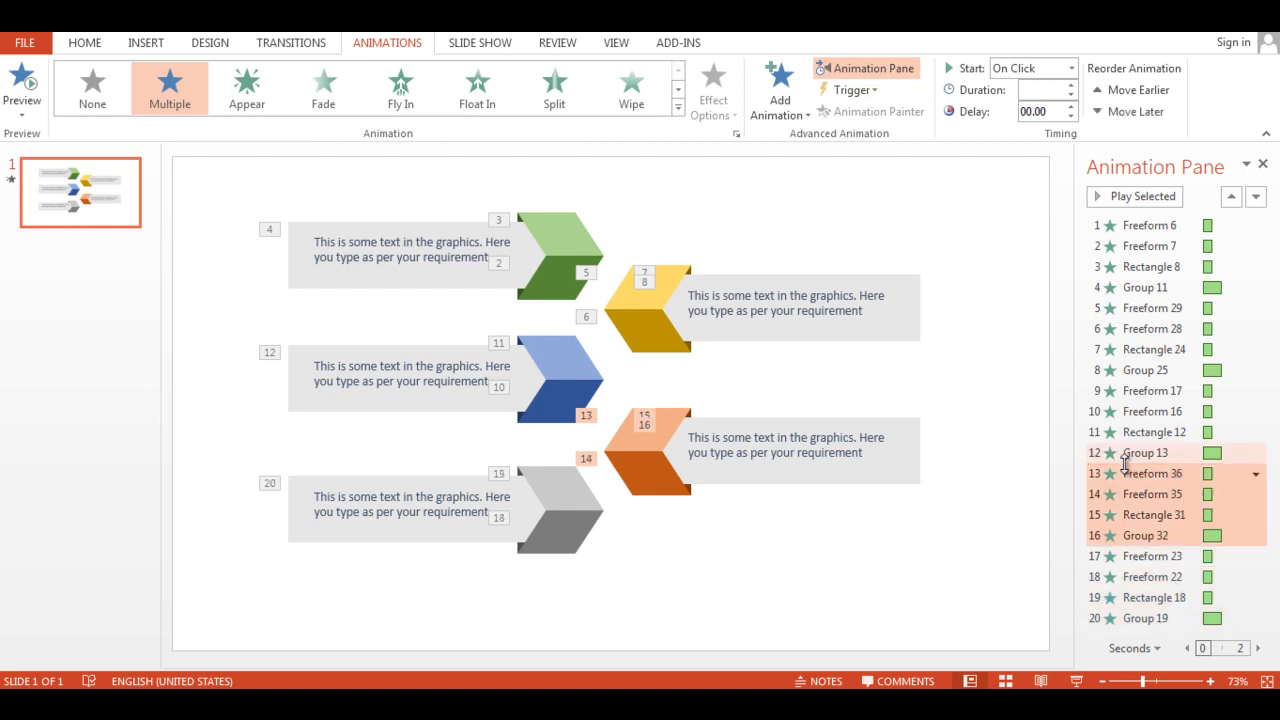
pyautogui.click(731, 560)
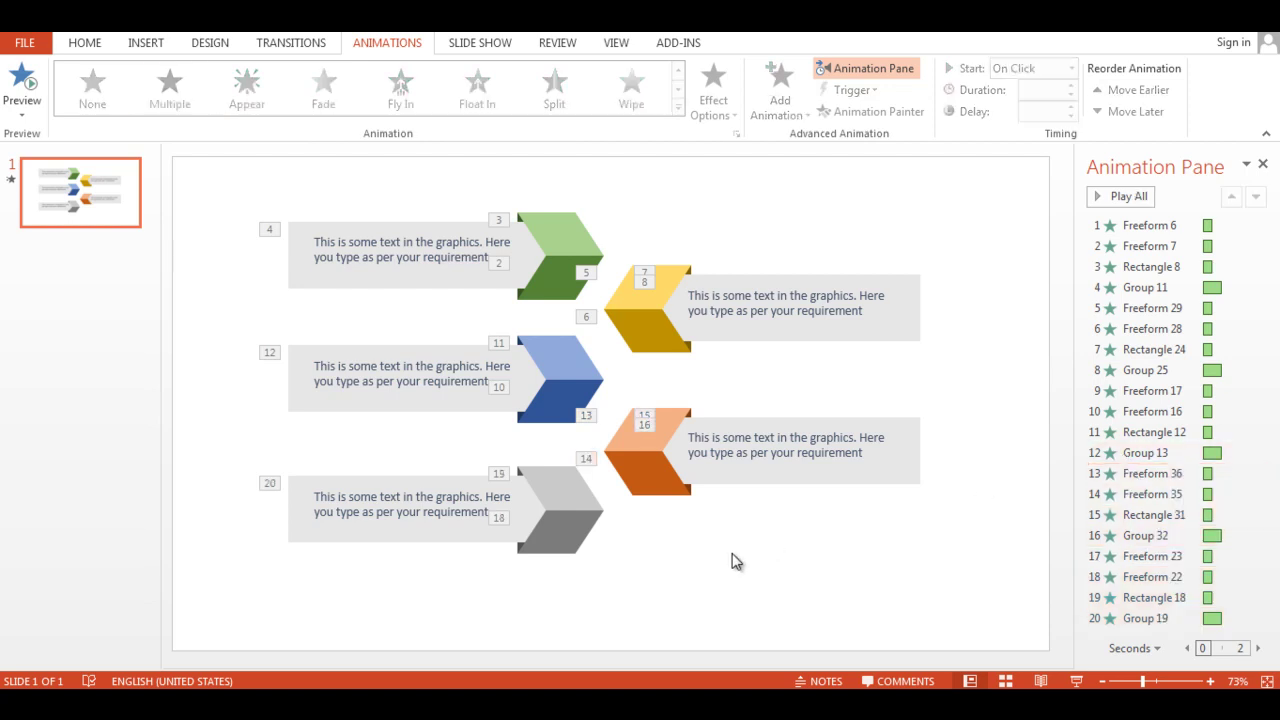
pyautogui.click(22, 78)
# Leave Freeform 6 on click and set Freeform 7 and Rectangle 8 to start After Previous.
pyautogui.click(1200, 226)
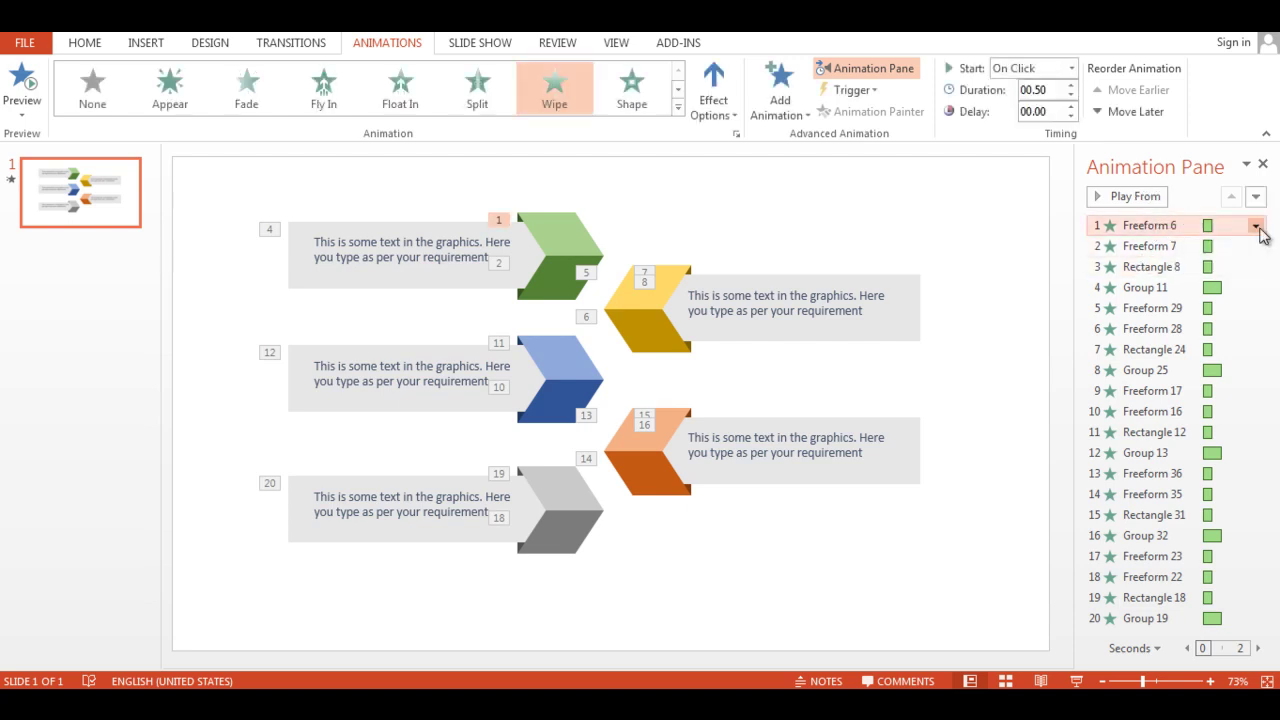
pyautogui.click(1255, 226)
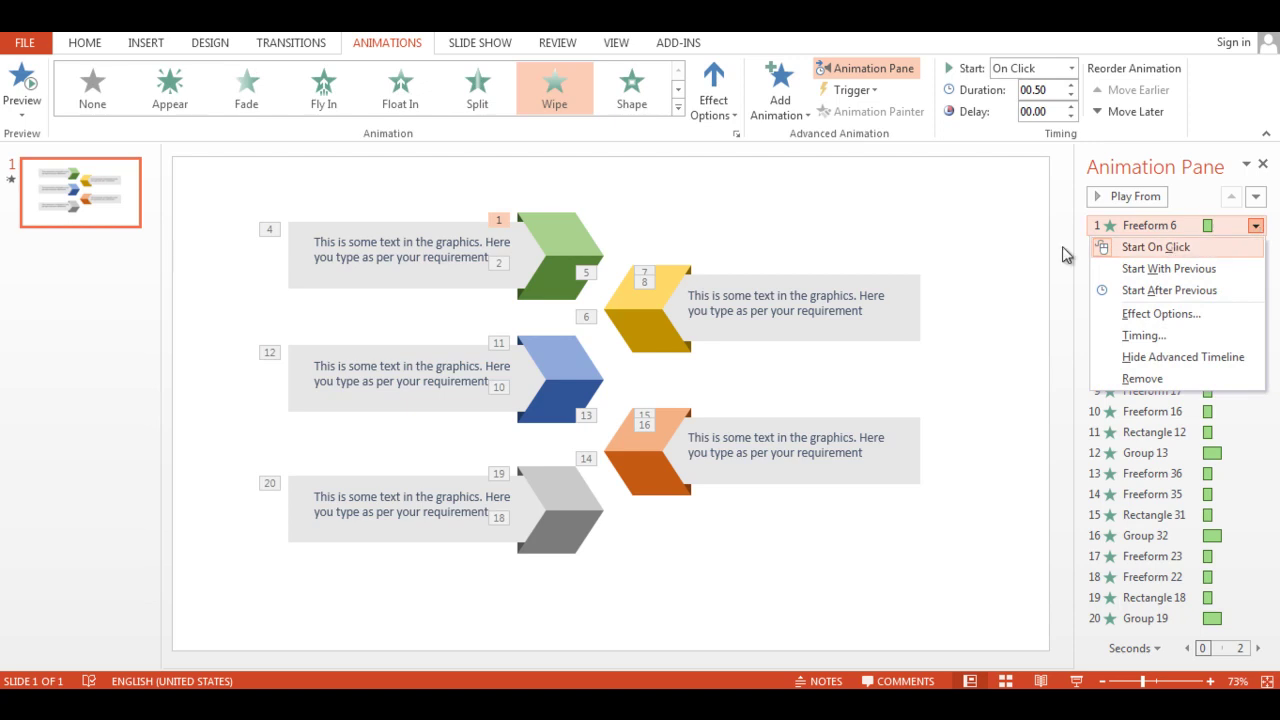
pyautogui.click(961, 252)
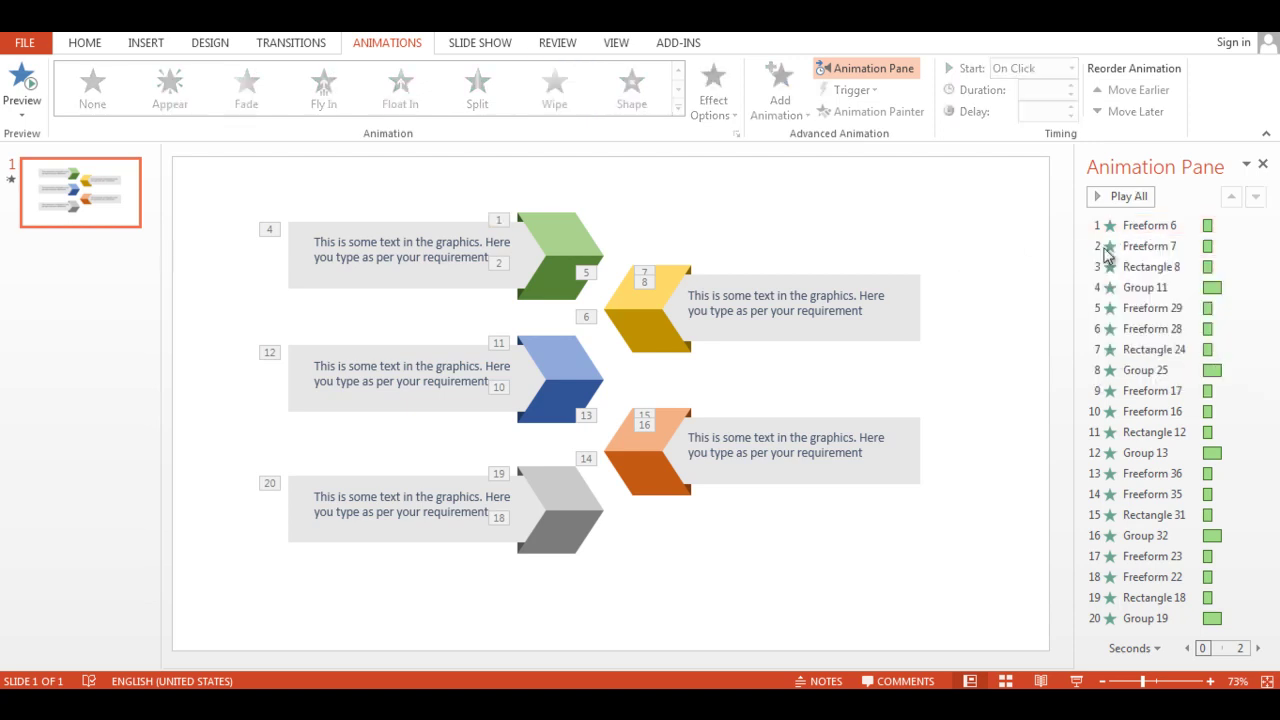
pyautogui.click(1230, 246)
pyautogui.click(1255, 248)
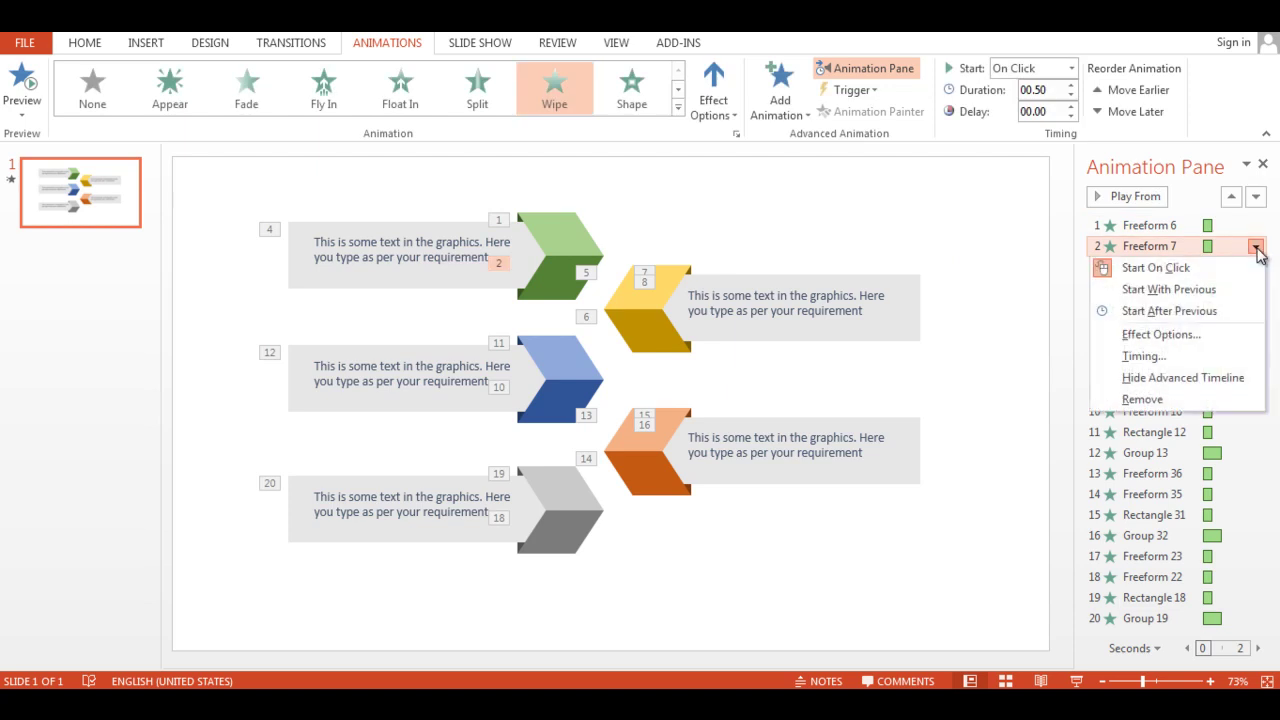
pyautogui.click(1169, 311)
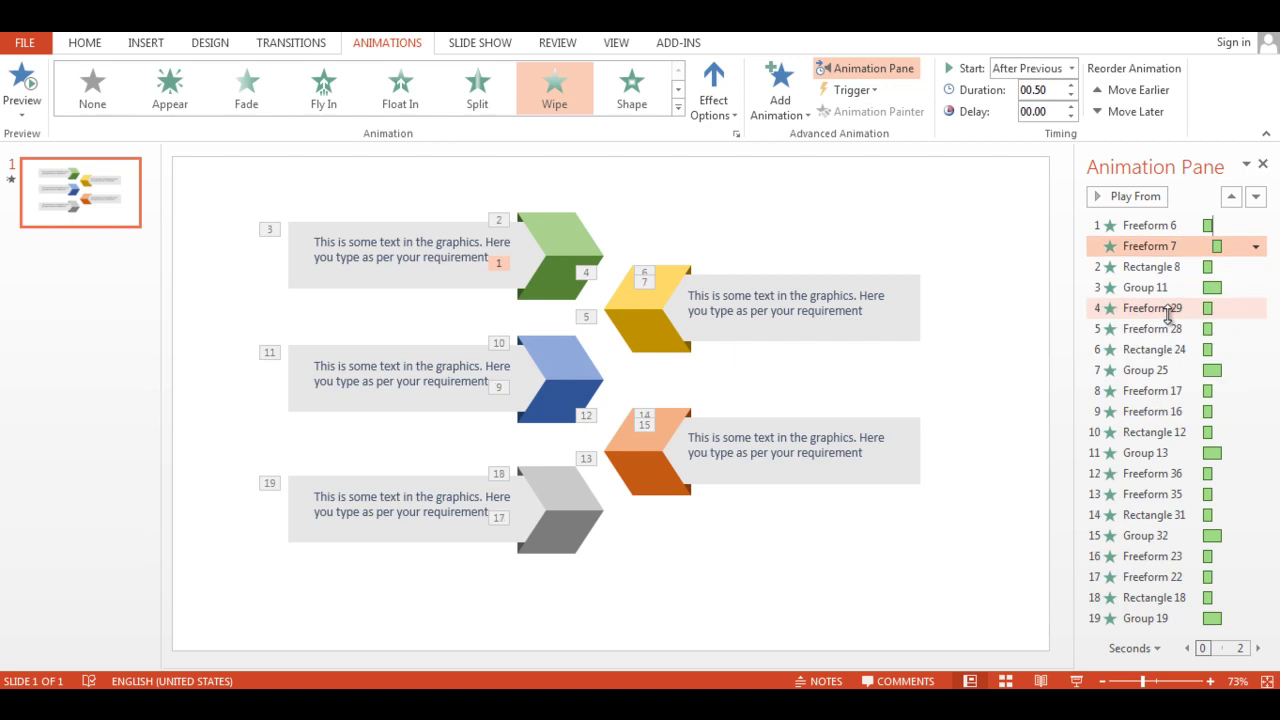
pyautogui.click(1232, 267)
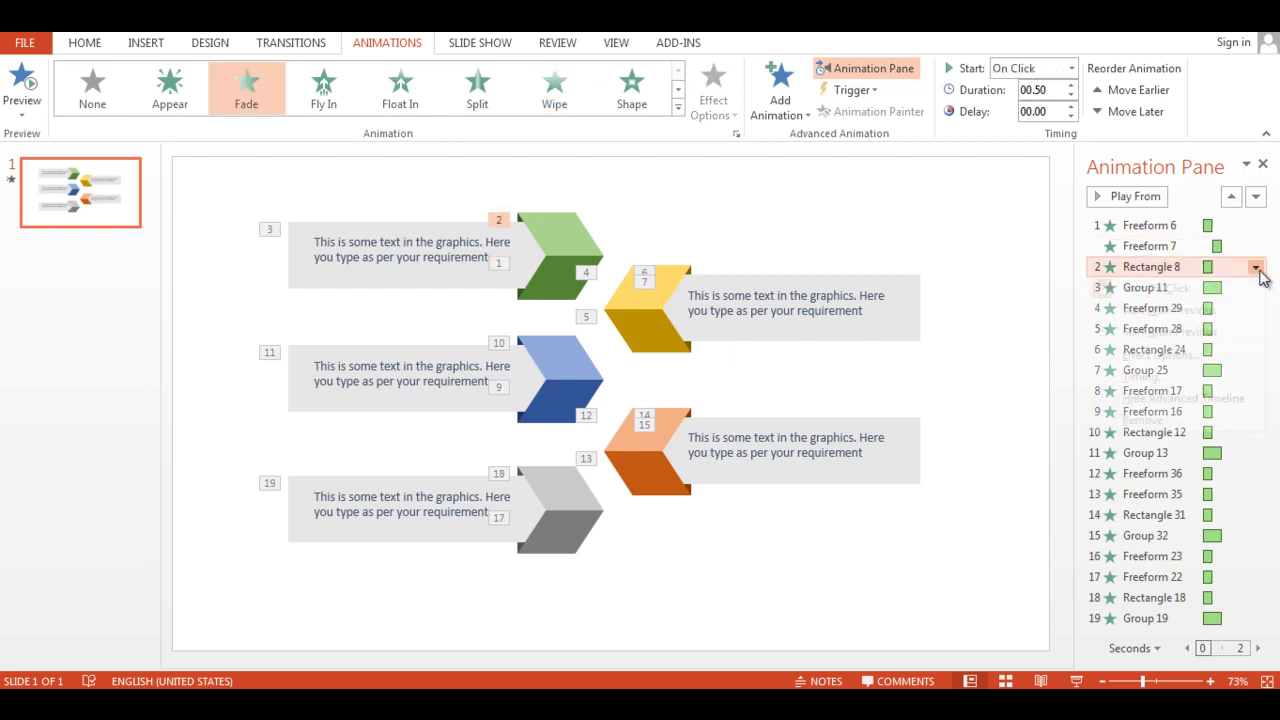
pyautogui.click(1255, 268)
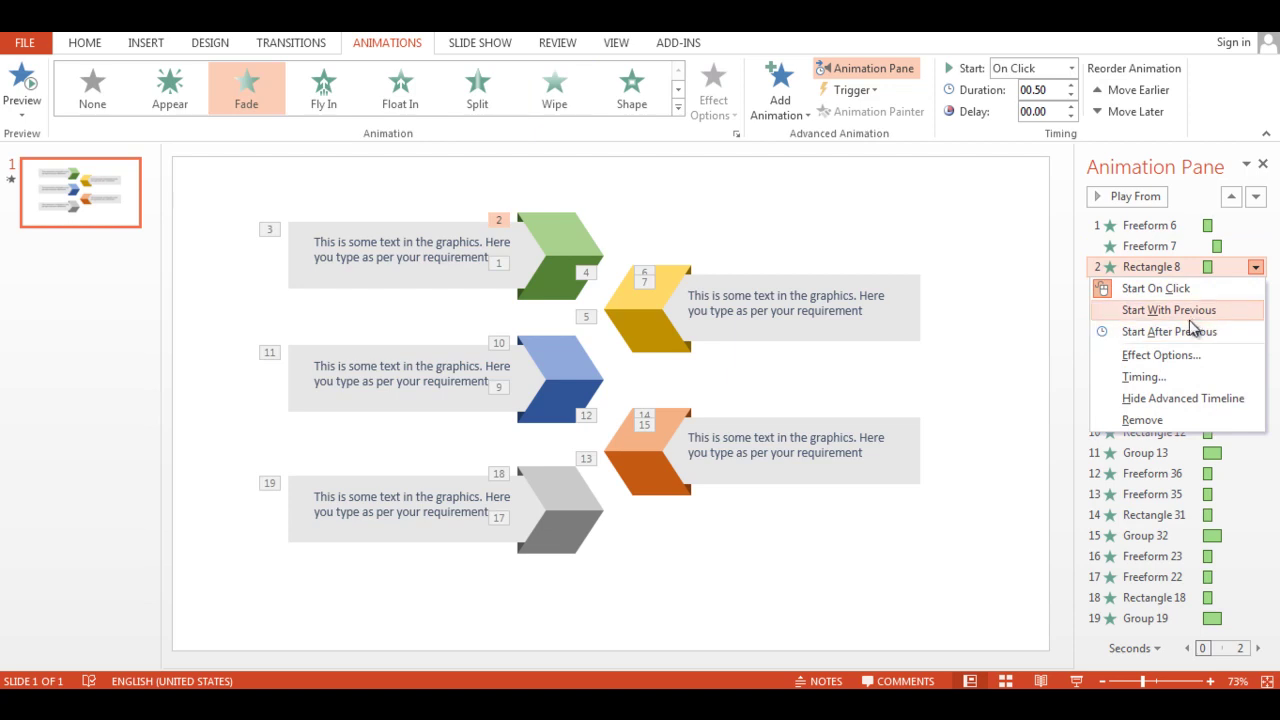
pyautogui.click(1168, 332)
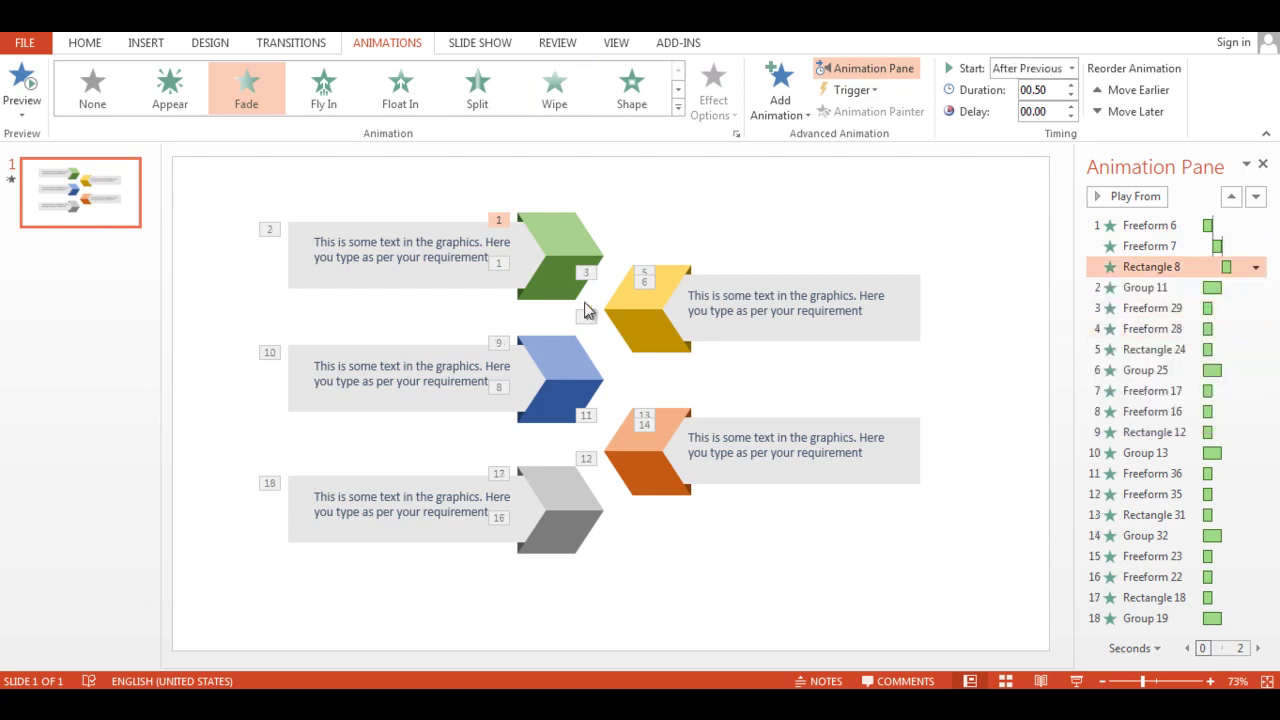
# Run the slide show with F5 to test the green chevron's animation, then exit.
pyautogui.press('F5')
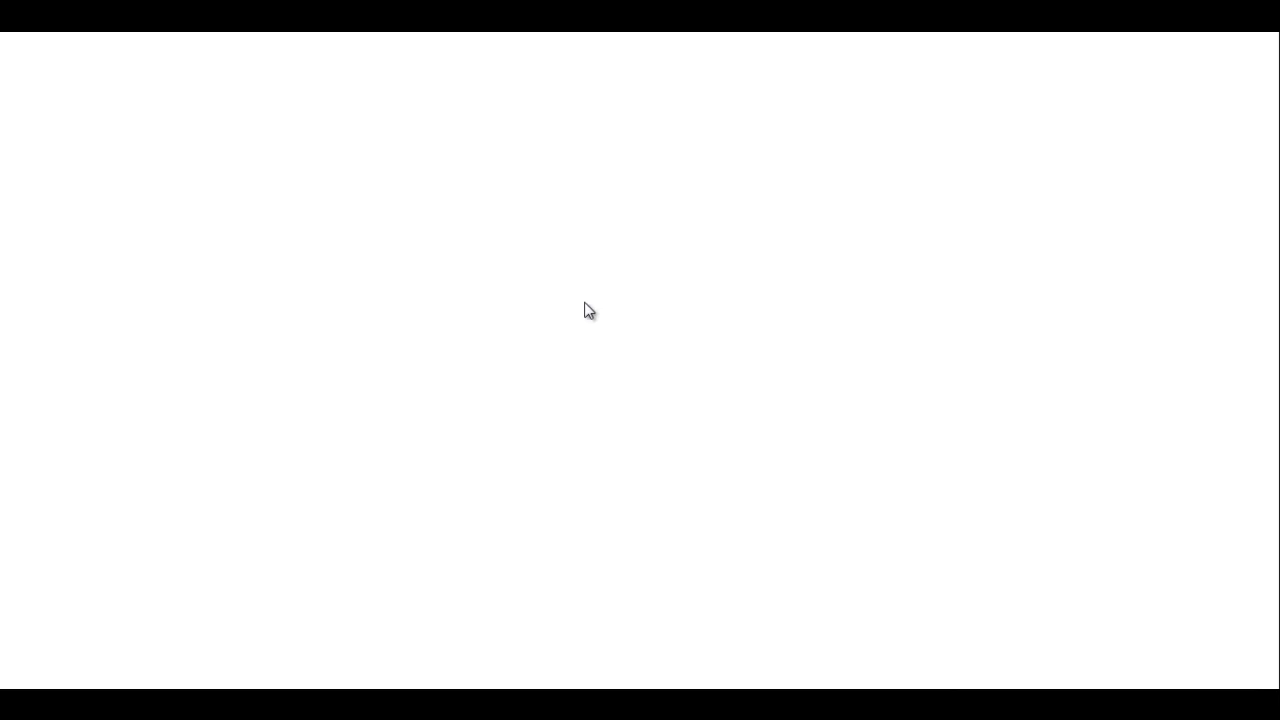
pyautogui.click(588, 310)
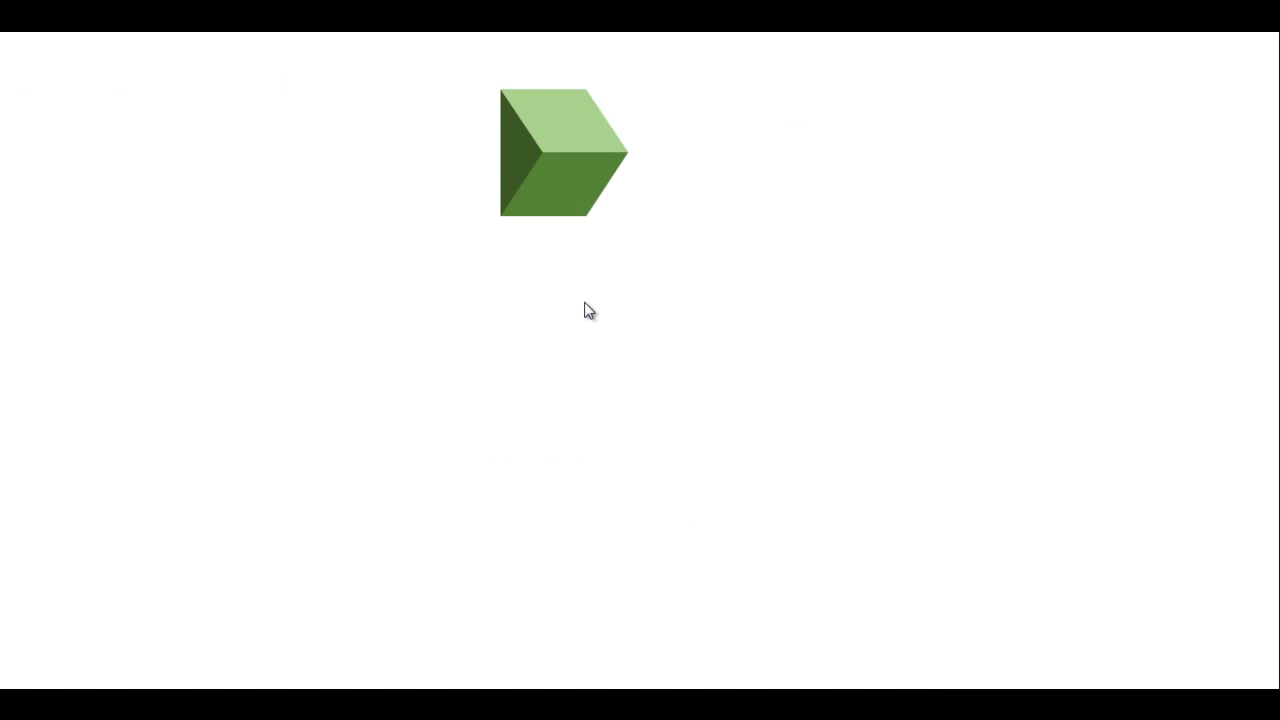
pyautogui.press('Escape')
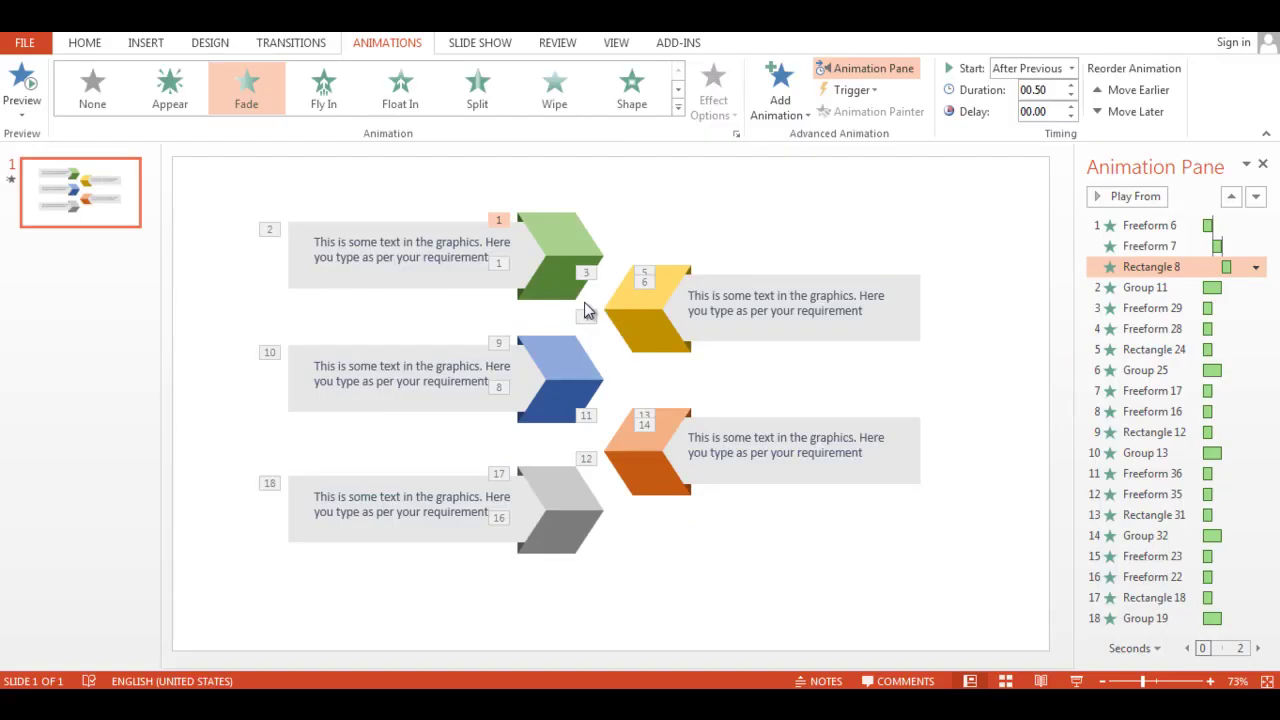
# Set Group 11 to start After Previous, then test the timing in a slide show.
pyautogui.click(1236, 290)
pyautogui.click(1256, 289)
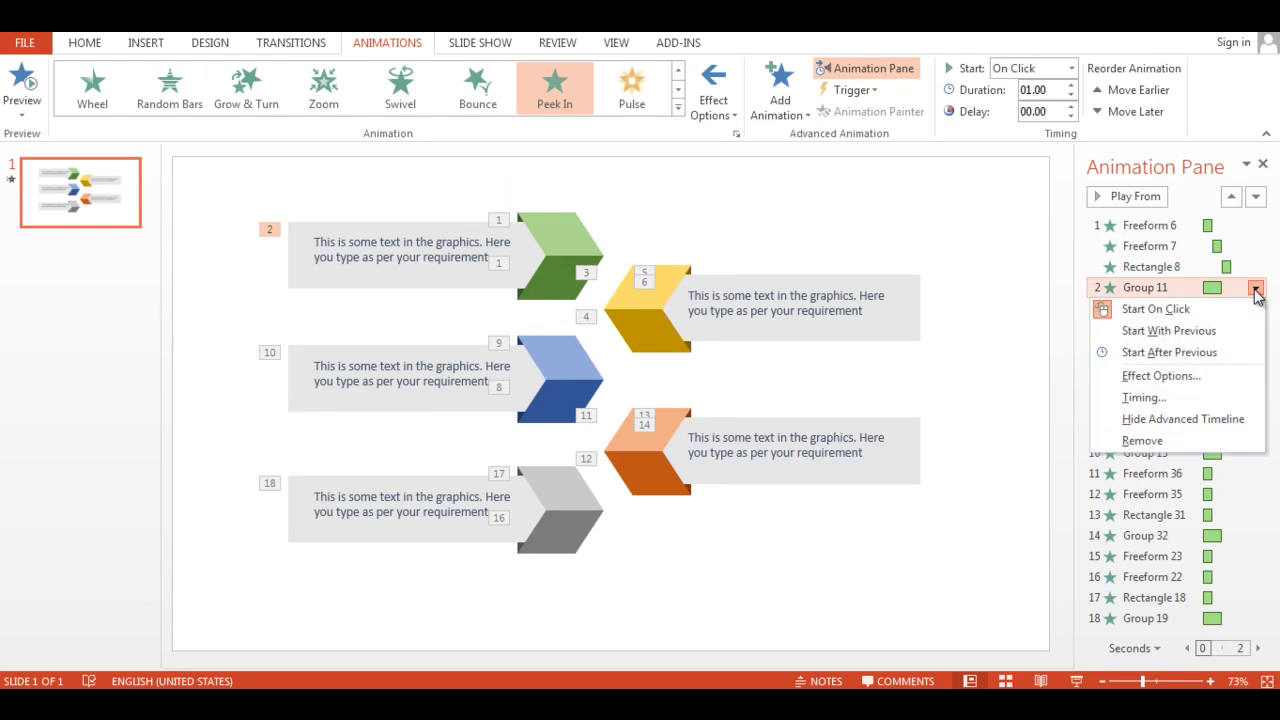
pyautogui.click(1169, 352)
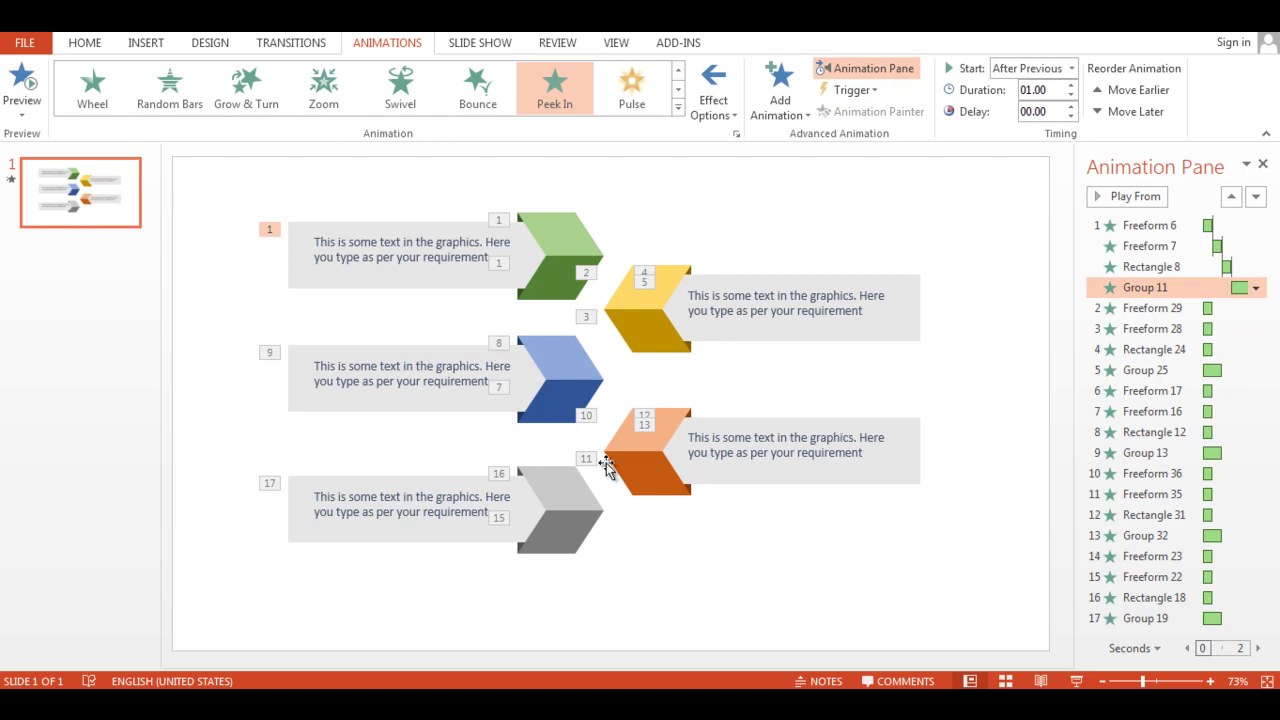
pyautogui.click(727, 560)
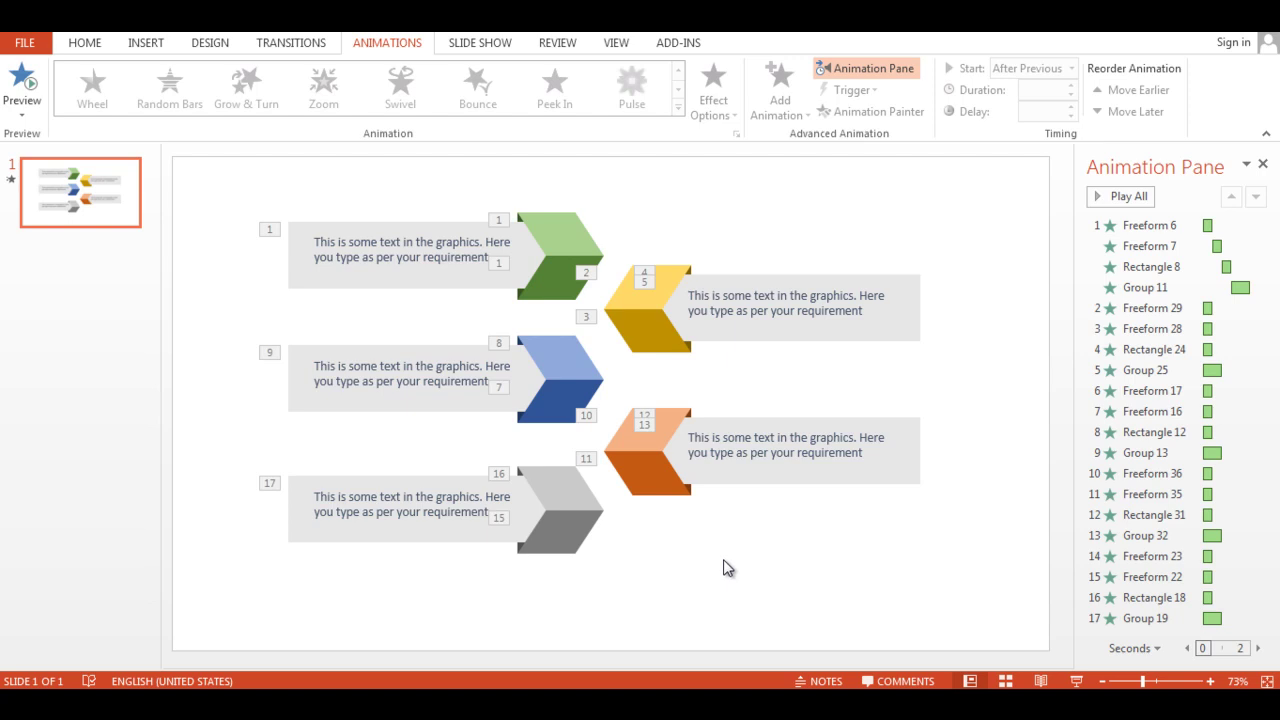
pyautogui.press('F5')
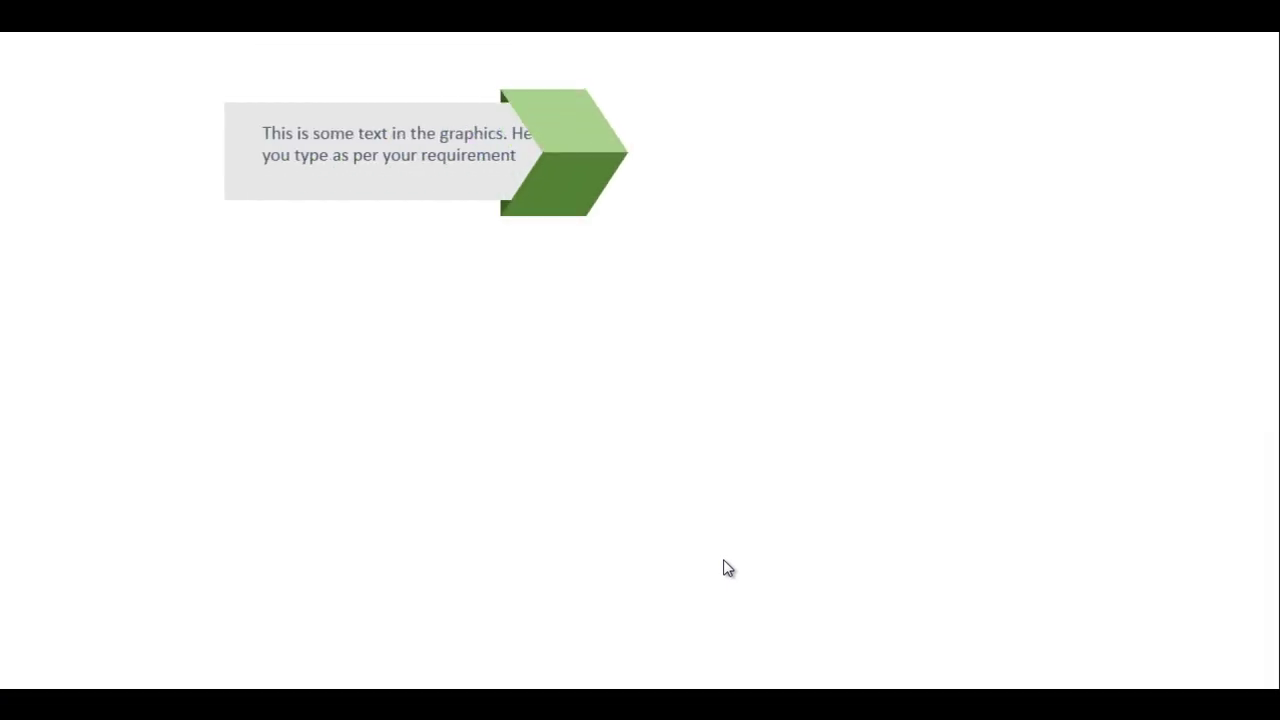
pyautogui.press('Escape')
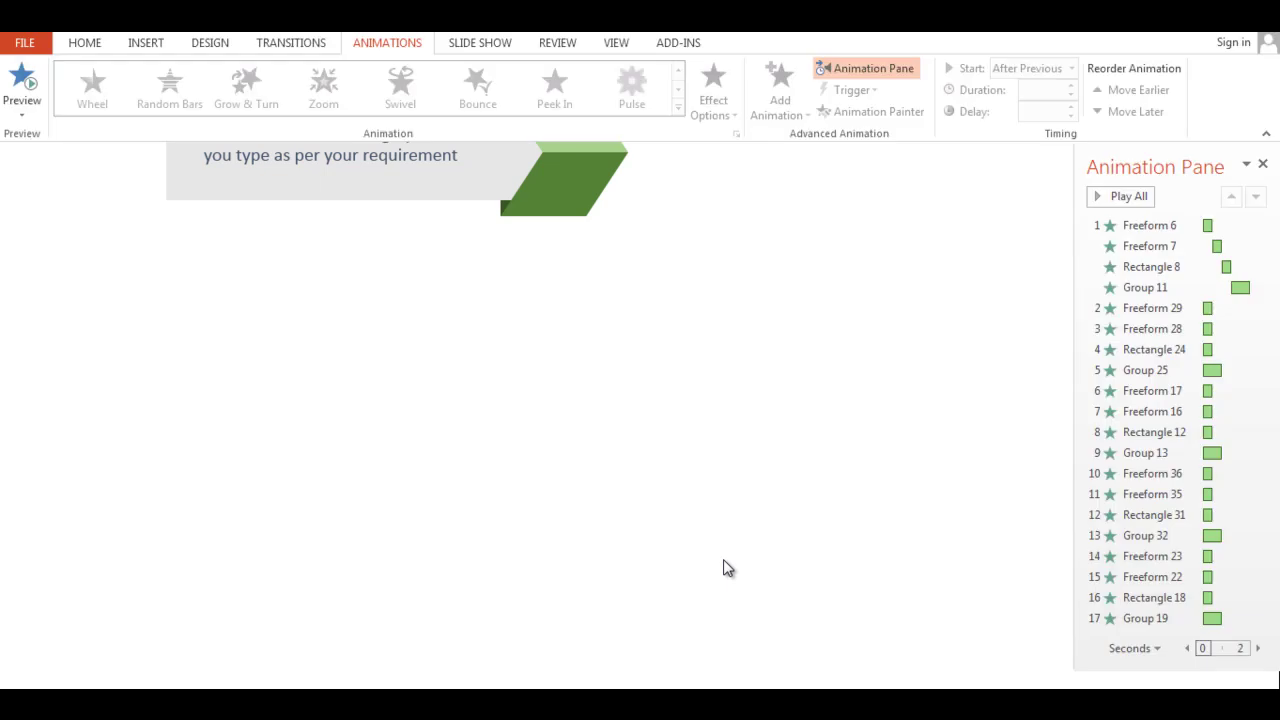